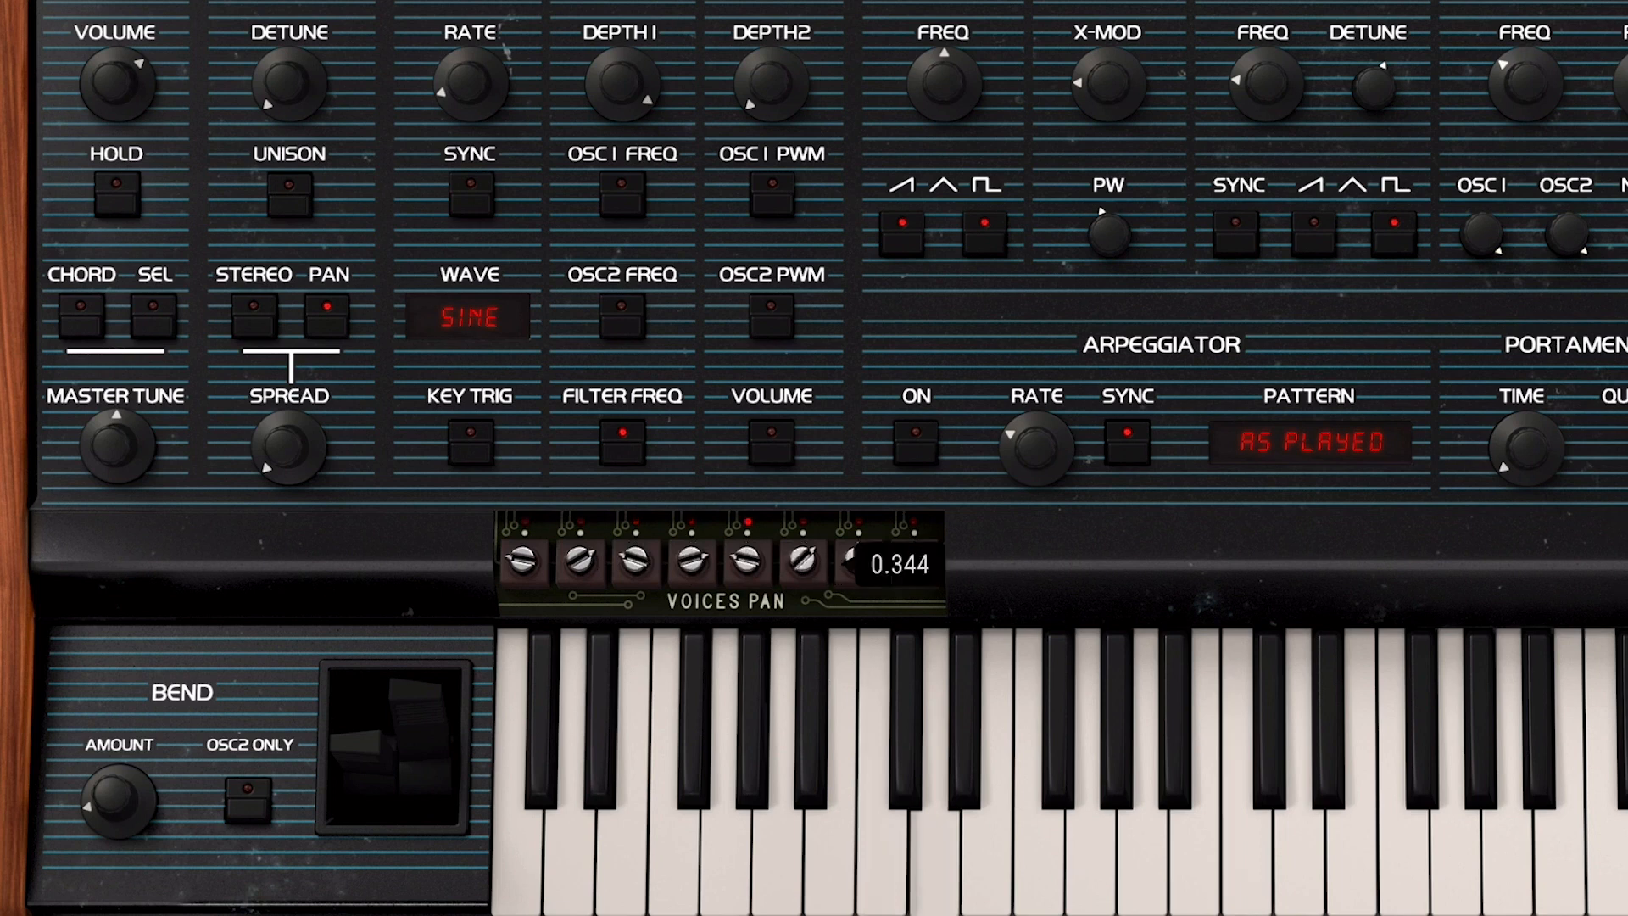
Pan the last voices to alternate sides with the Voices Pan trimmers and raise the voice Spread to maximum
drag(856, 561, 916, 521)
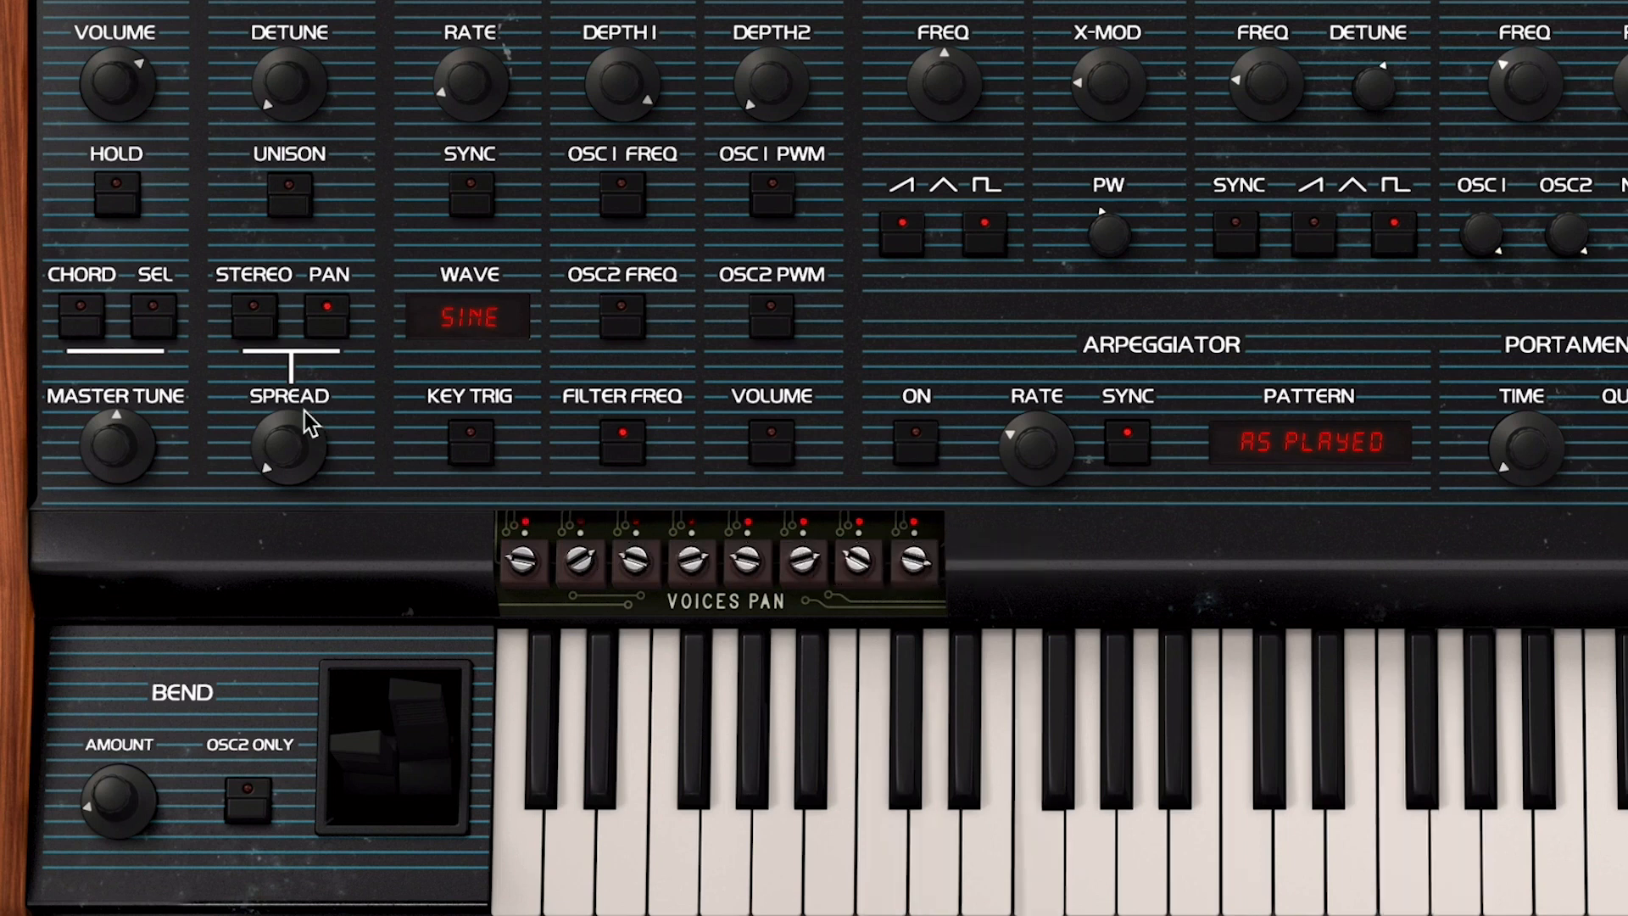
drag(298, 424, 299, 343)
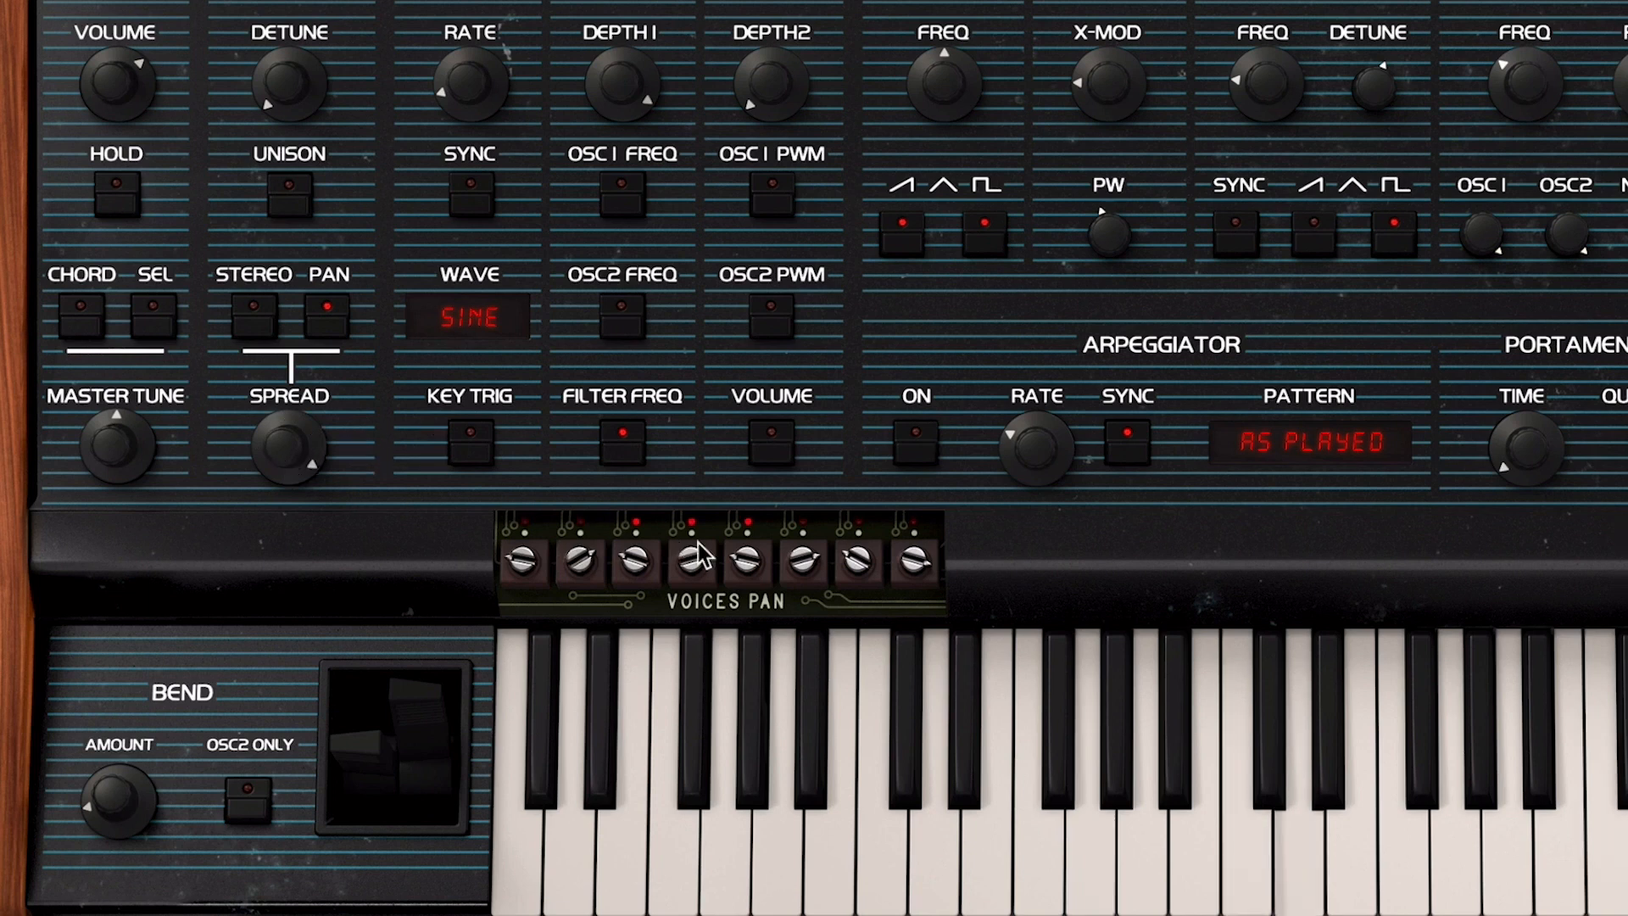
drag(859, 555, 859, 519)
drag(634, 560, 638, 560)
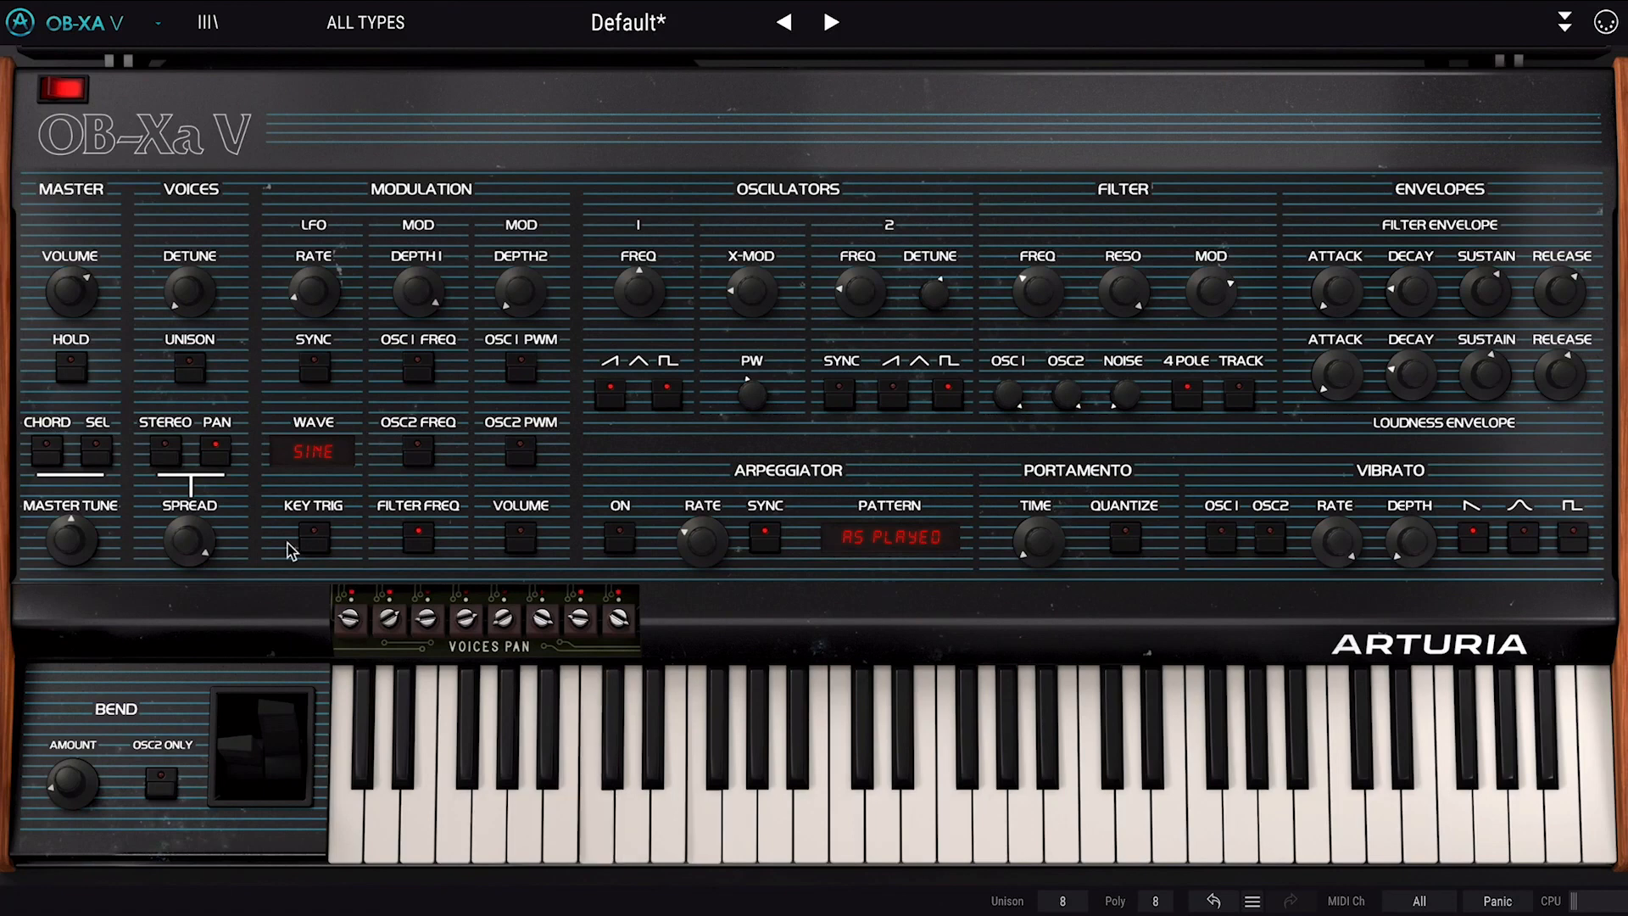
Assign Function 1 to Spread Amt at 100% and shape its curve as a ramp peaking at level 1.00, time 0.969
drag(190, 538, 219, 604)
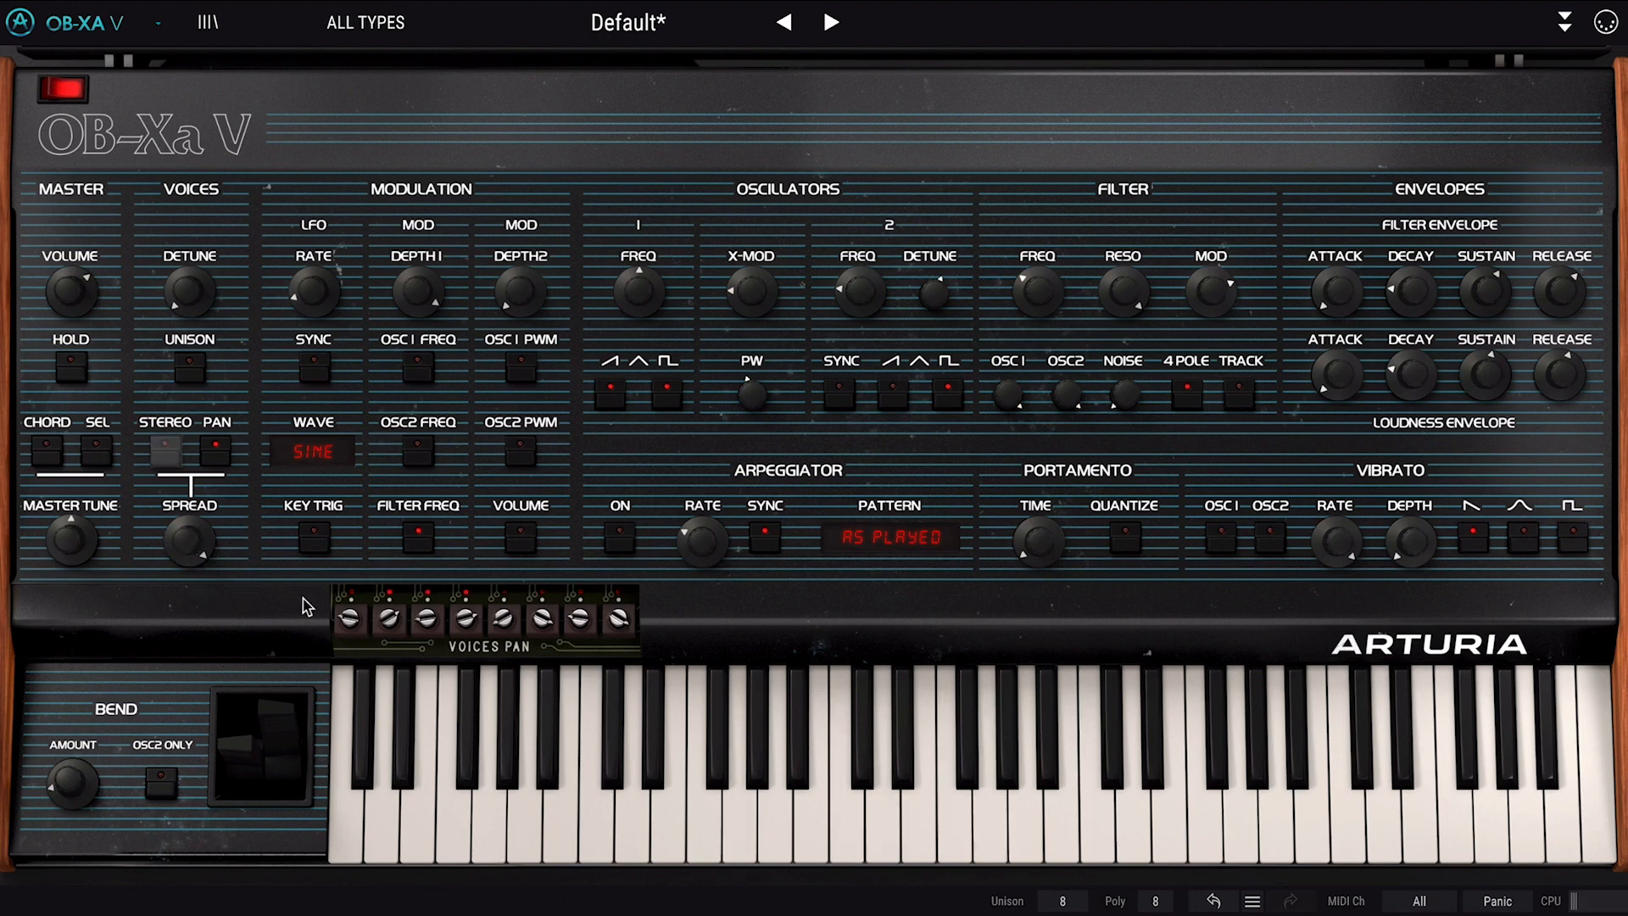
click(1564, 23)
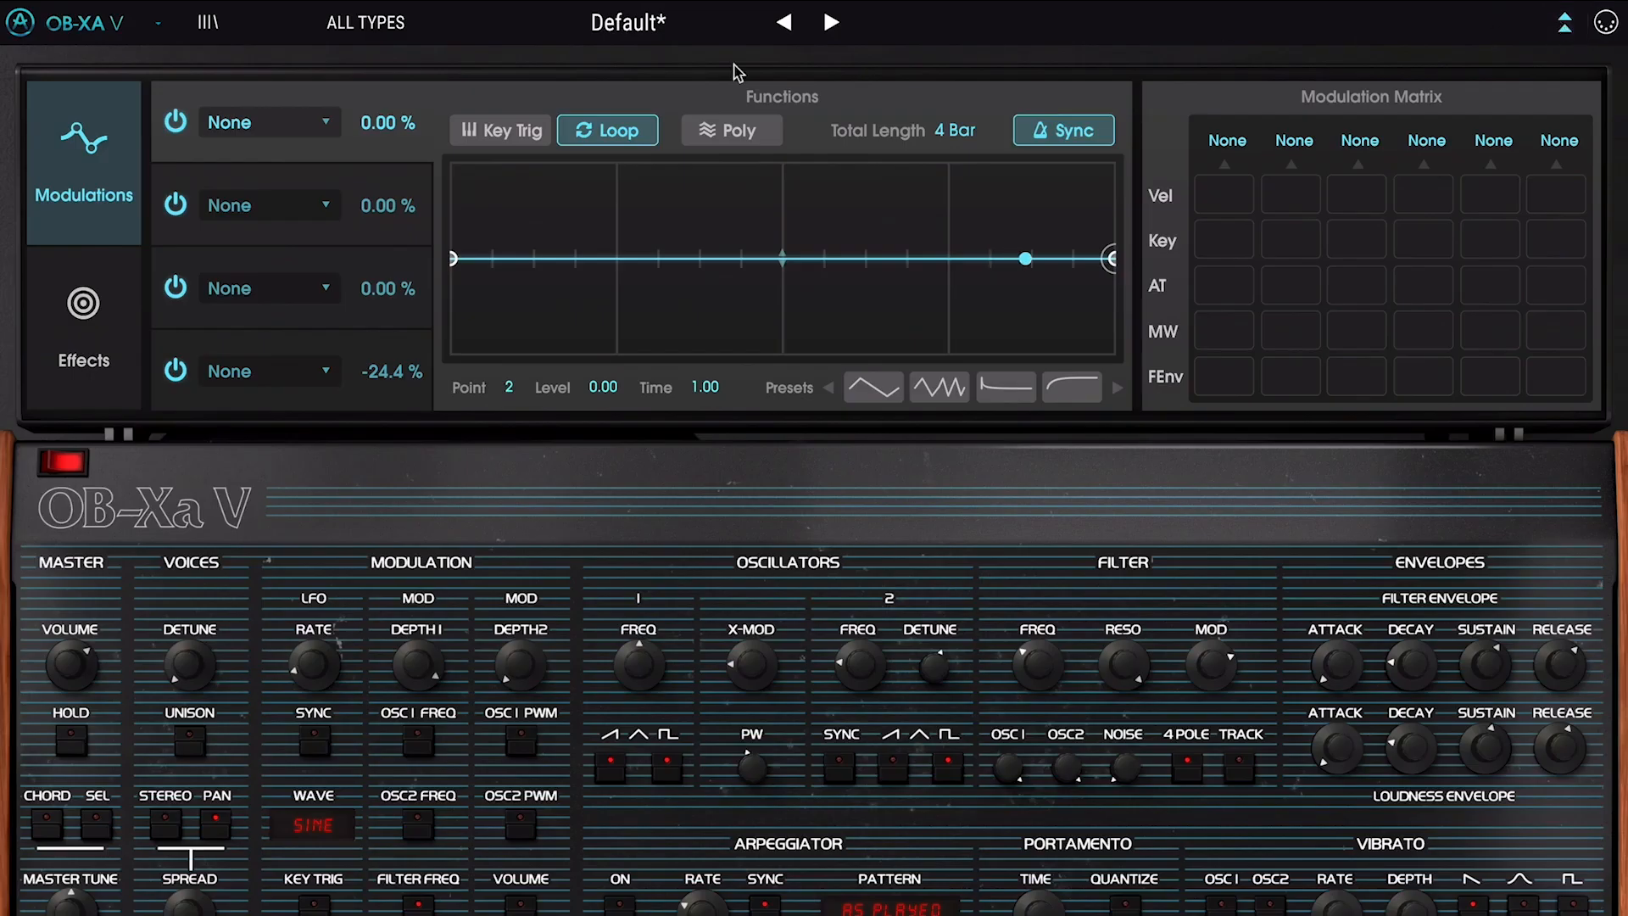
click(291, 137)
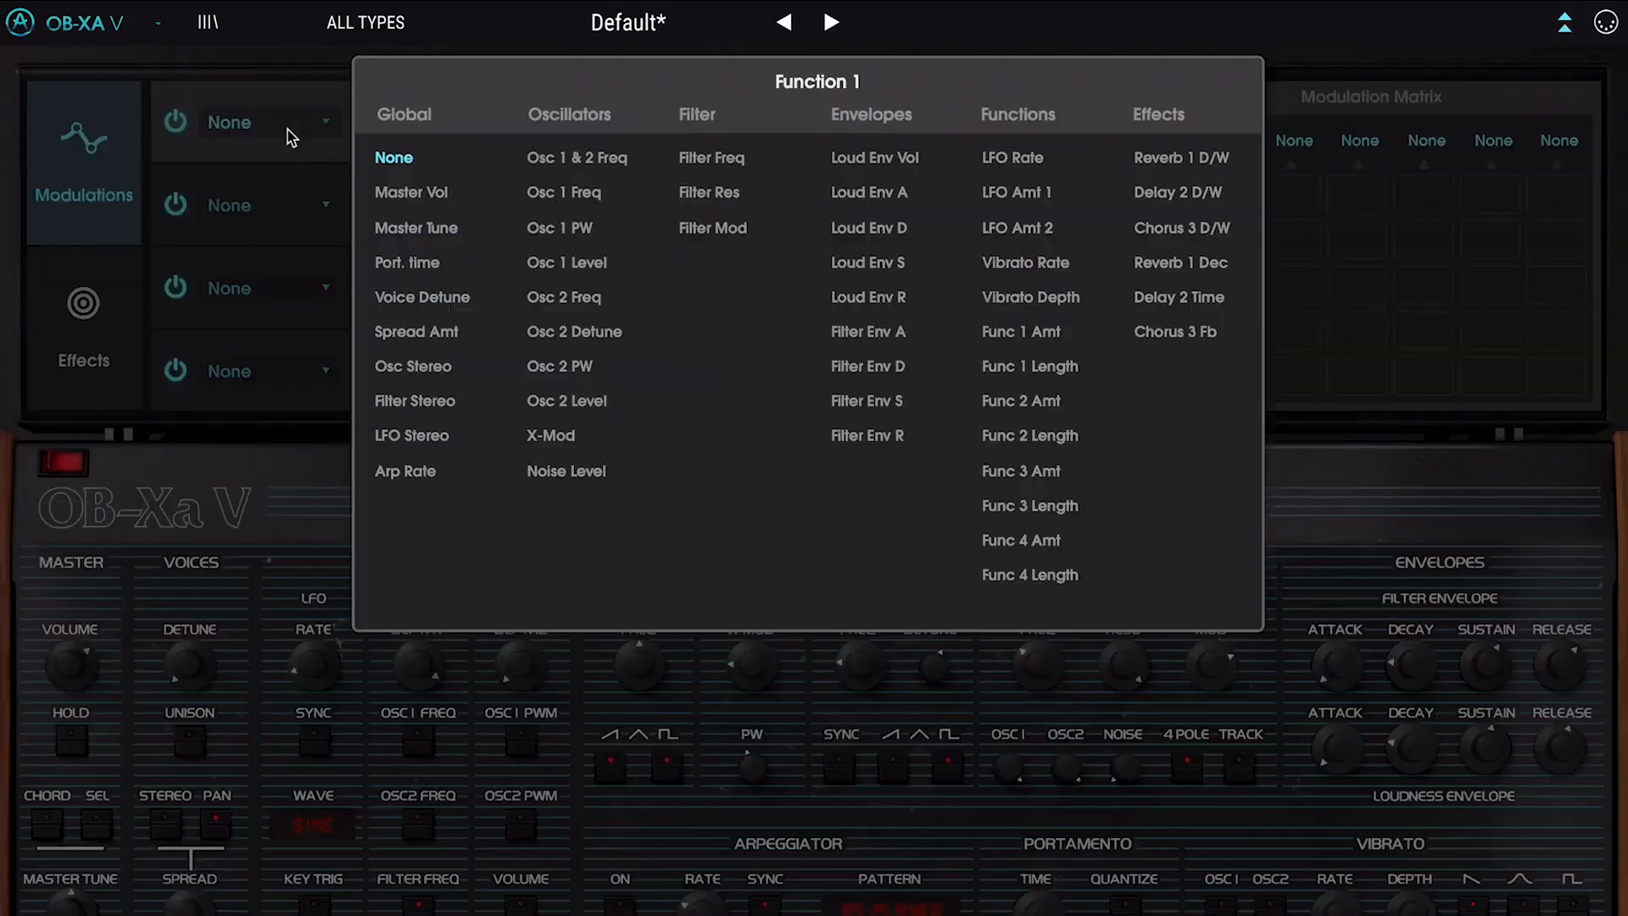
click(436, 332)
drag(386, 123, 386, 84)
drag(685, 259, 1094, 176)
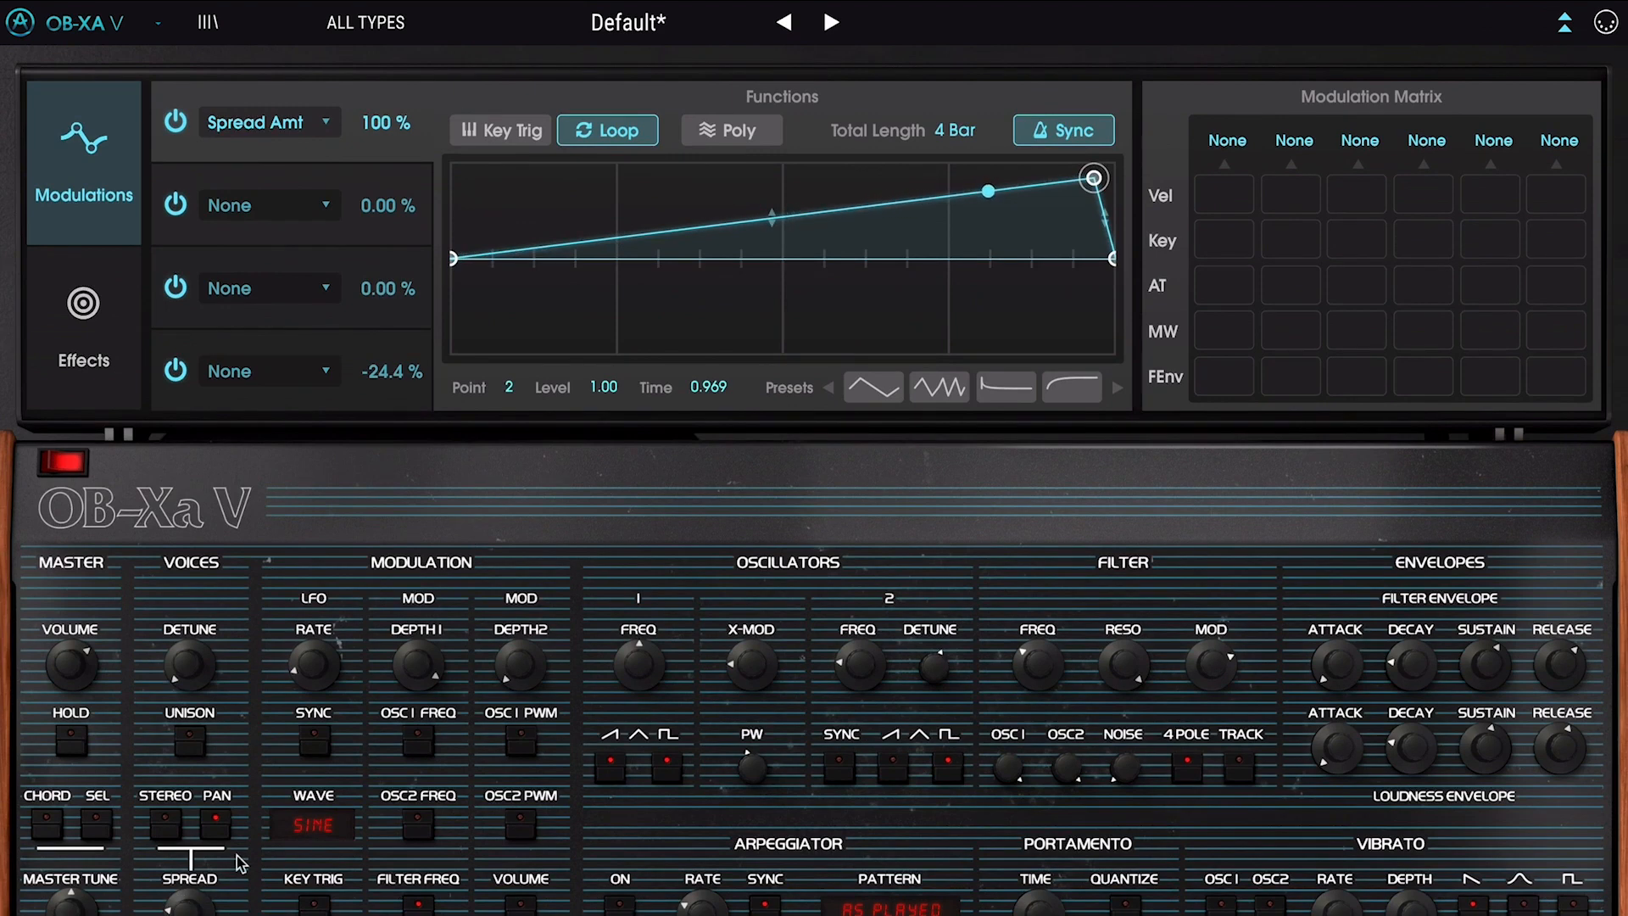
click(1565, 23)
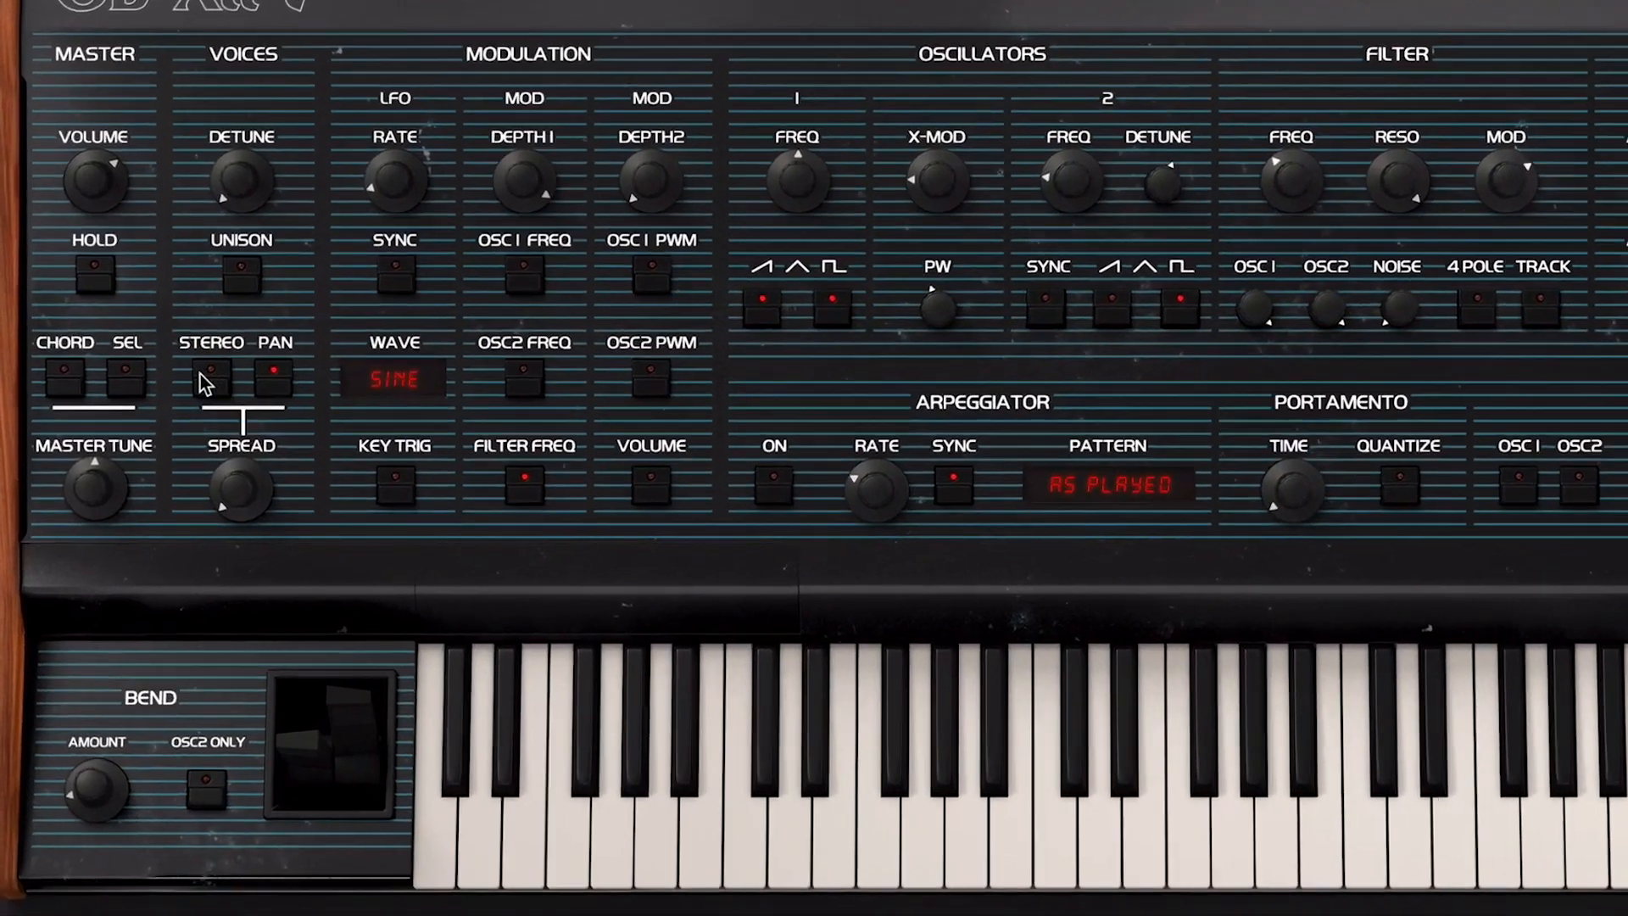
Switch the voice spread mode from Pan to Stereo and reveal its stereo and movement trimmers
click(161, 450)
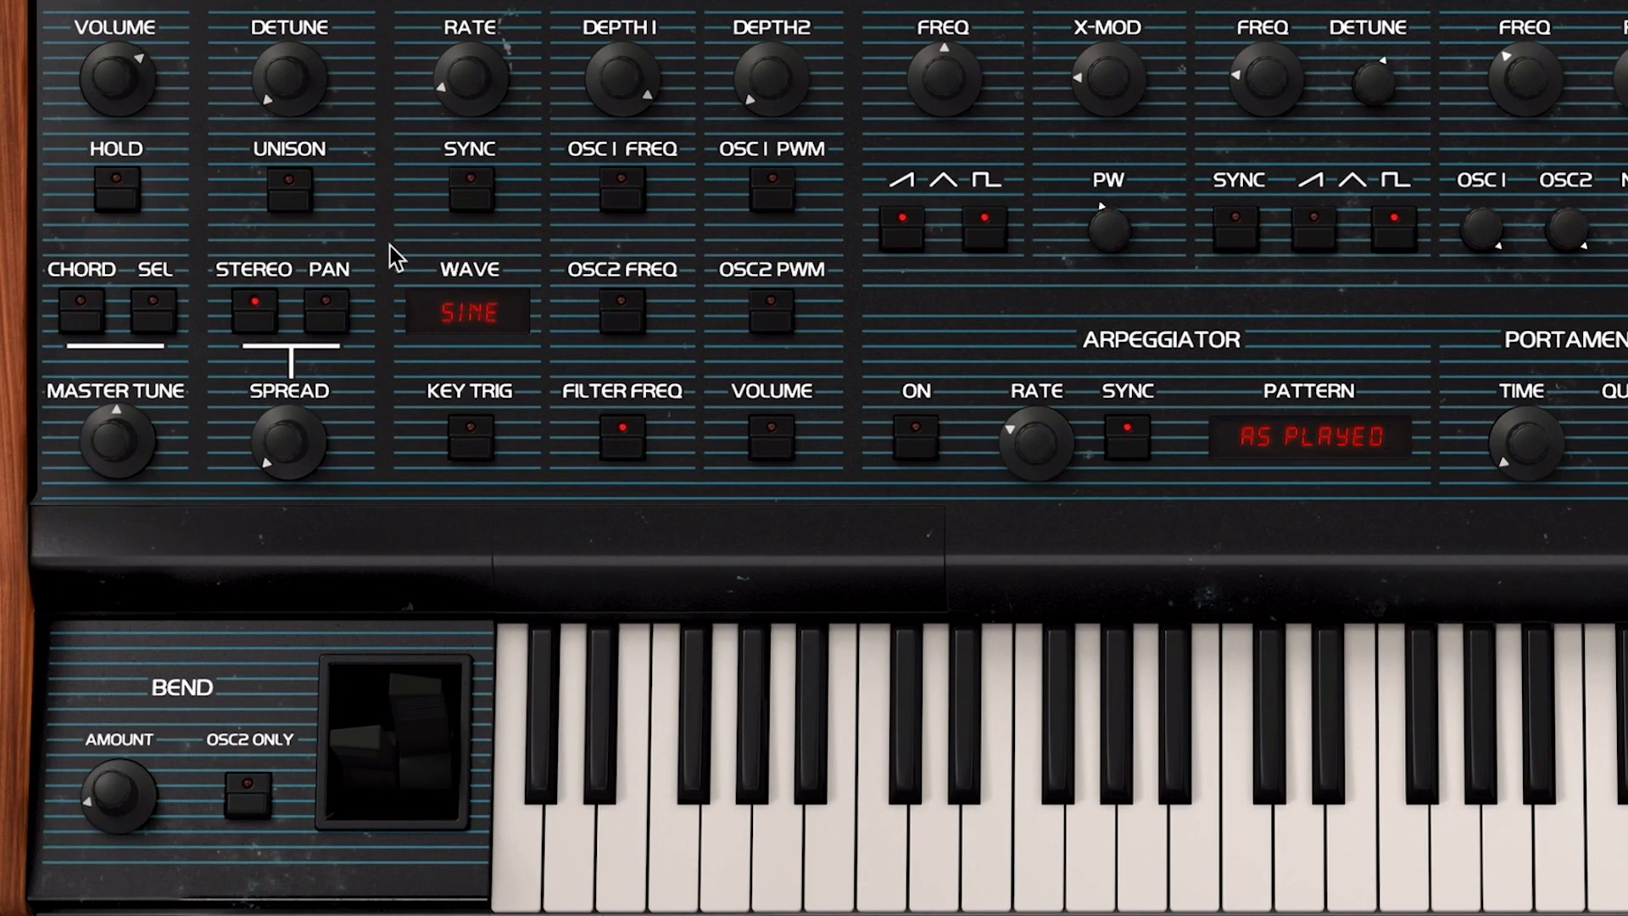
click(260, 305)
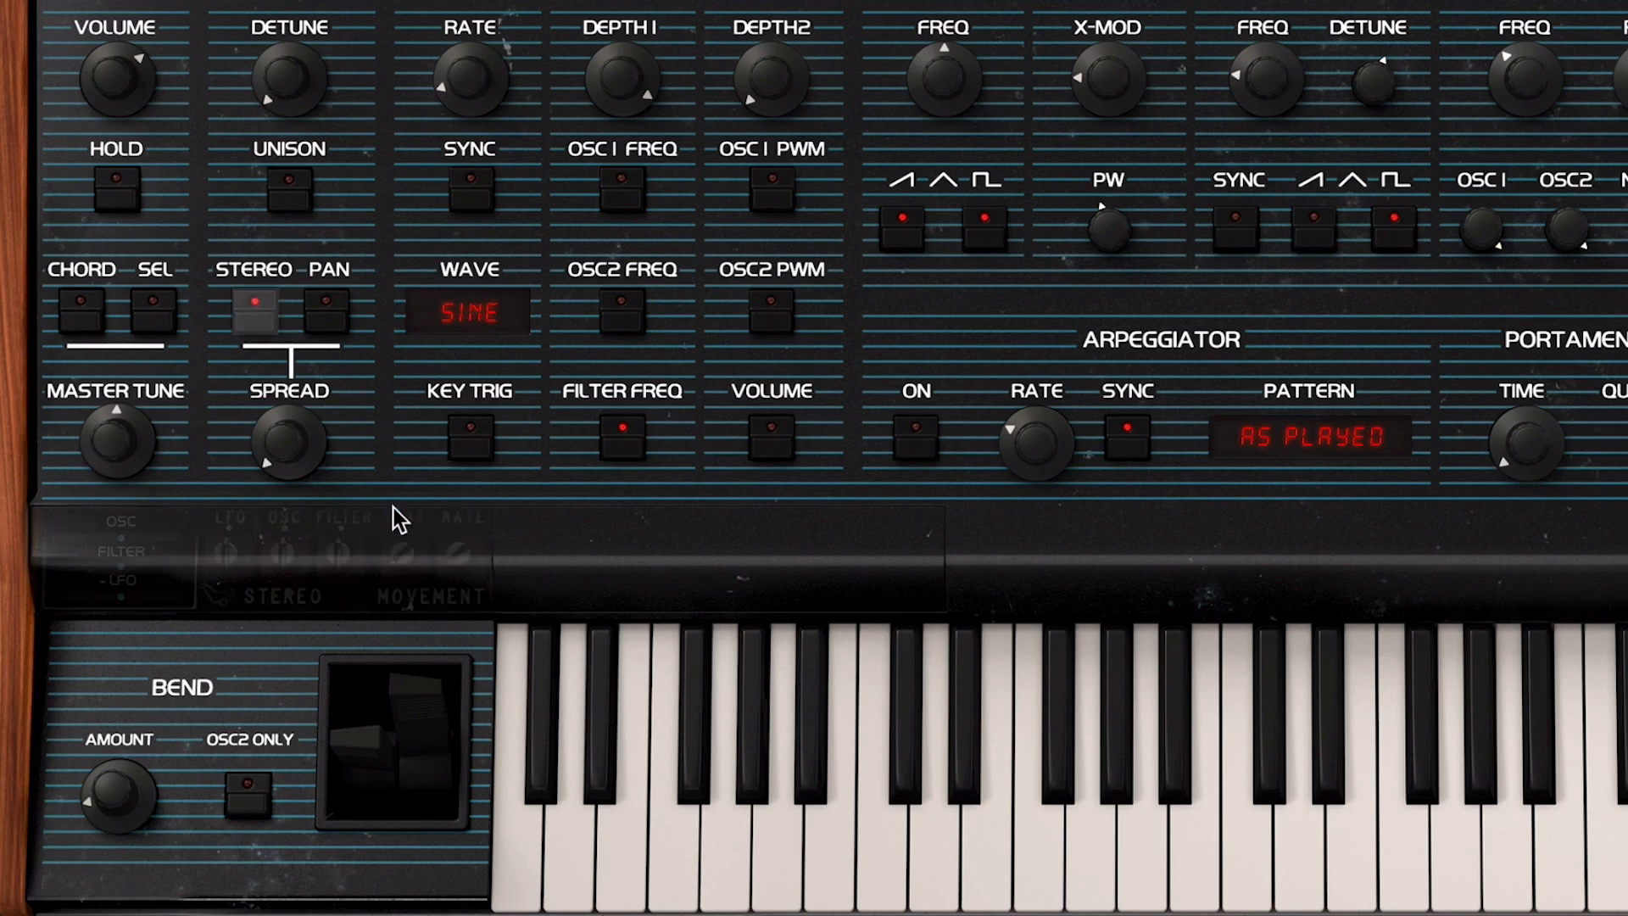
mouse_move(393, 507)
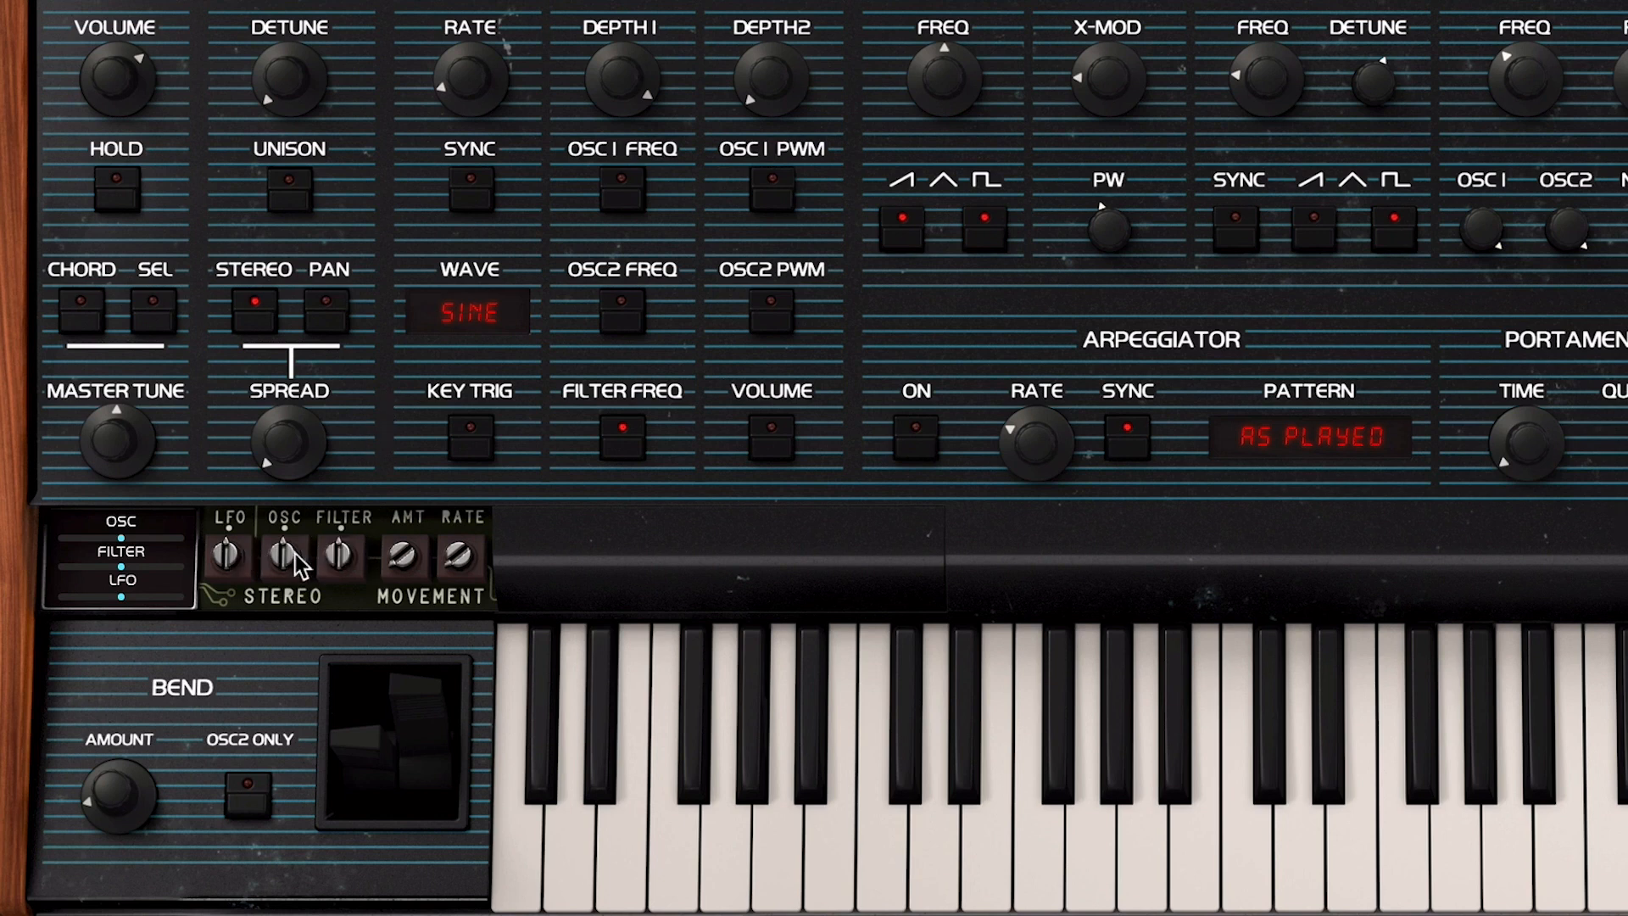
mouse_move(341, 561)
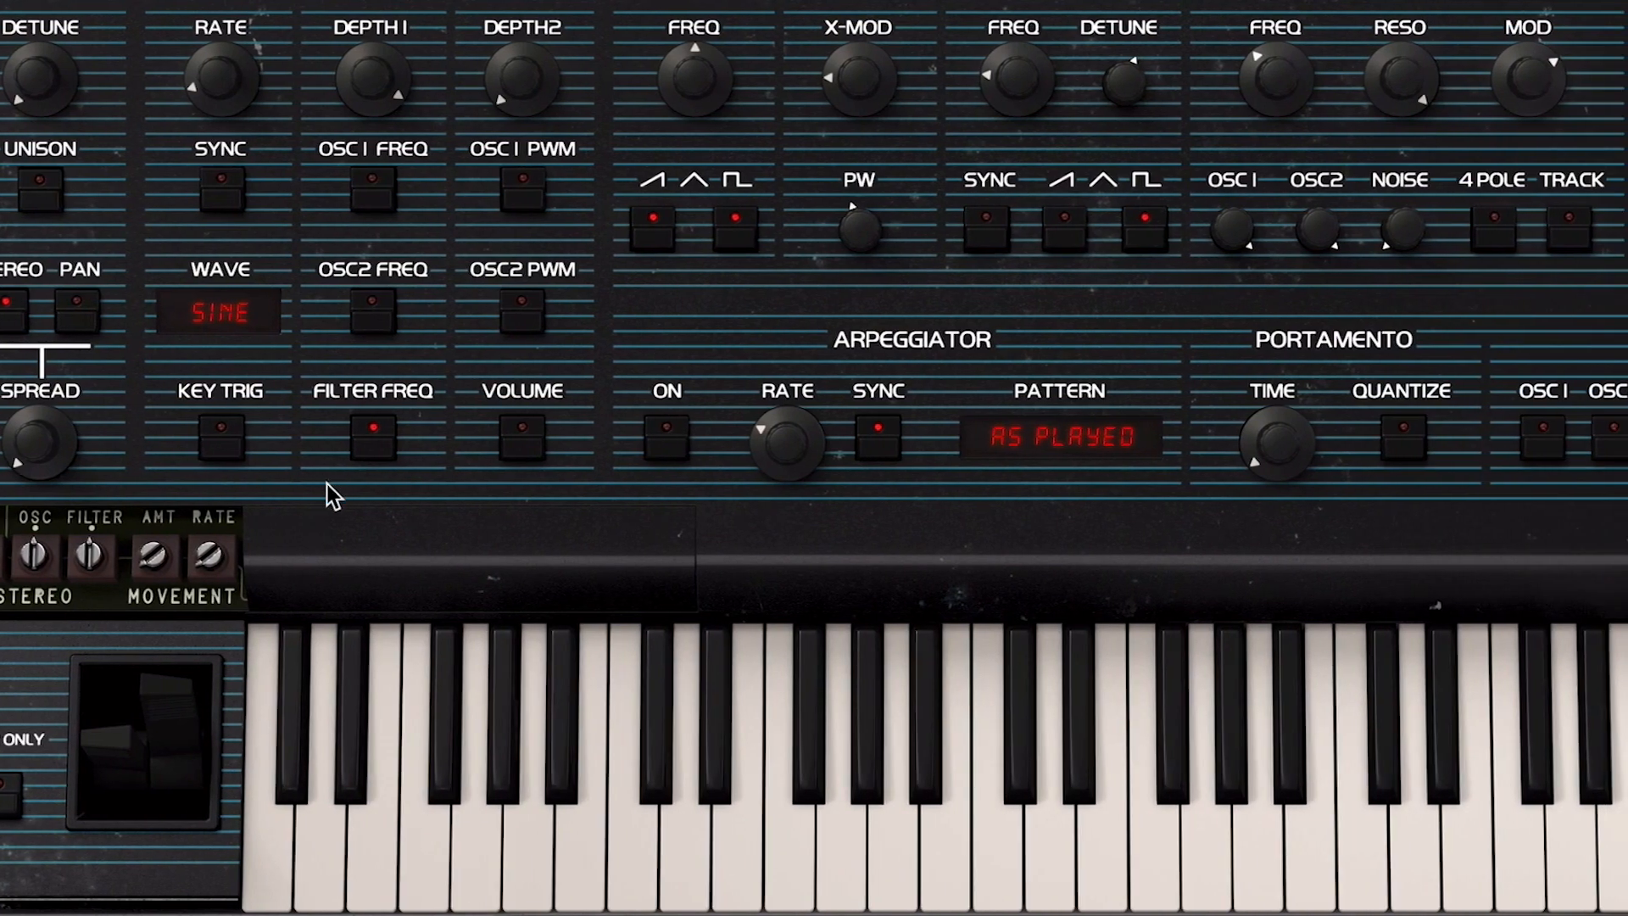
Raise the filter cutoff frequency to about midway and set the resonance to about 0.53
drag(1279, 44, 1279, 37)
drag(1544, 79, 1544, 93)
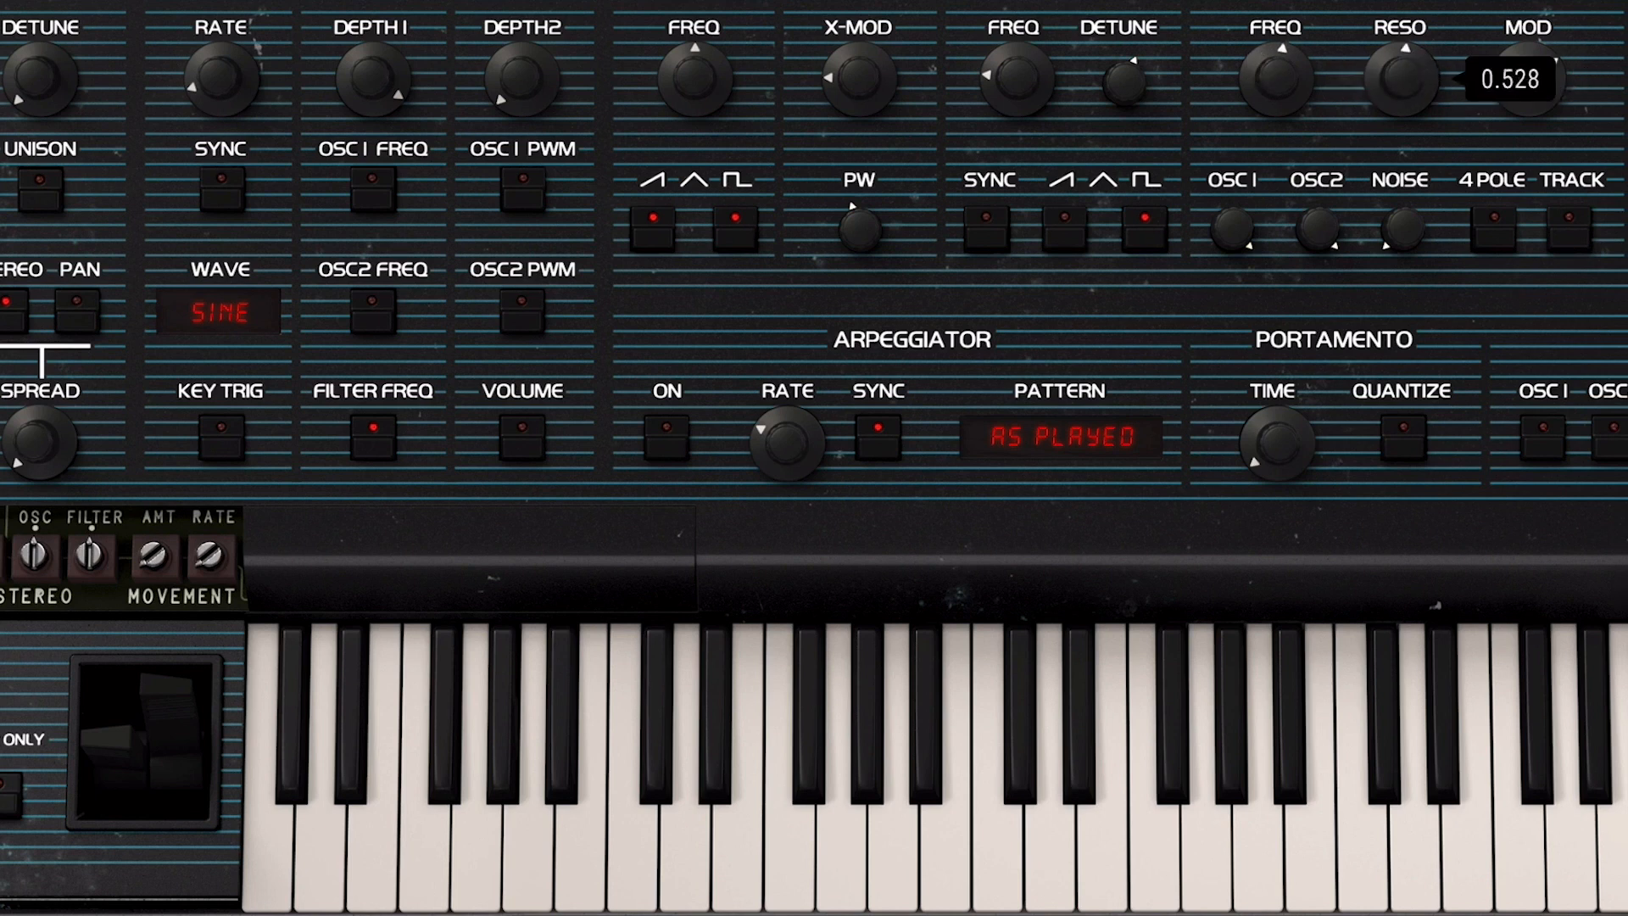
drag(1417, 81, 1417, 65)
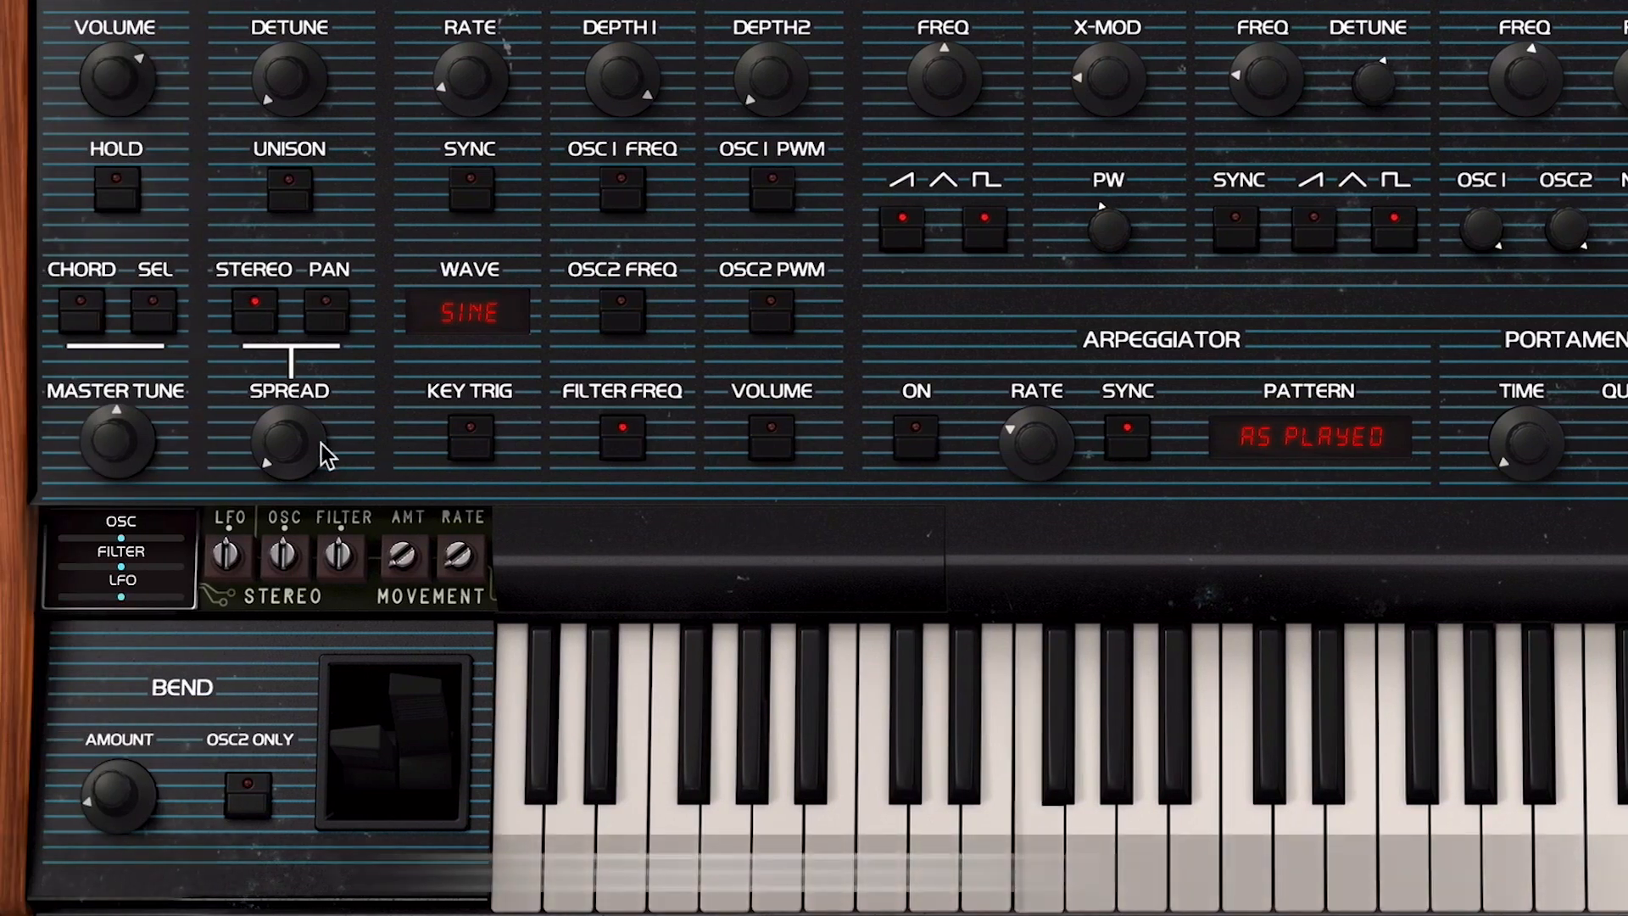
Set the Spread to 1.00 and offset the two filter cutoffs with the Filter stereo trimmer, lowering the main filter frequency
mouse_move(302, 446)
mouse_down()
mouse_move(292, 462)
mouse_move(293, 382)
mouse_move(293, 465)
mouse_up()
mouse_move(299, 471)
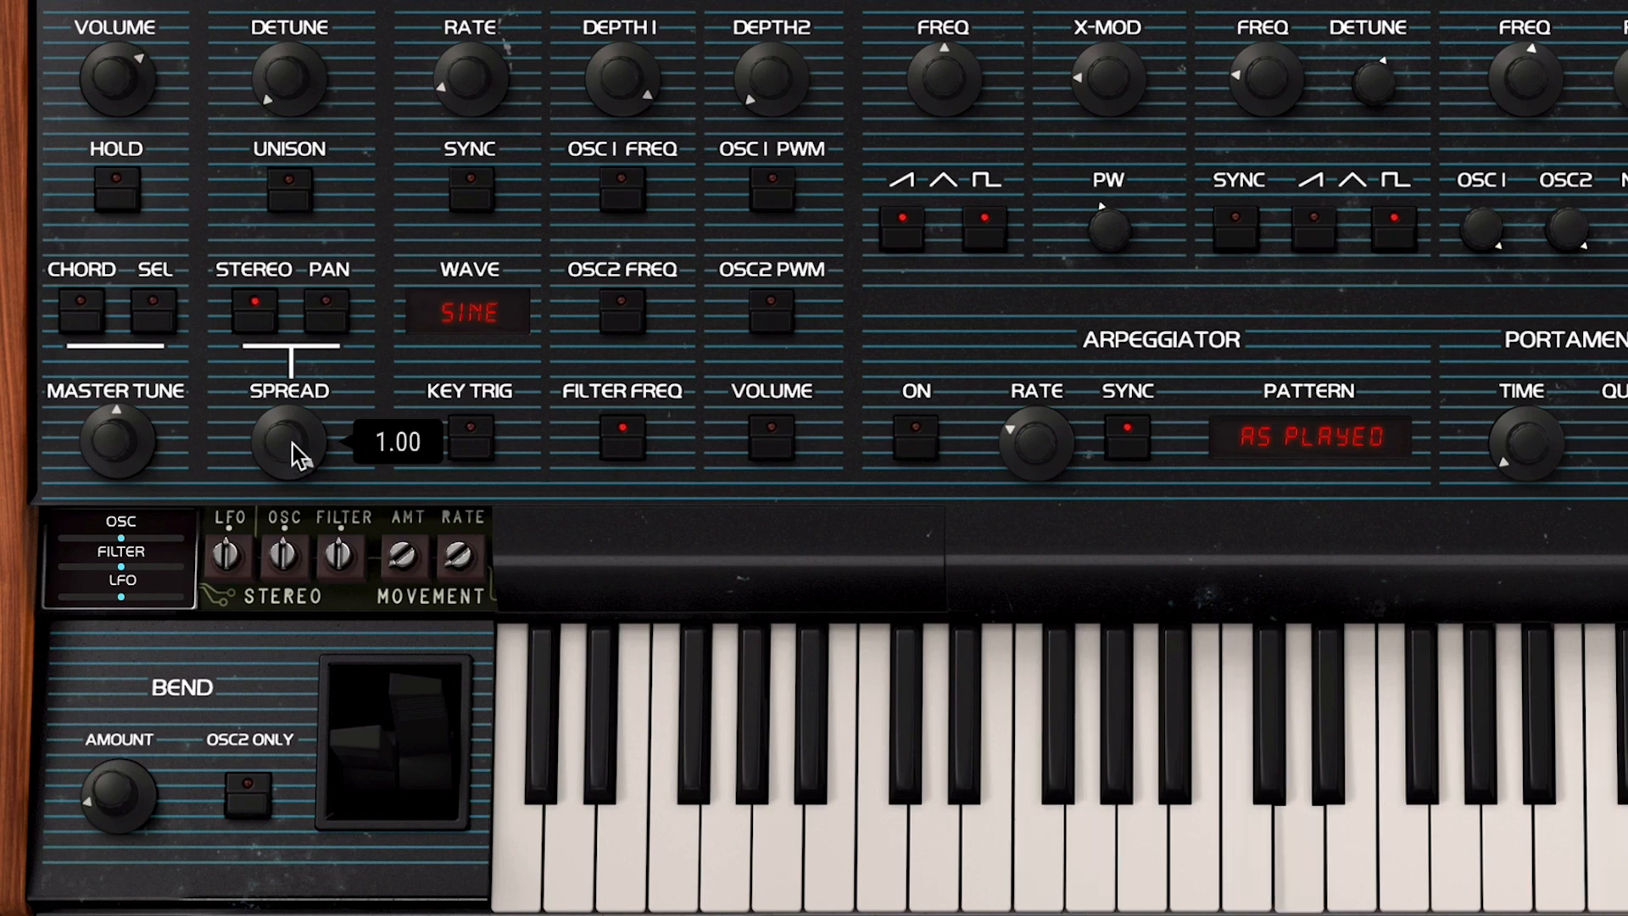
drag(402, 555, 344, 501)
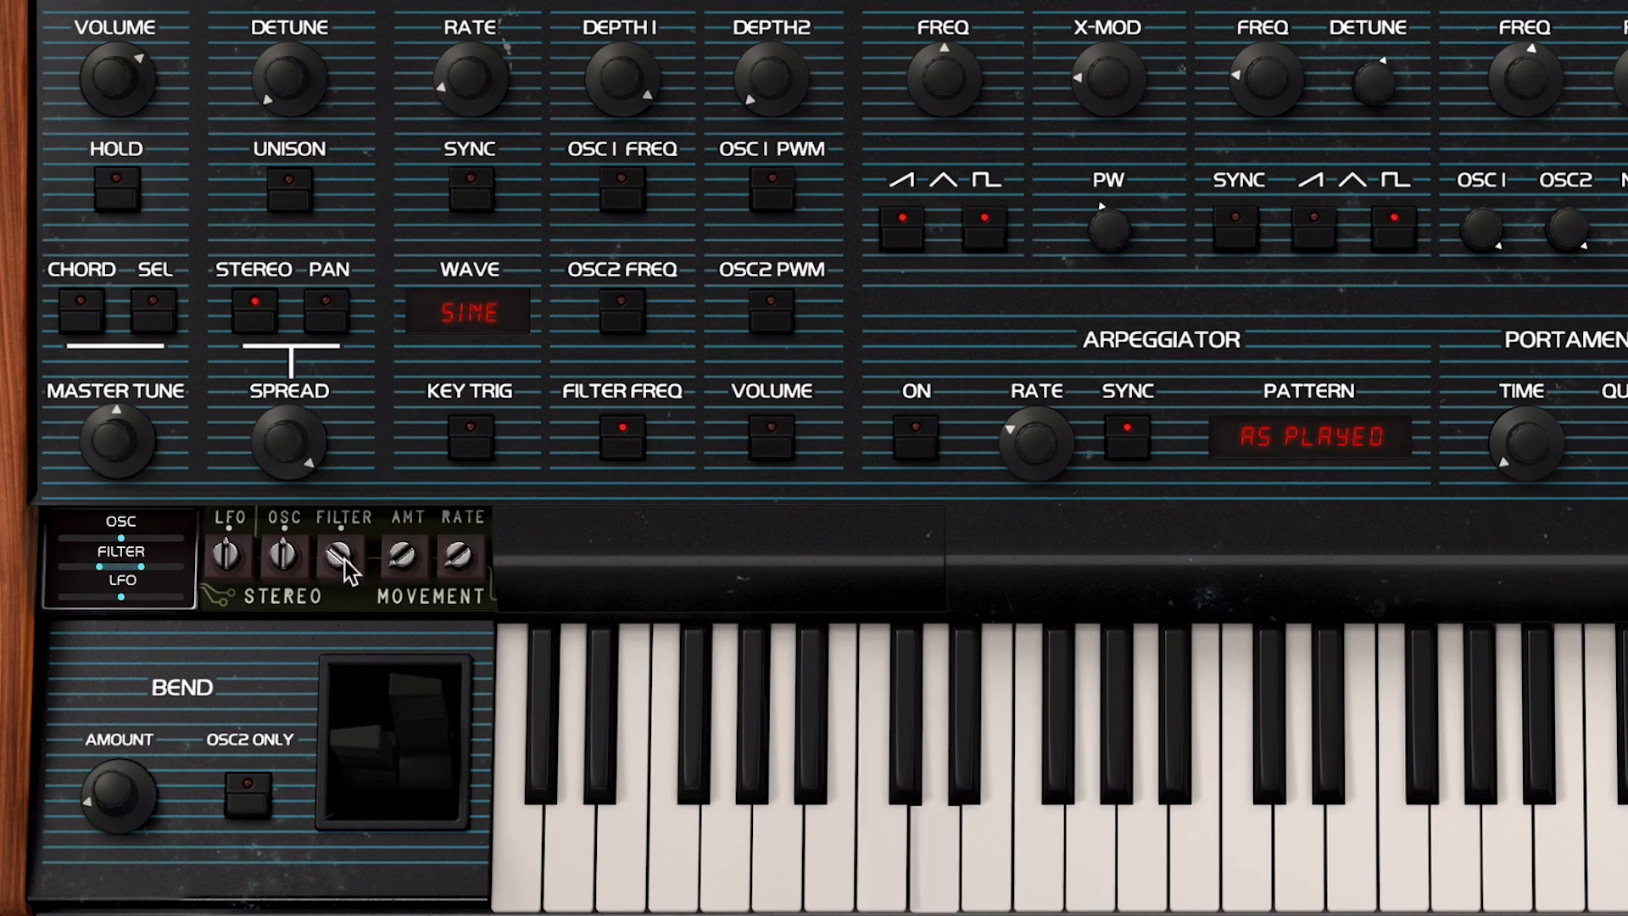
drag(1529, 73, 1529, 80)
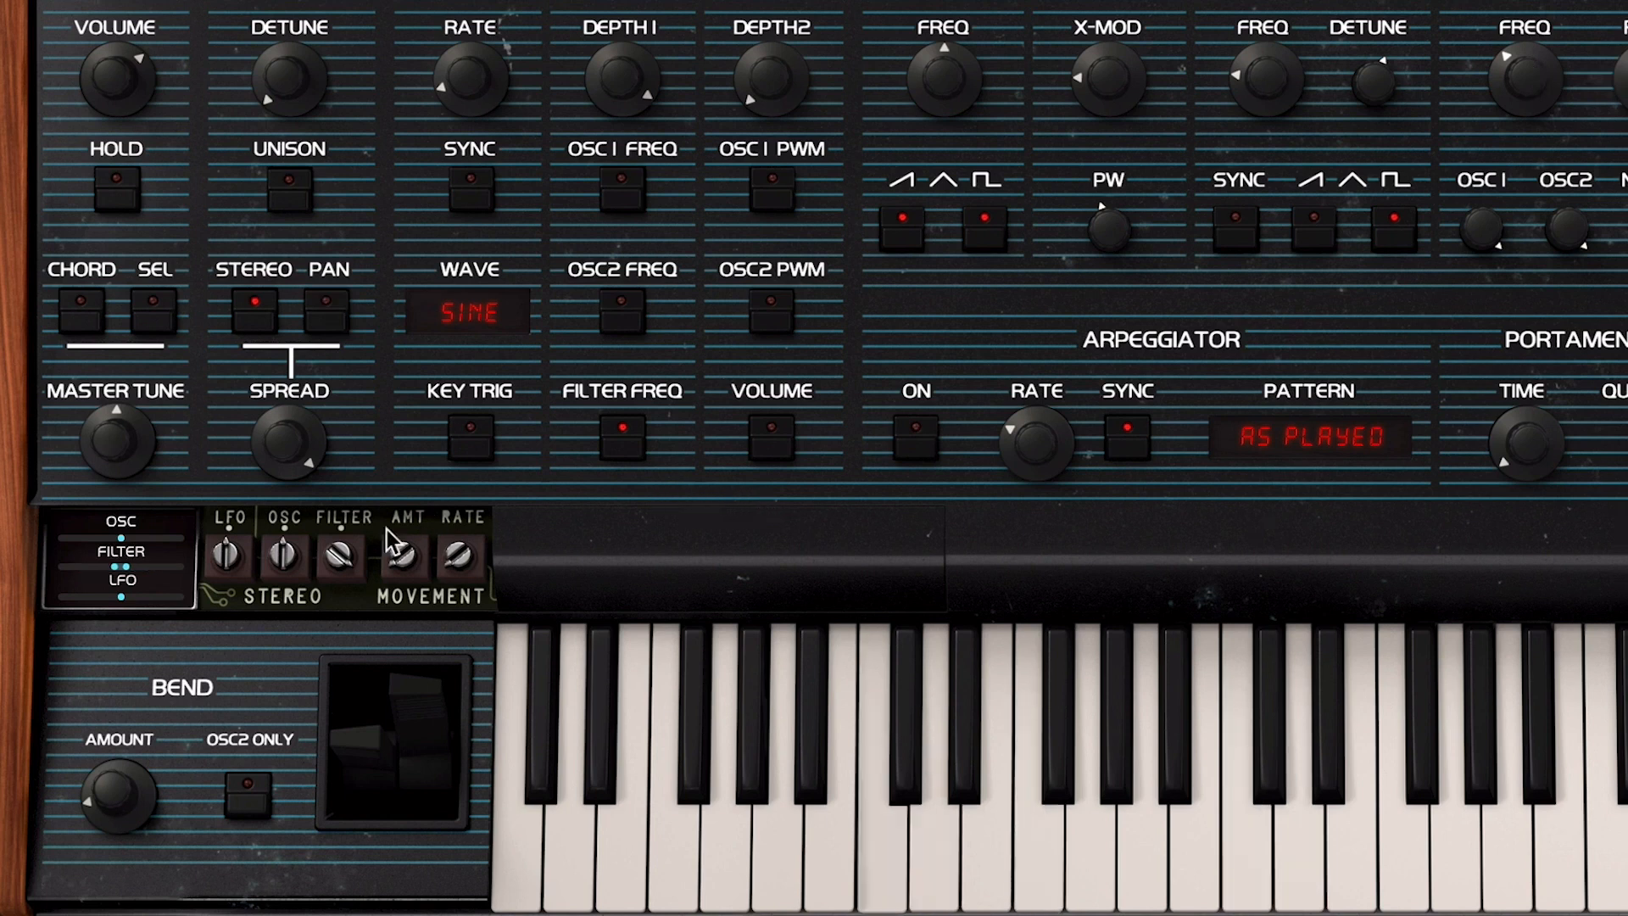
click(348, 560)
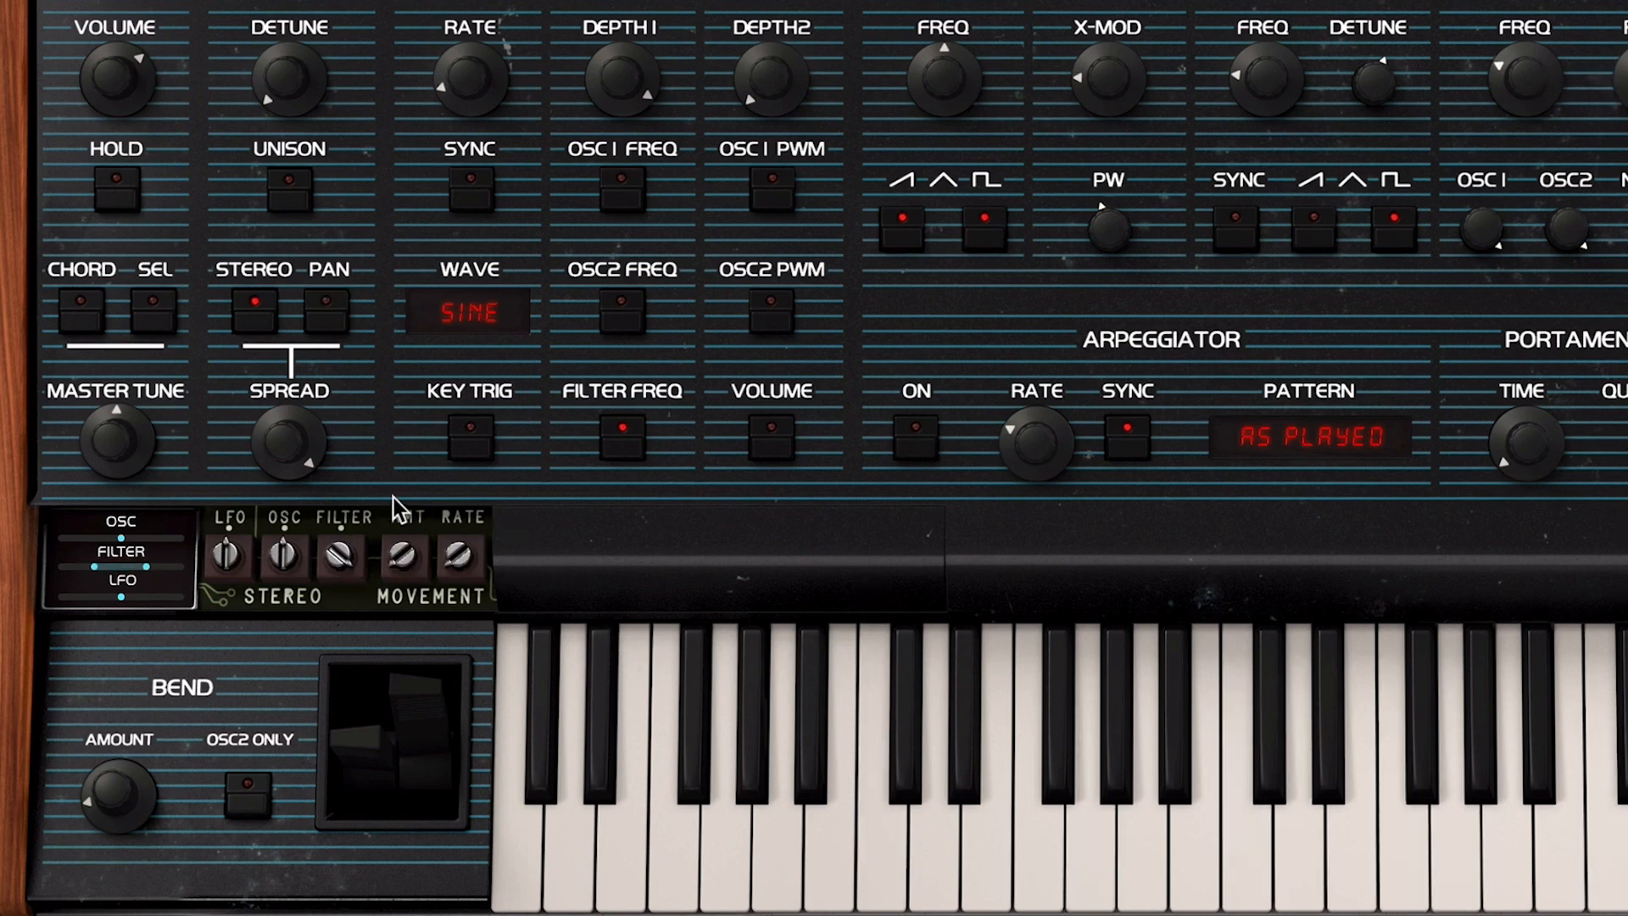
Raise the stereo Movement amount and Movement rate trimmers to near maximum
mouse_move(411, 561)
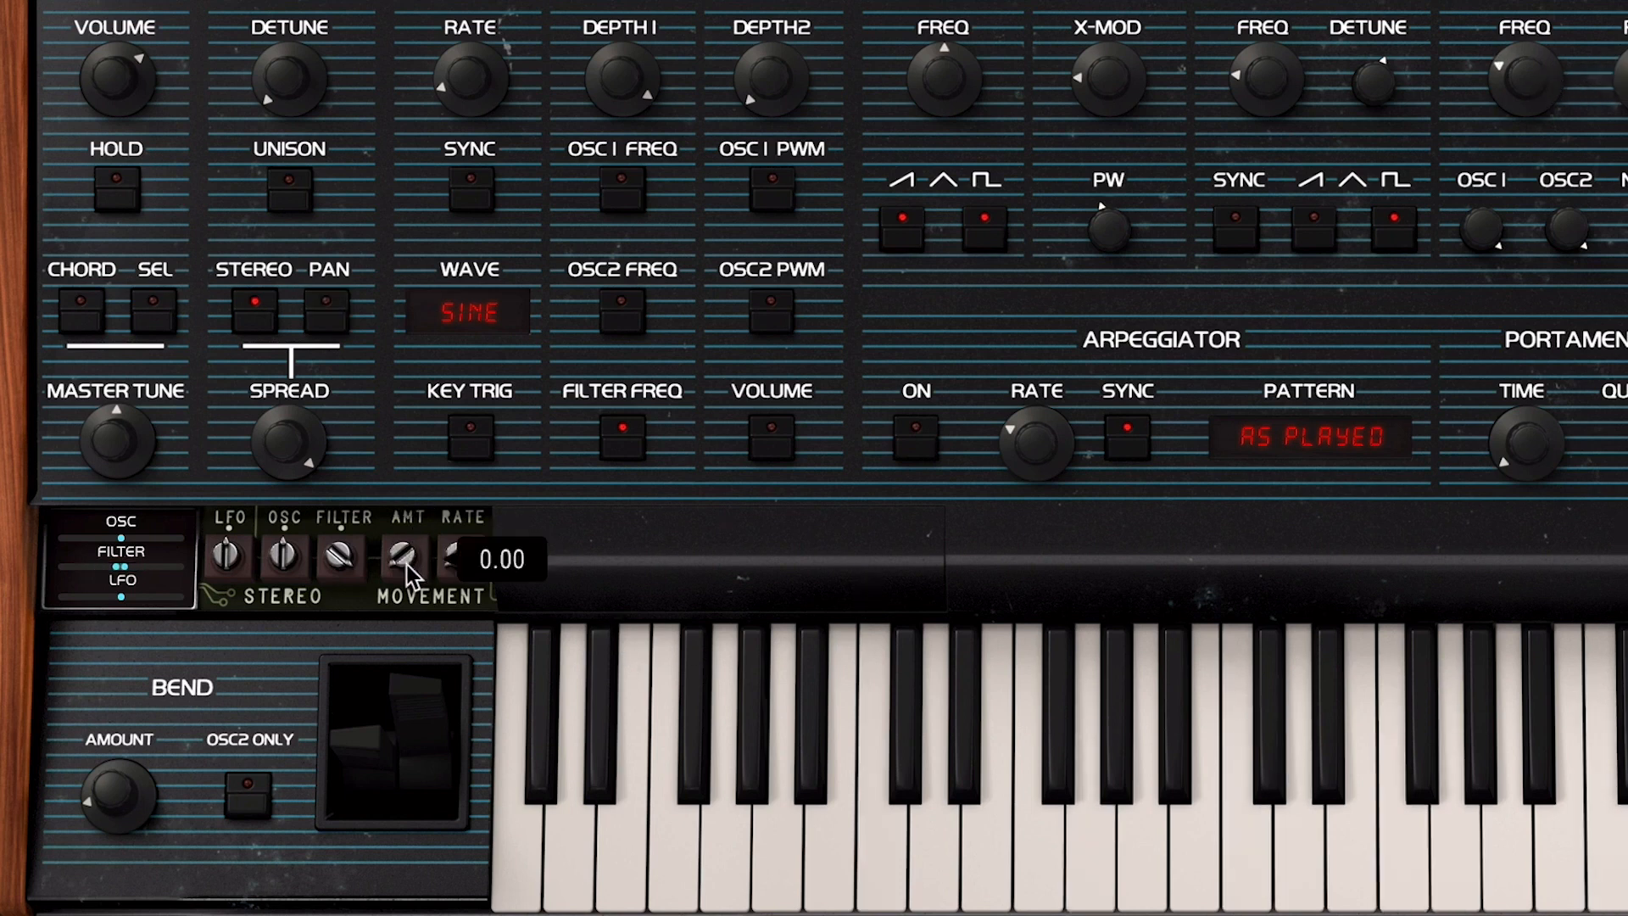
drag(407, 565, 407, 483)
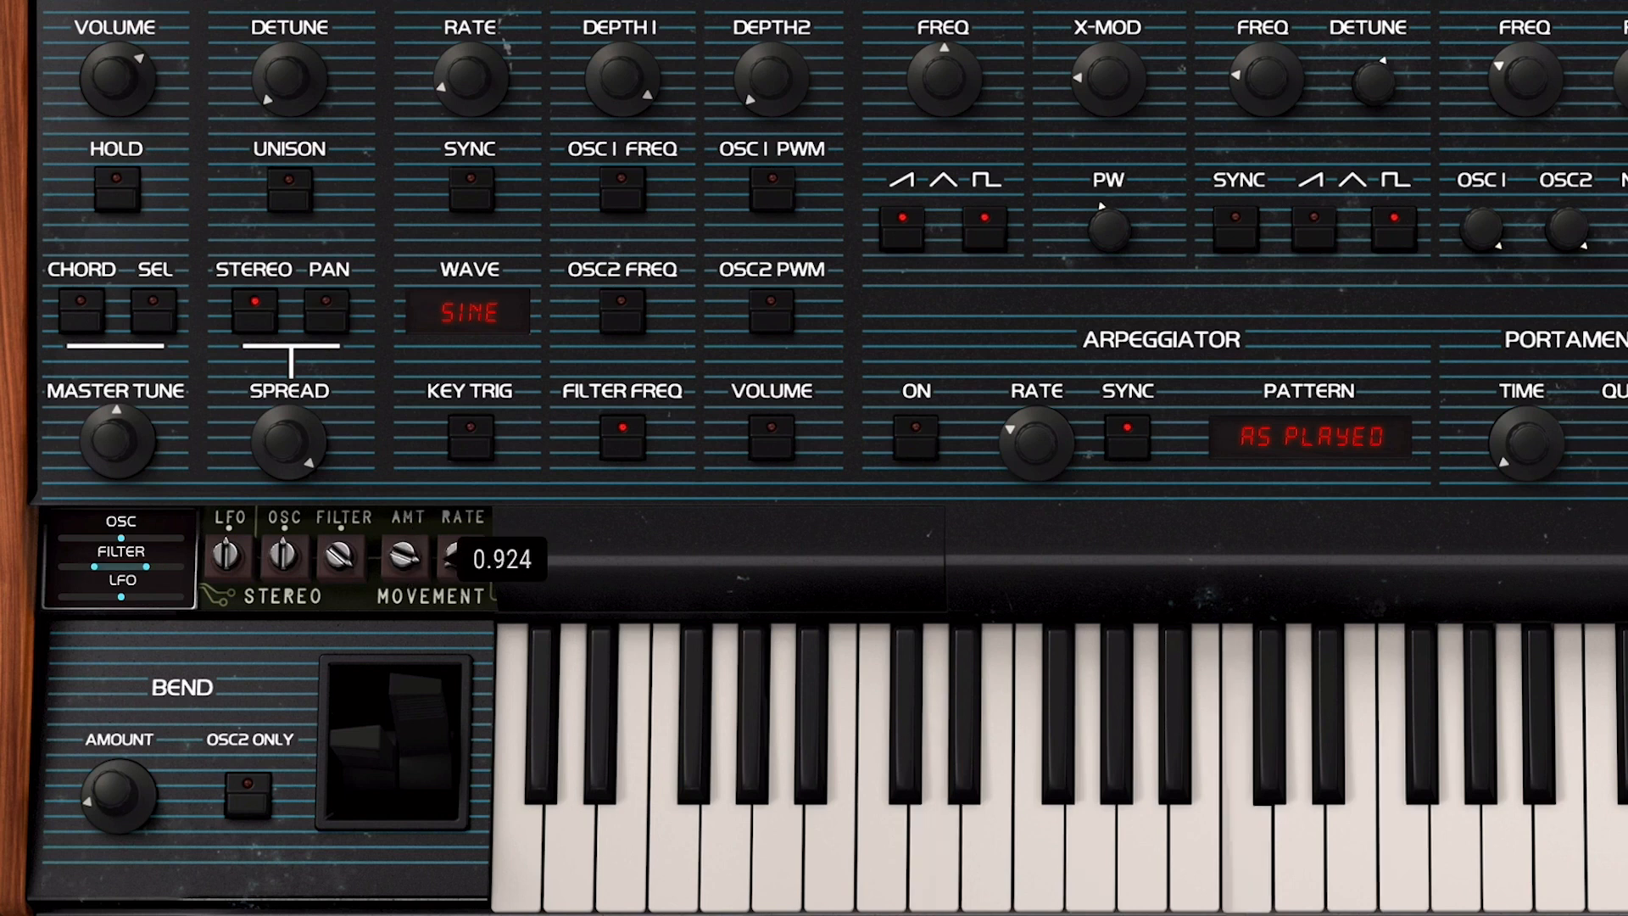
drag(414, 562, 460, 467)
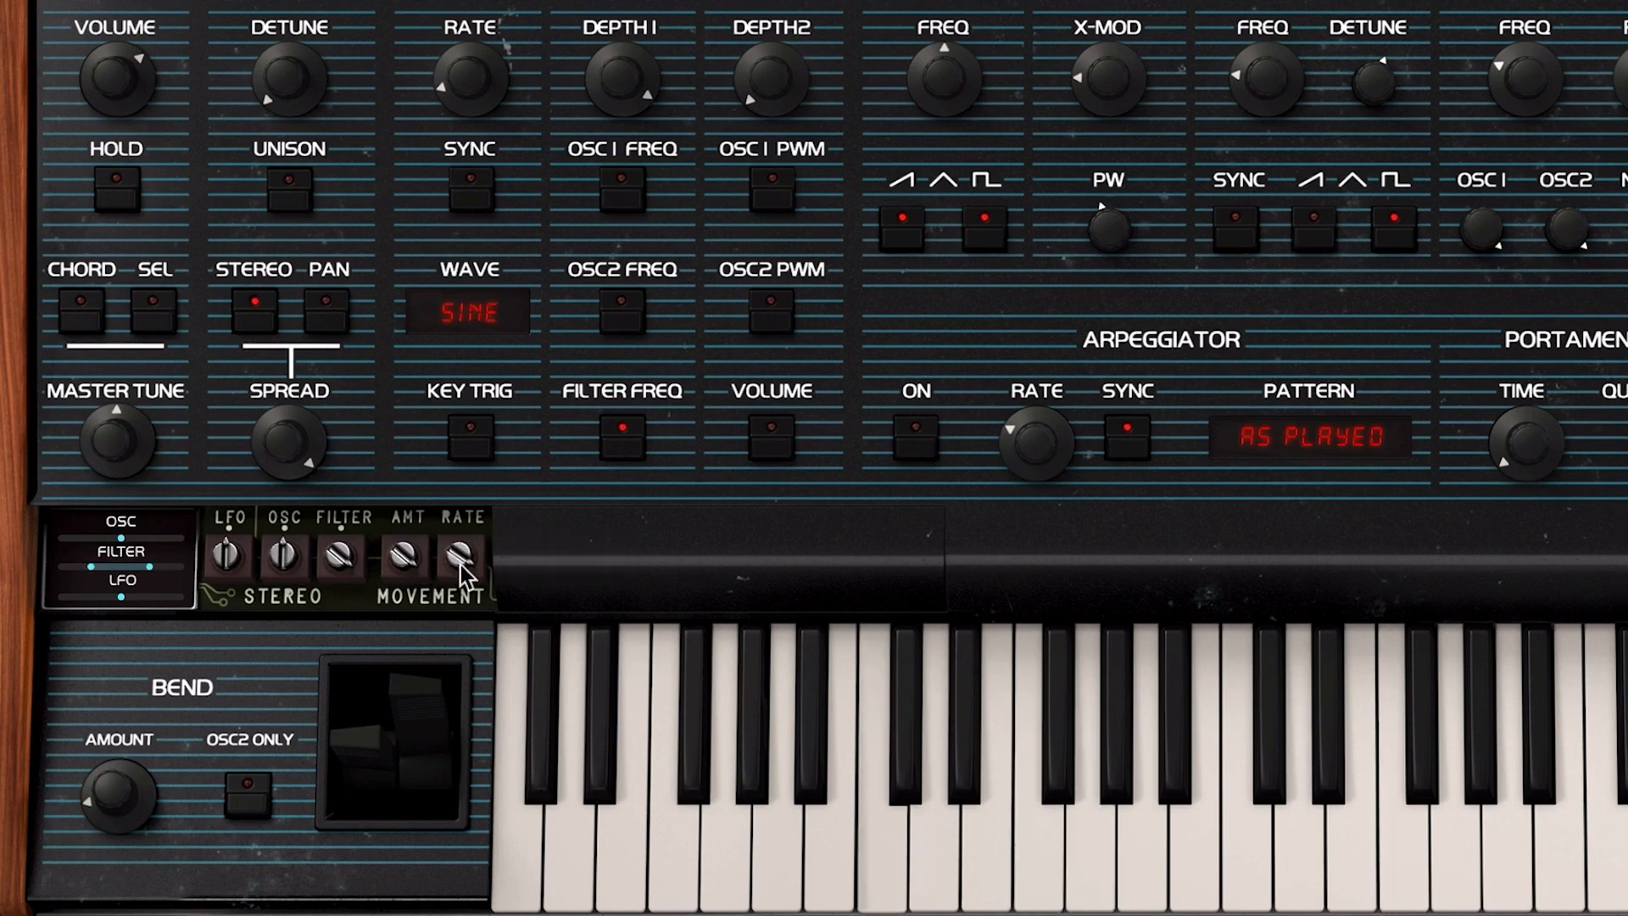
mouse_move(461, 567)
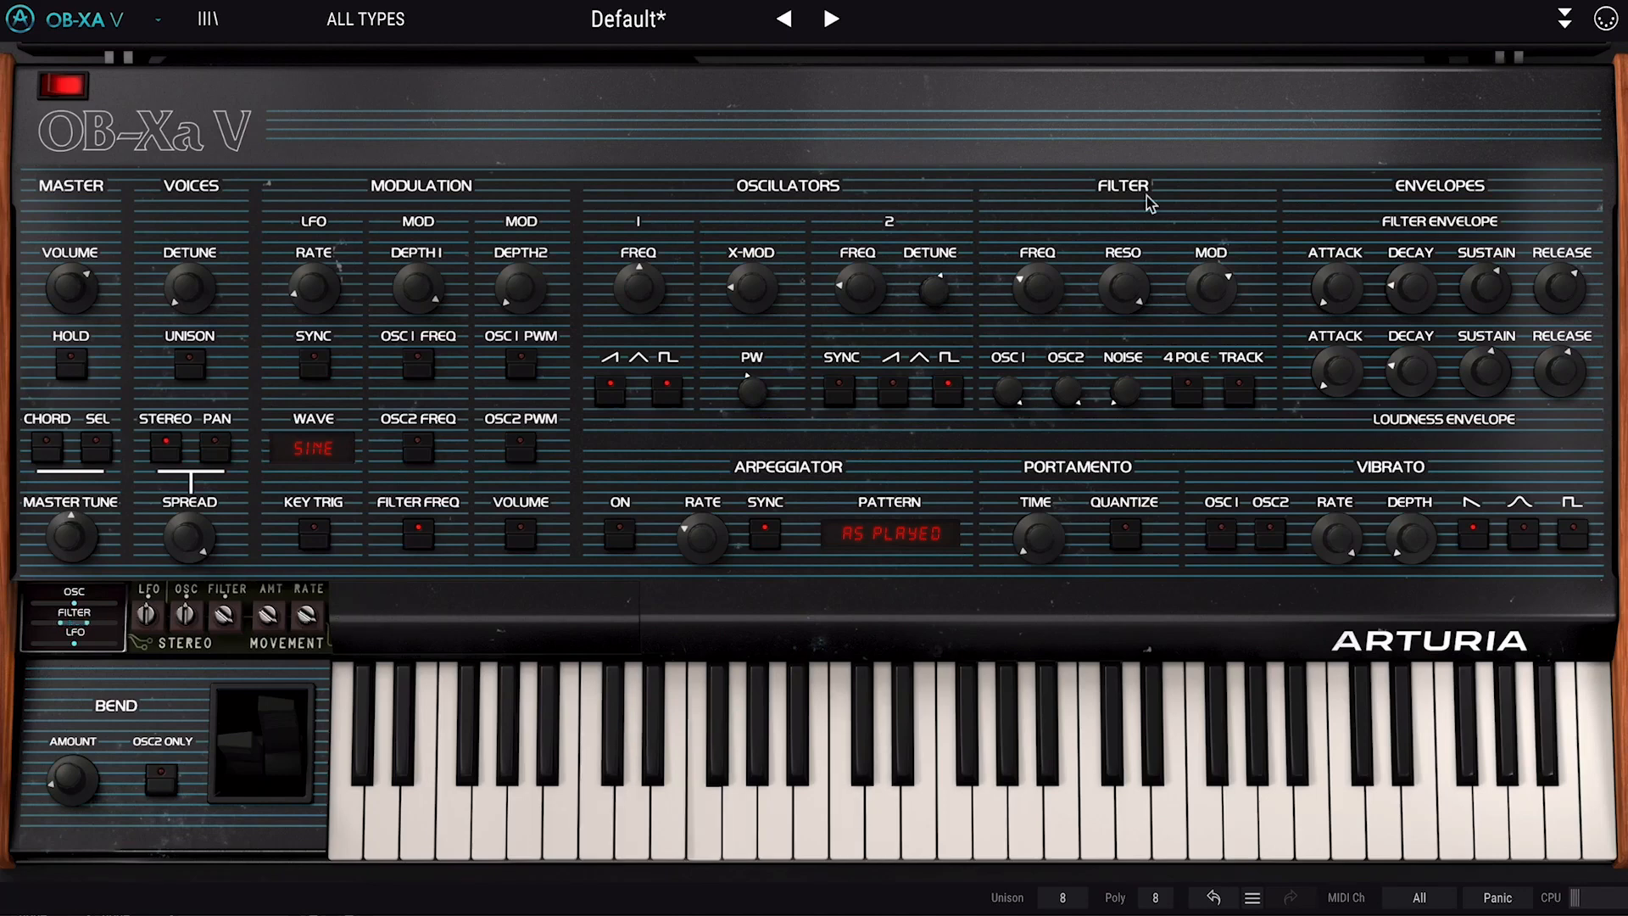
Assign Function 1 to Filter Stereo with an amount of 100% and close the advanced modulation view
click(1565, 21)
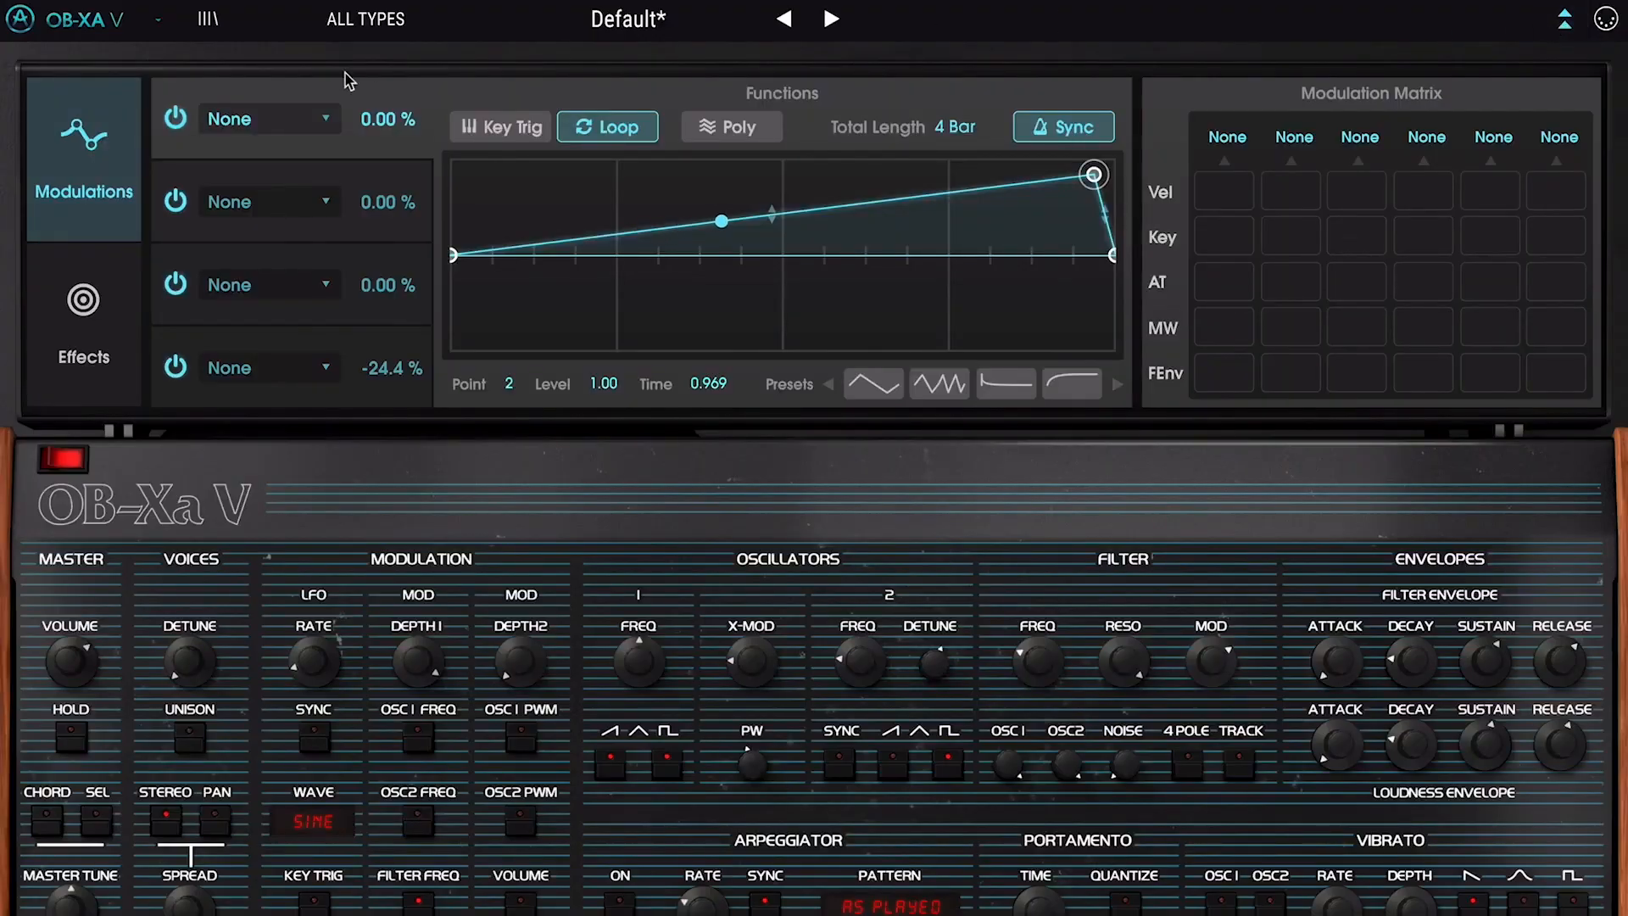
click(266, 125)
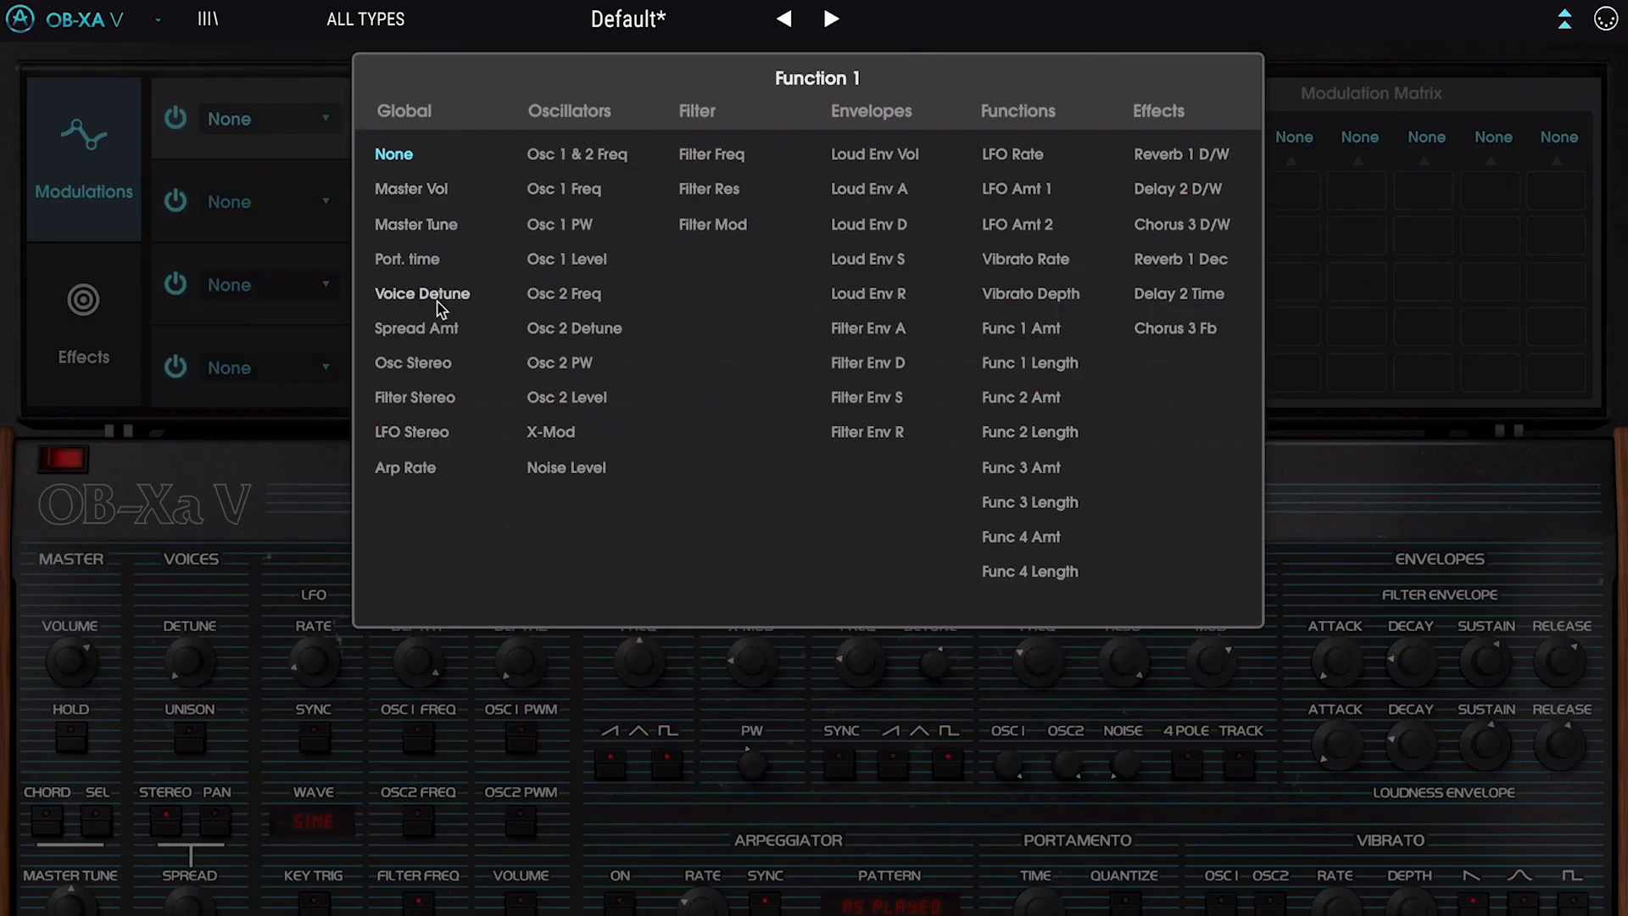
click(416, 398)
drag(397, 123, 397, 94)
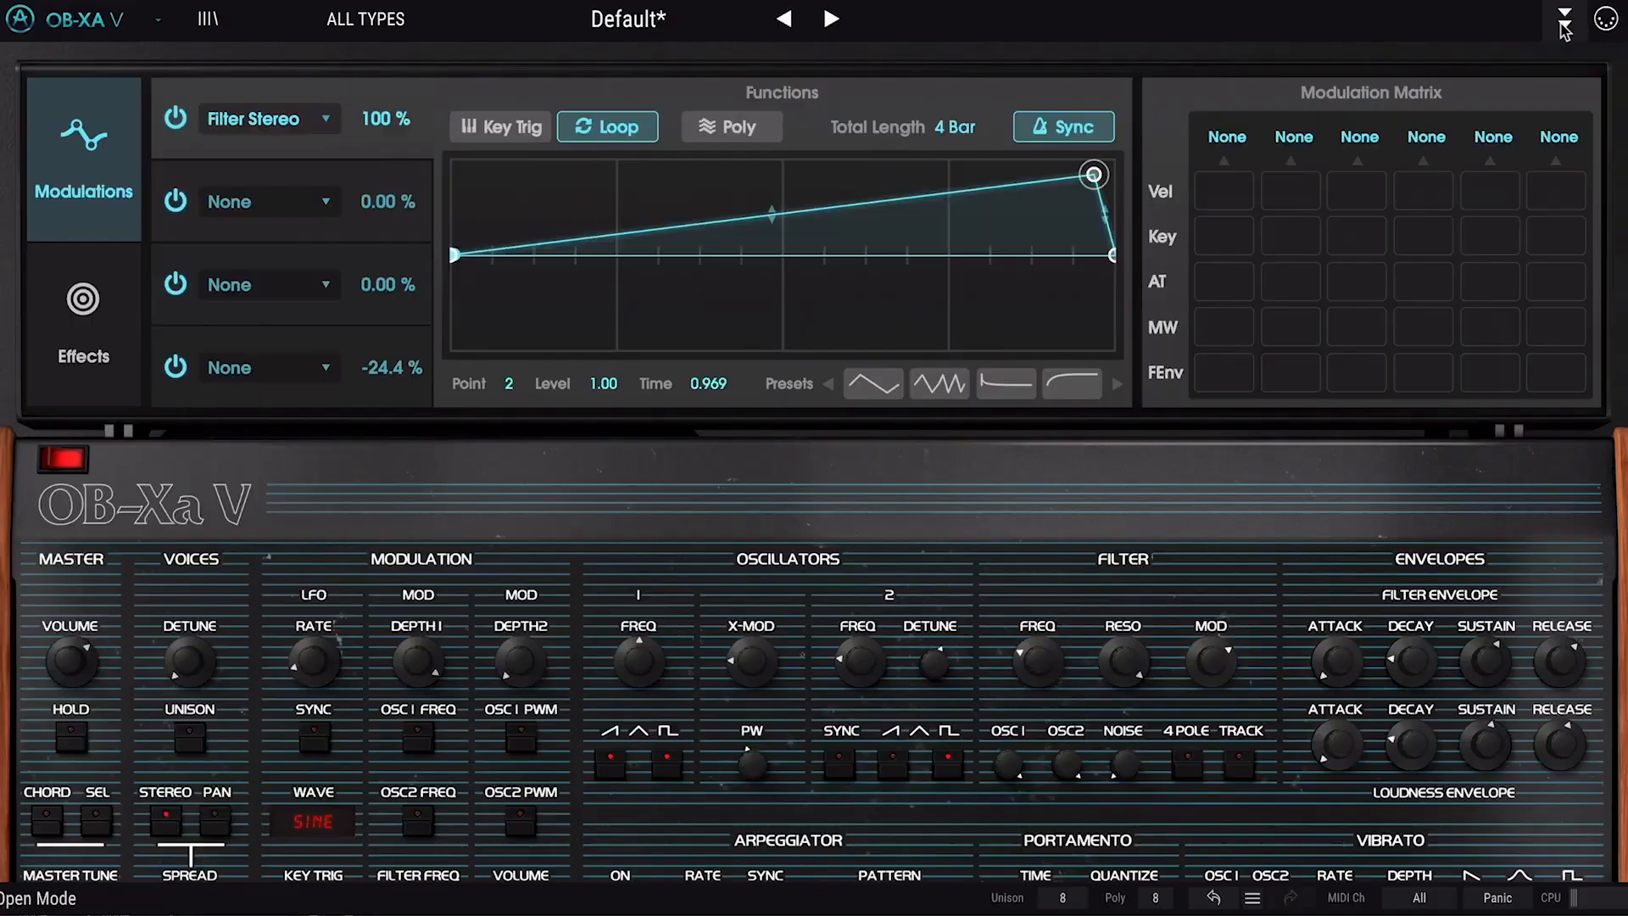
click(1565, 21)
Lower the voice Spread to minimum and raise it gradually back to maximum while Filter Stereo is modulated
drag(188, 537, 189, 553)
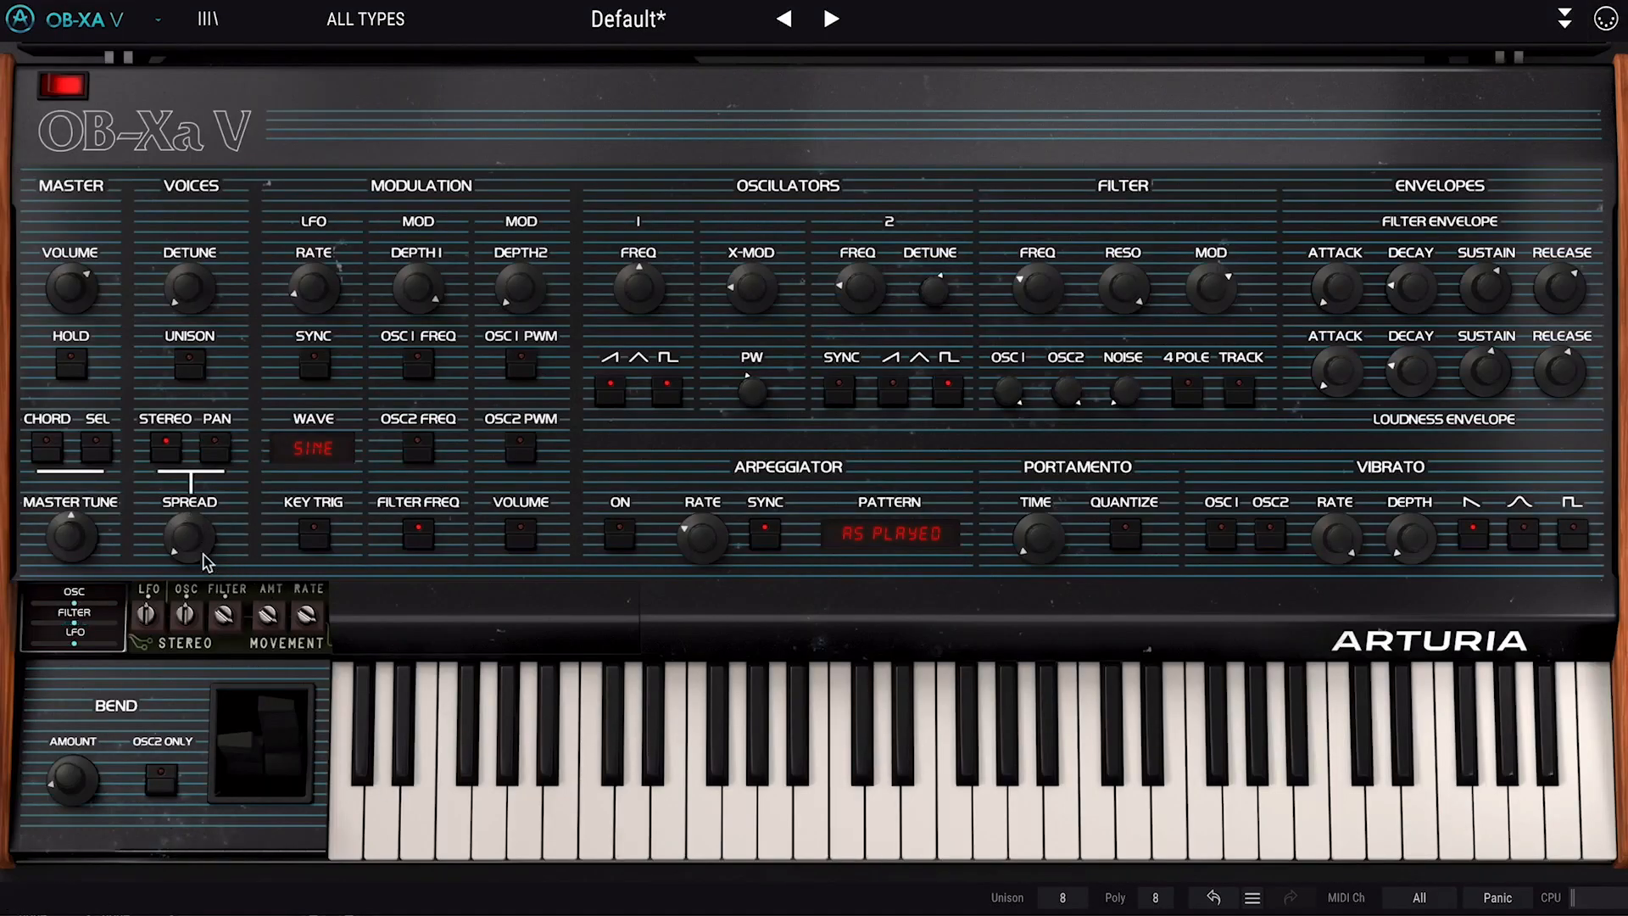
mouse_move(192, 564)
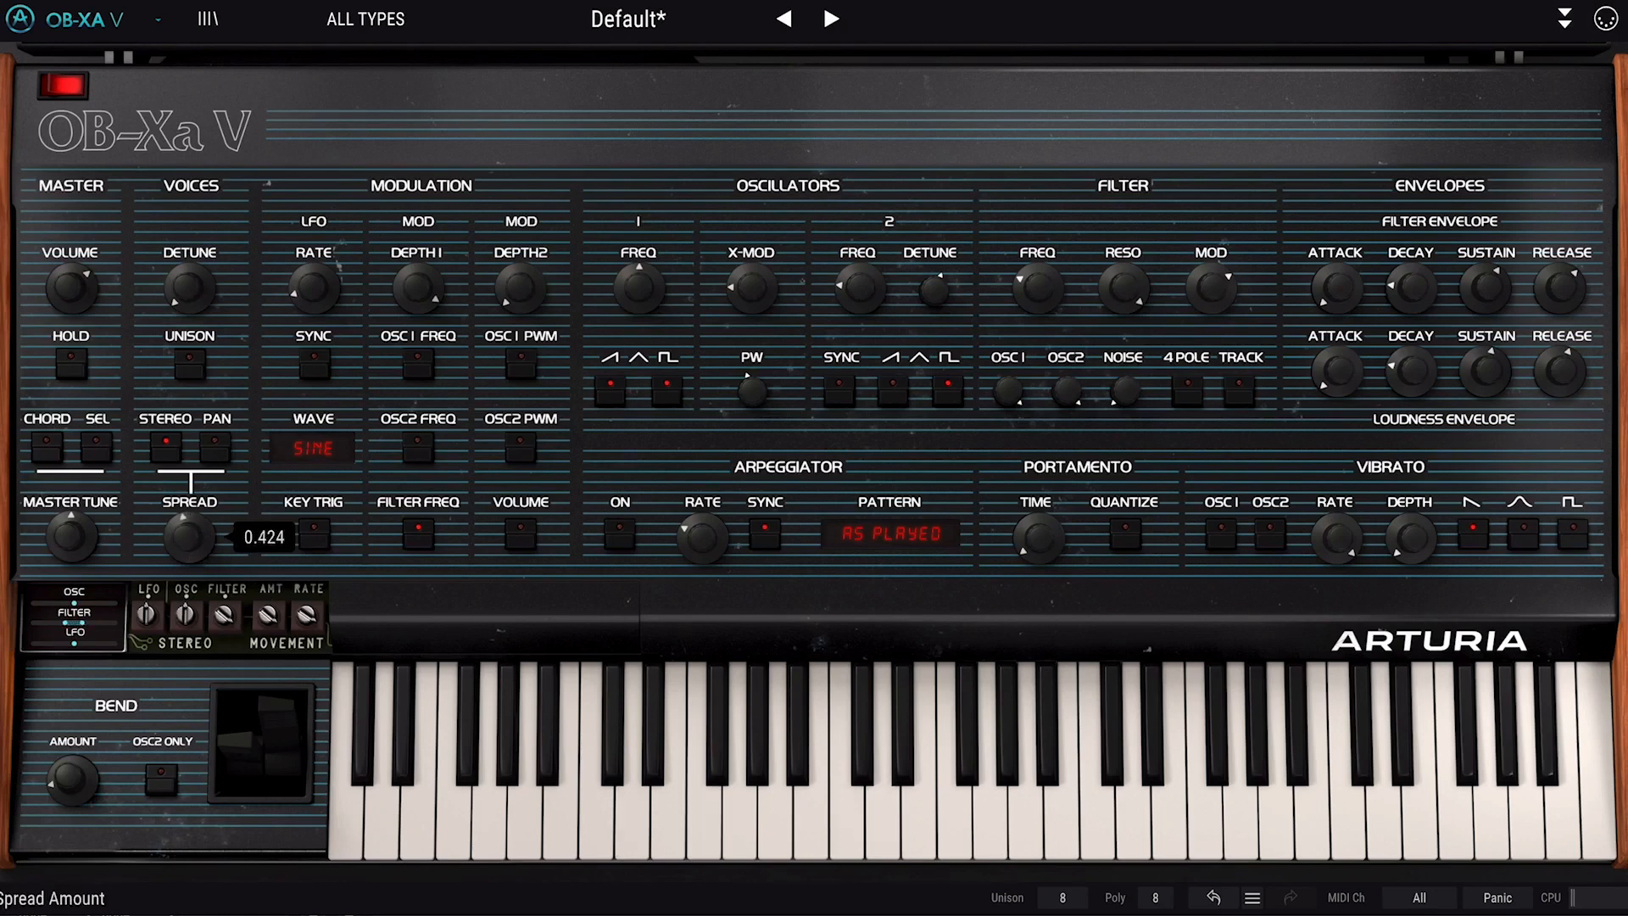
drag(188, 536, 188, 513)
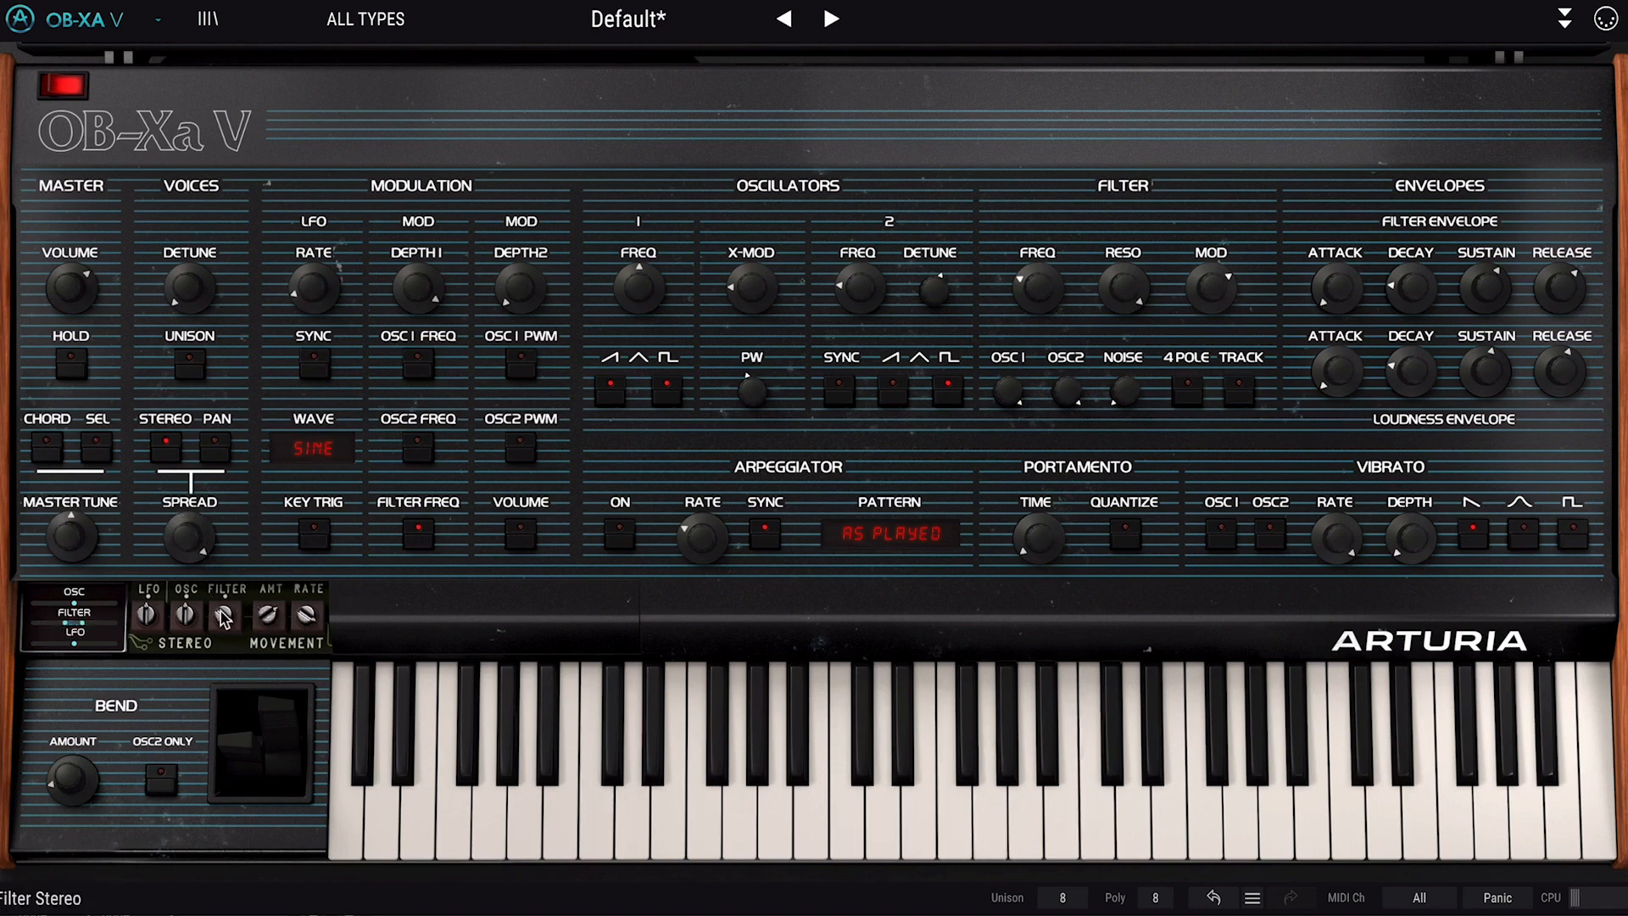
mouse_move(224, 617)
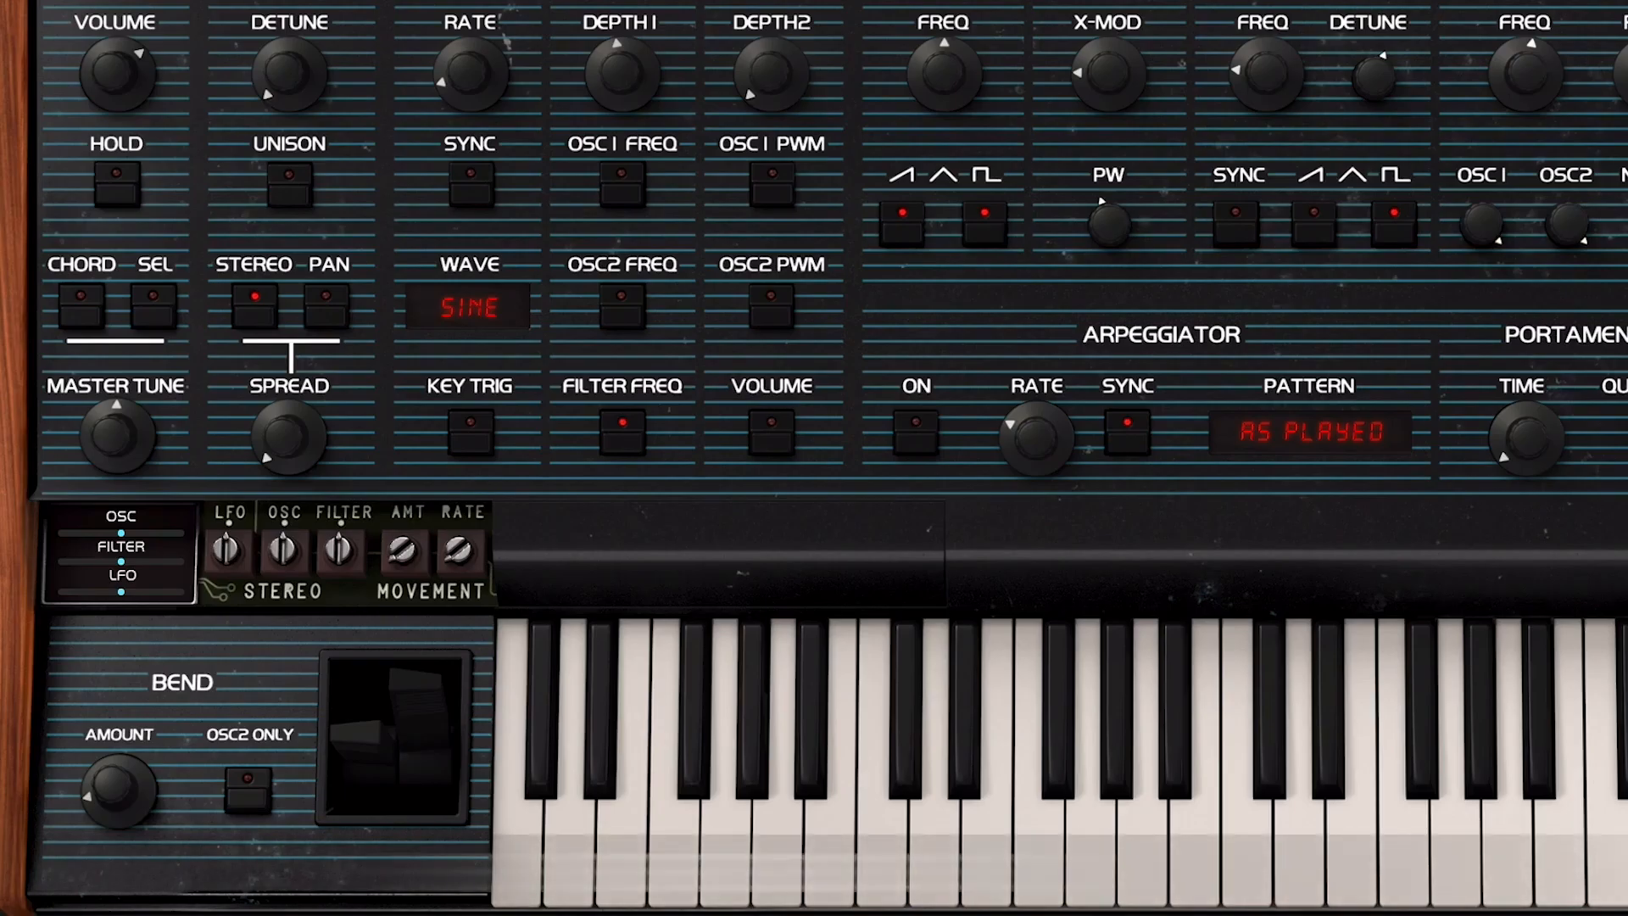
Raise the Spread to about midway and set the Osc stereo trimmer to about -0.984
mouse_move(282, 570)
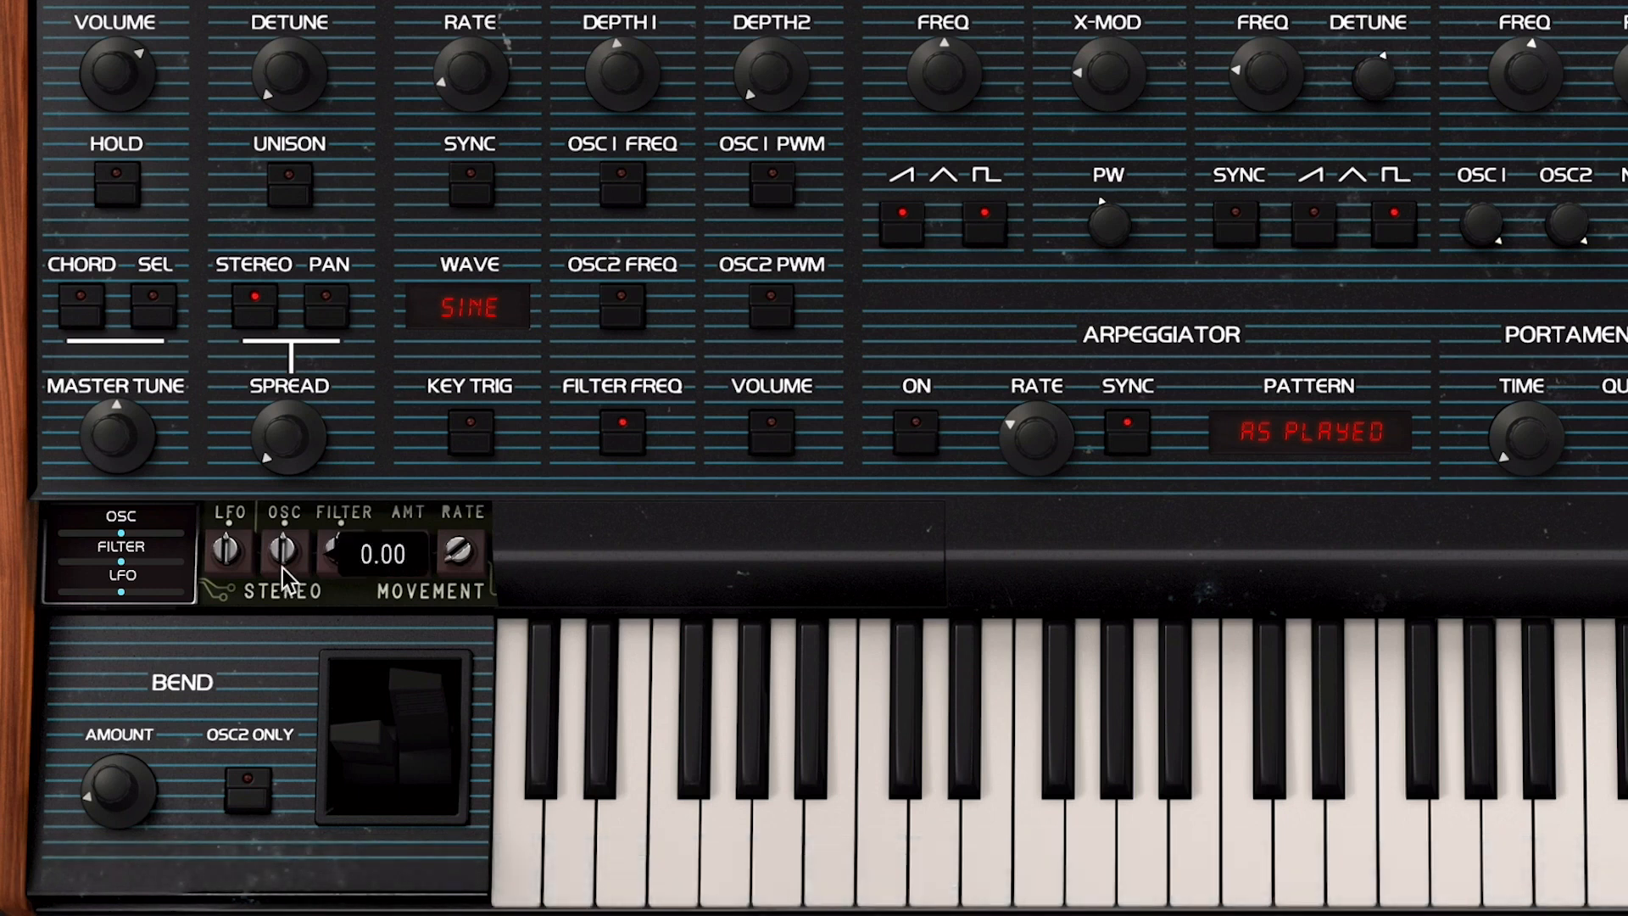
drag(288, 437, 288, 392)
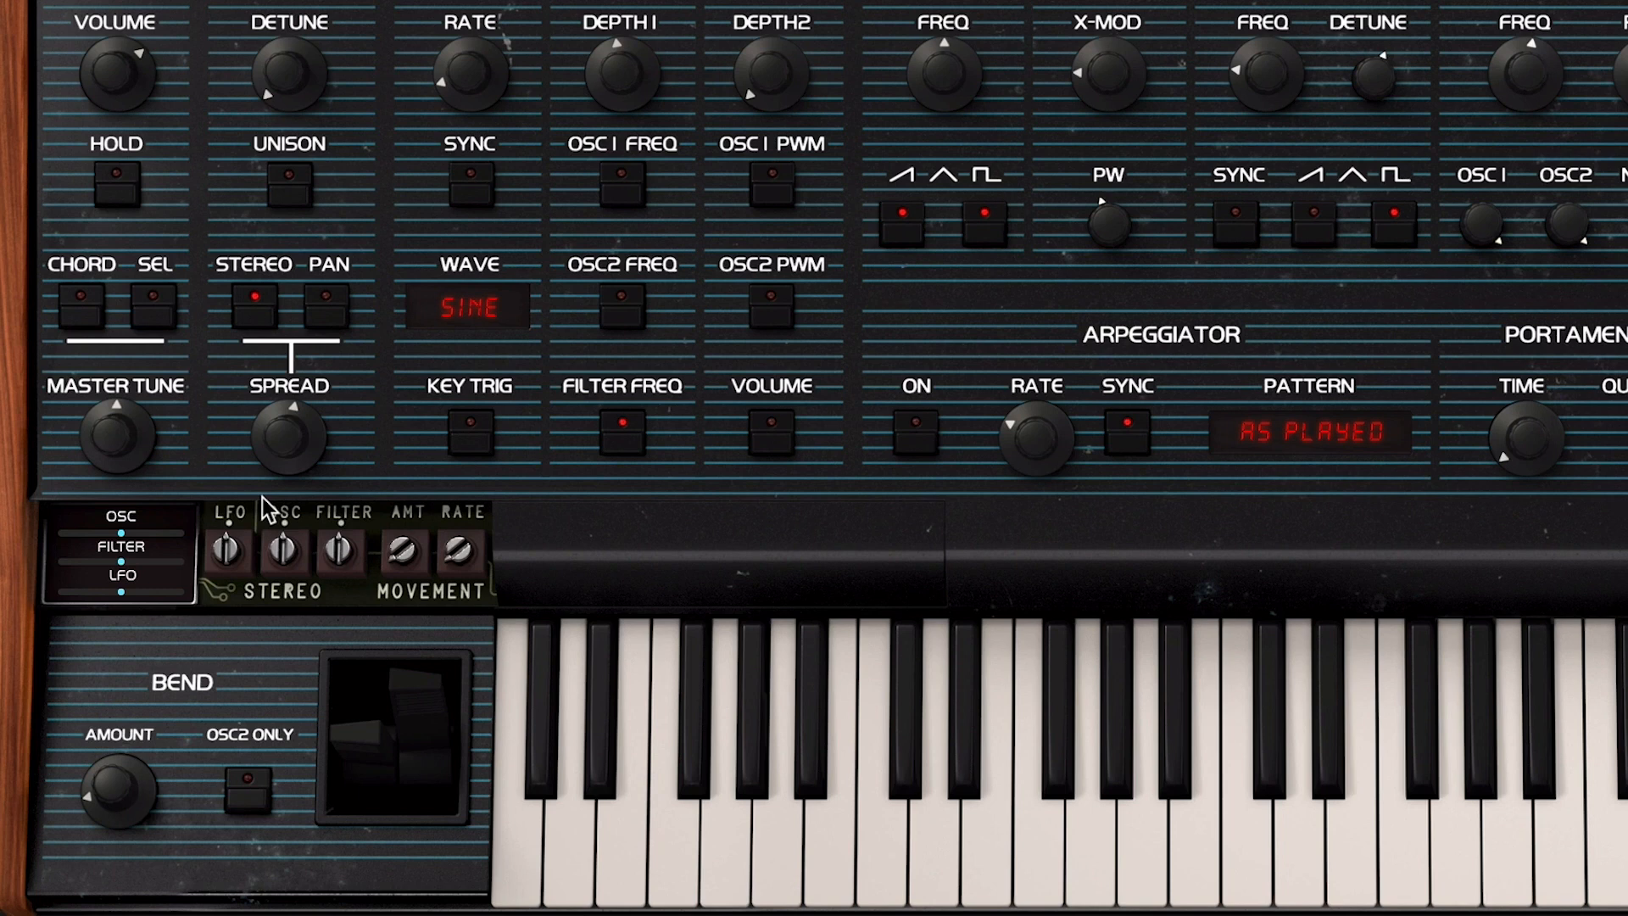
drag(283, 549, 283, 719)
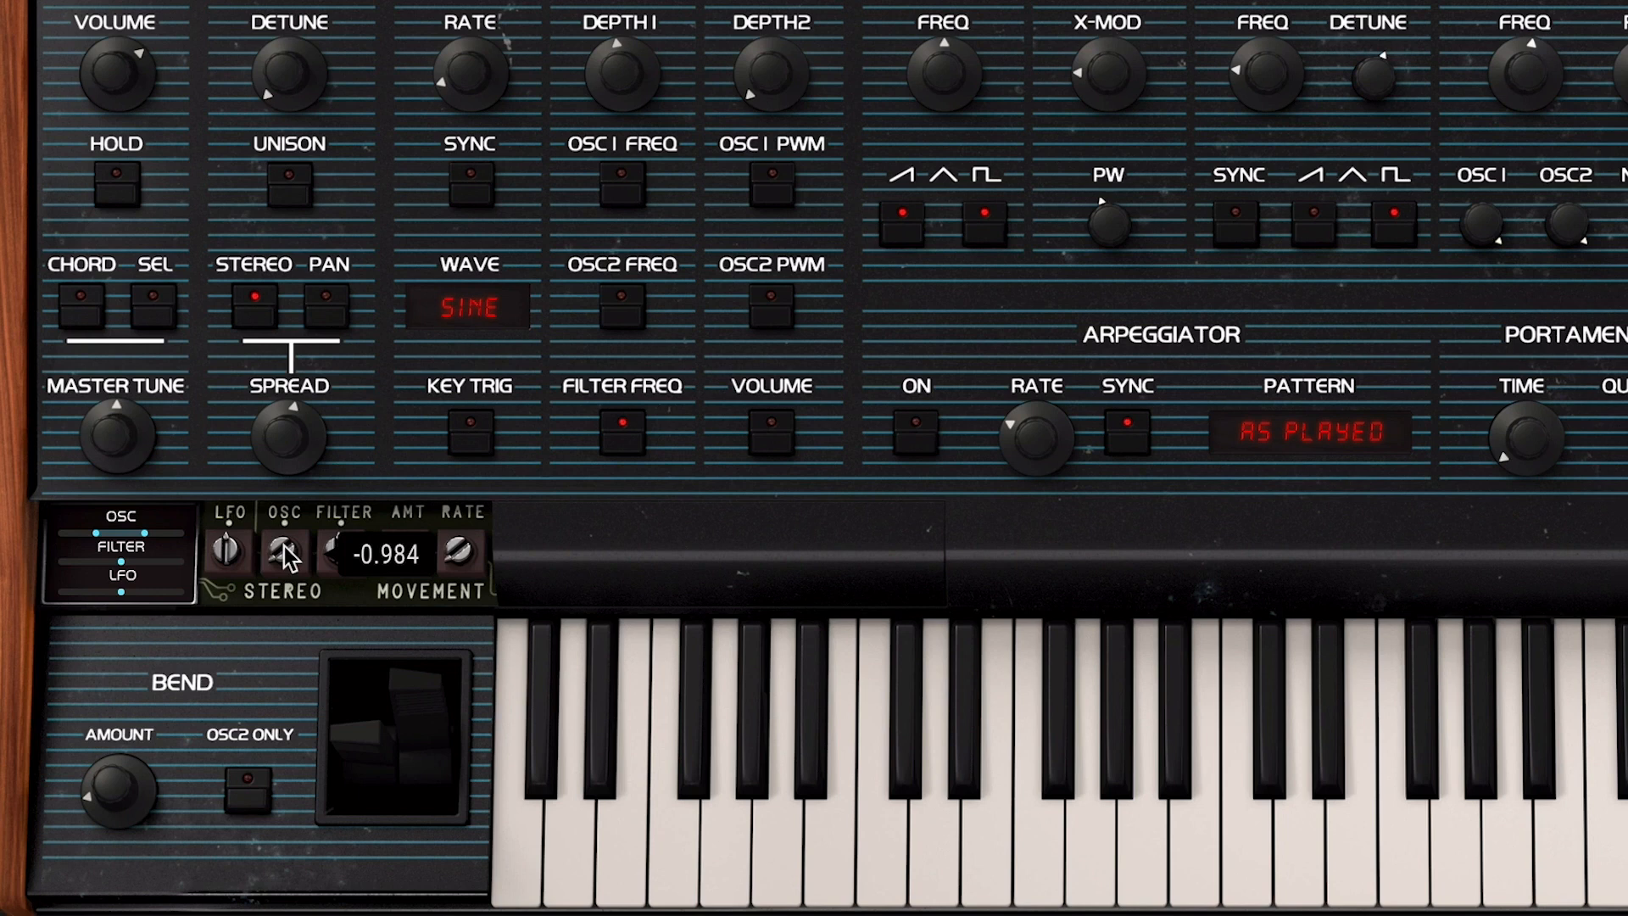
Turn the Osc stereo trimmer through its positive and negative range and reset it to centre
drag(283, 546, 283, 399)
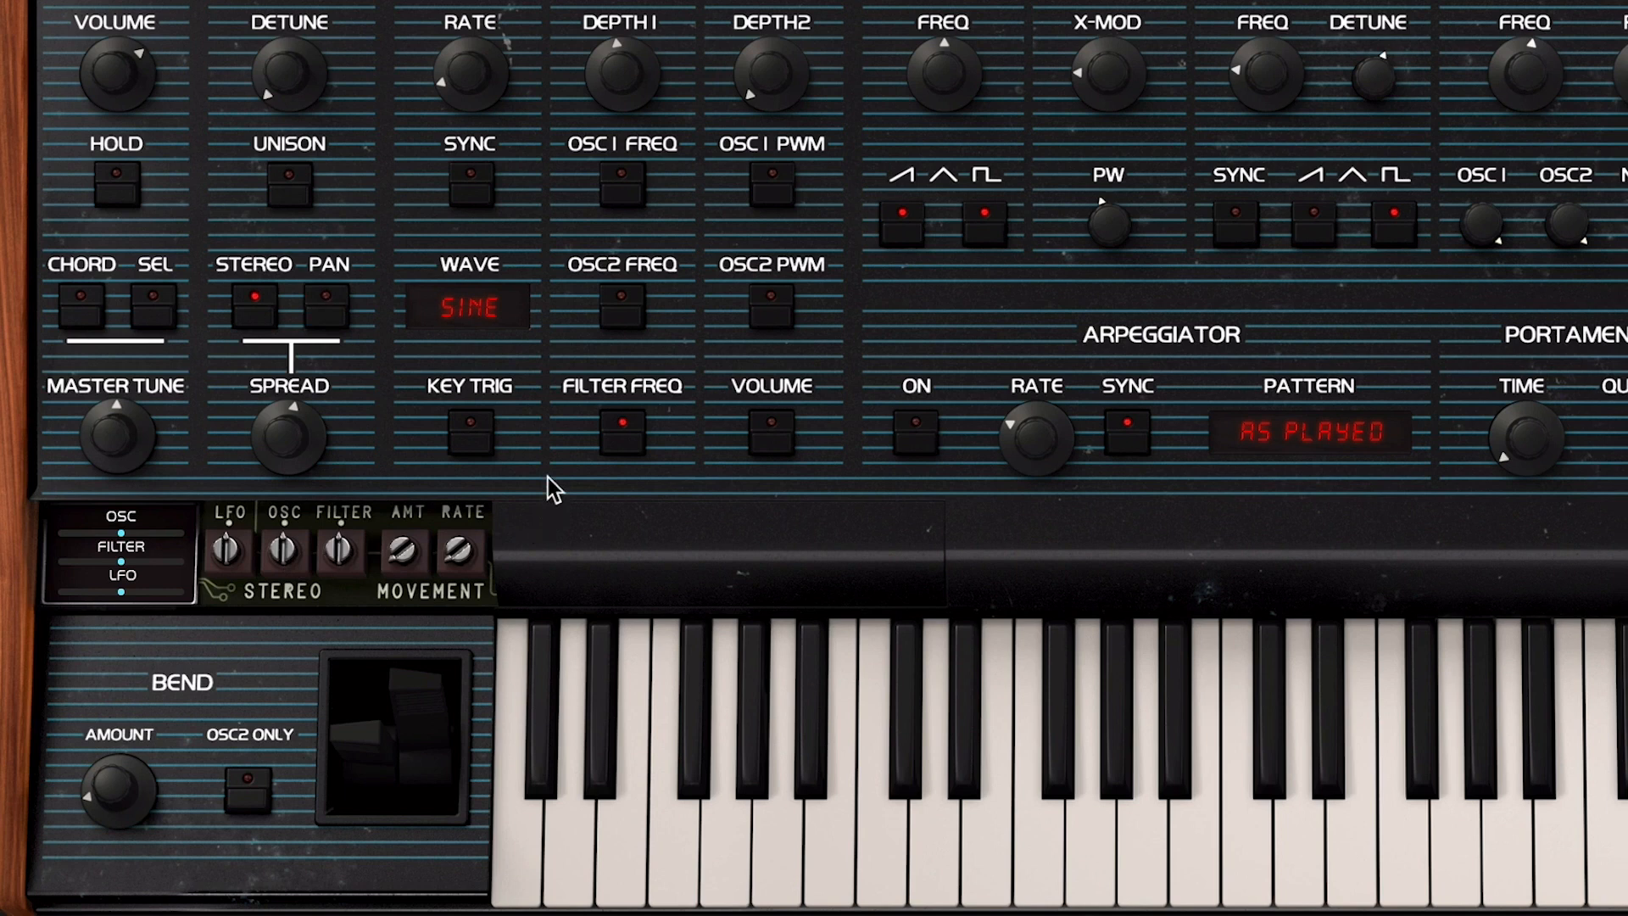
drag(283, 547, 283, 394)
drag(290, 562, 290, 848)
double_click(287, 555)
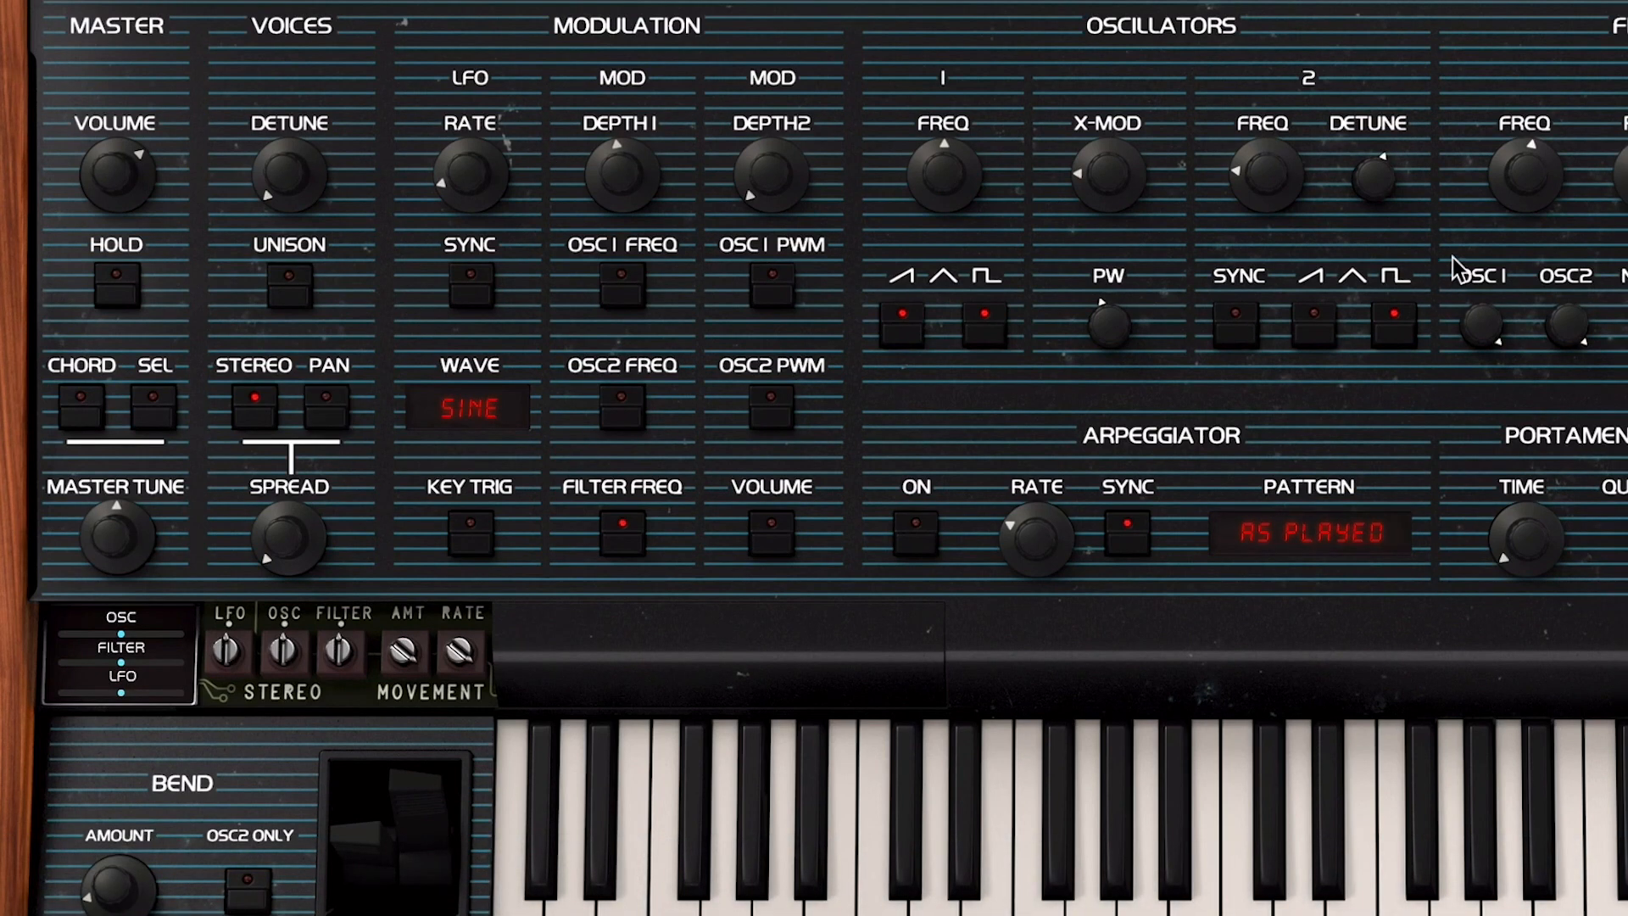
Route LFO modulation to Osc 1 Freq instead of Filter Freq, with a rate of about 0.209 Hz and Mod Depth 1 at maximum
drag(470, 174, 471, 162)
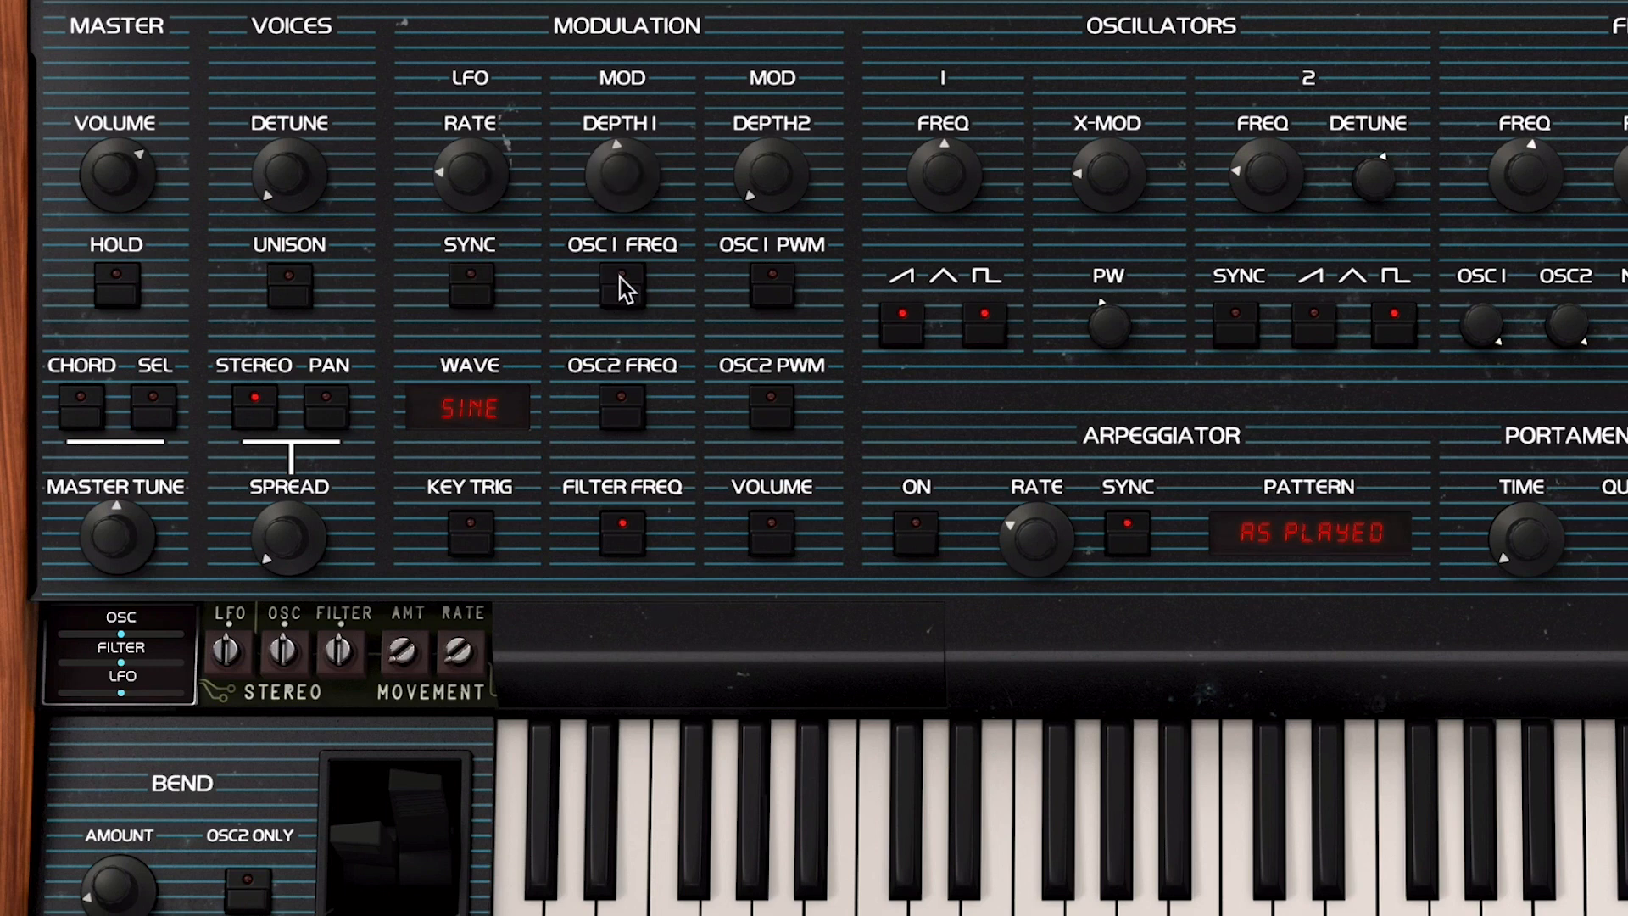
drag(492, 213, 492, 208)
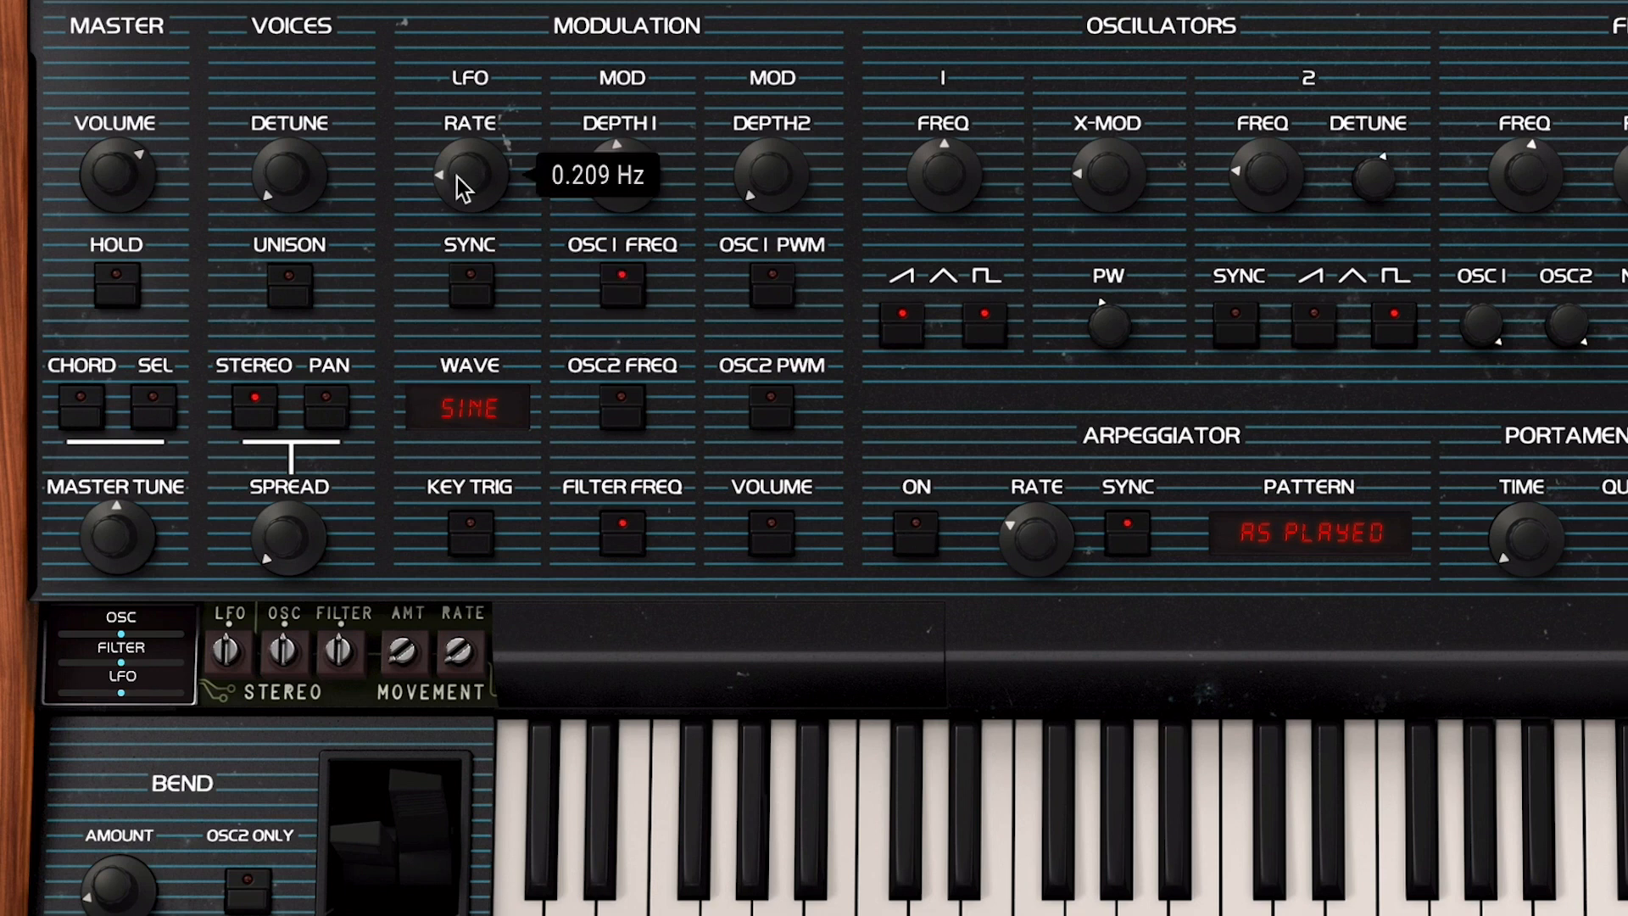
drag(603, 199, 611, 59)
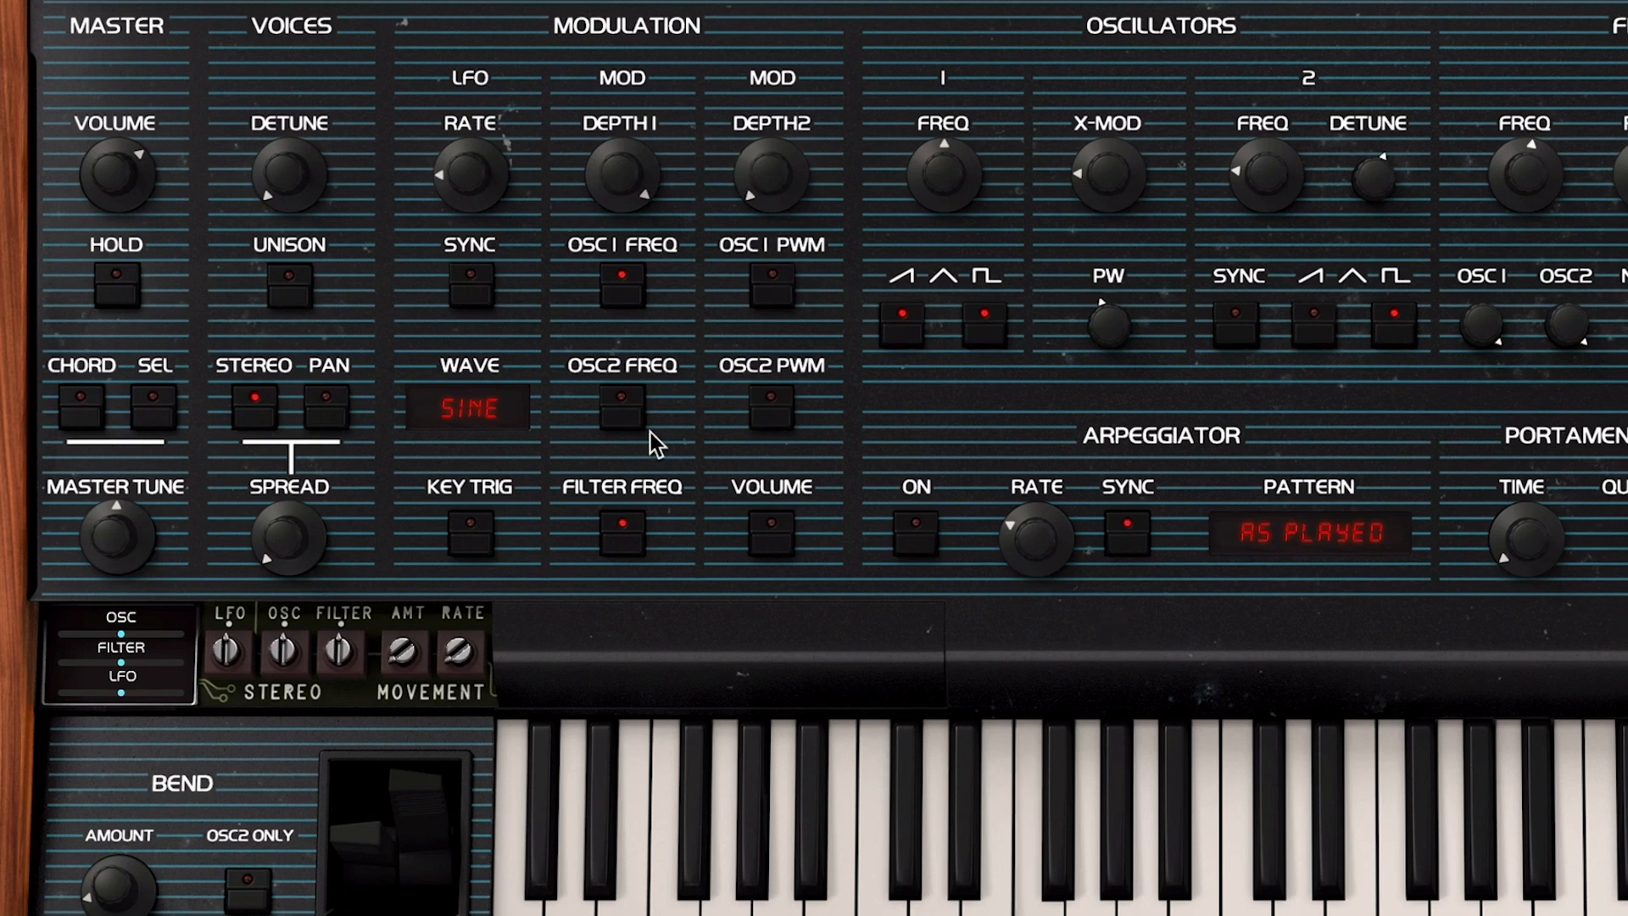
click(629, 531)
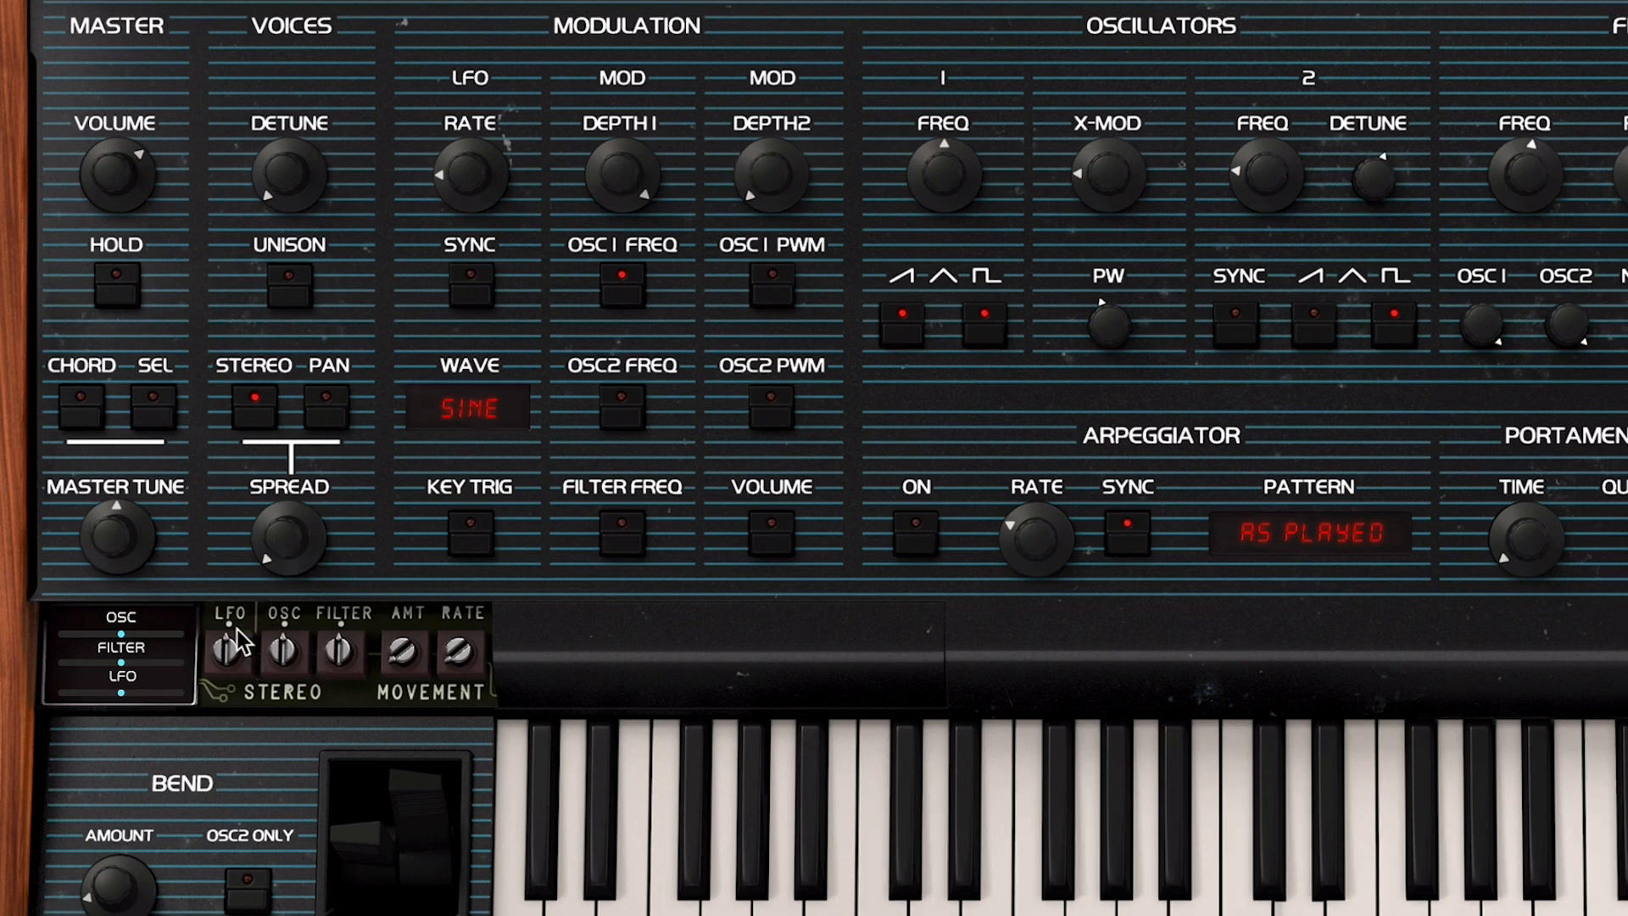
Raise the voice Spread to maximum and set the LFO stereo trimmer to 180°
mouse_move(280, 555)
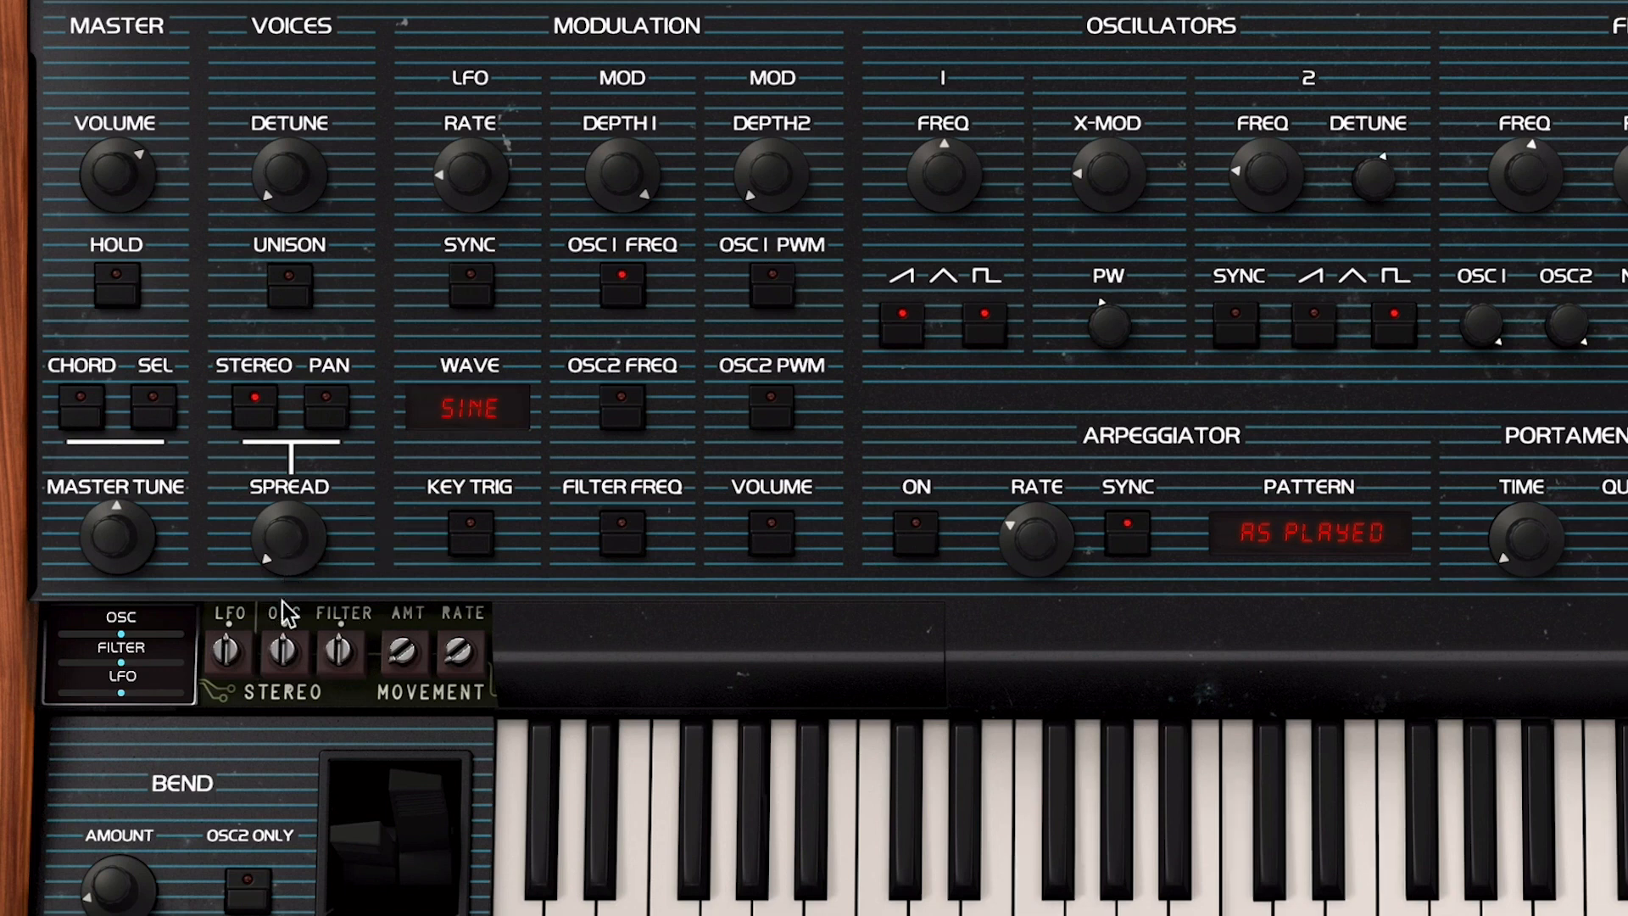
drag(291, 563, 290, 517)
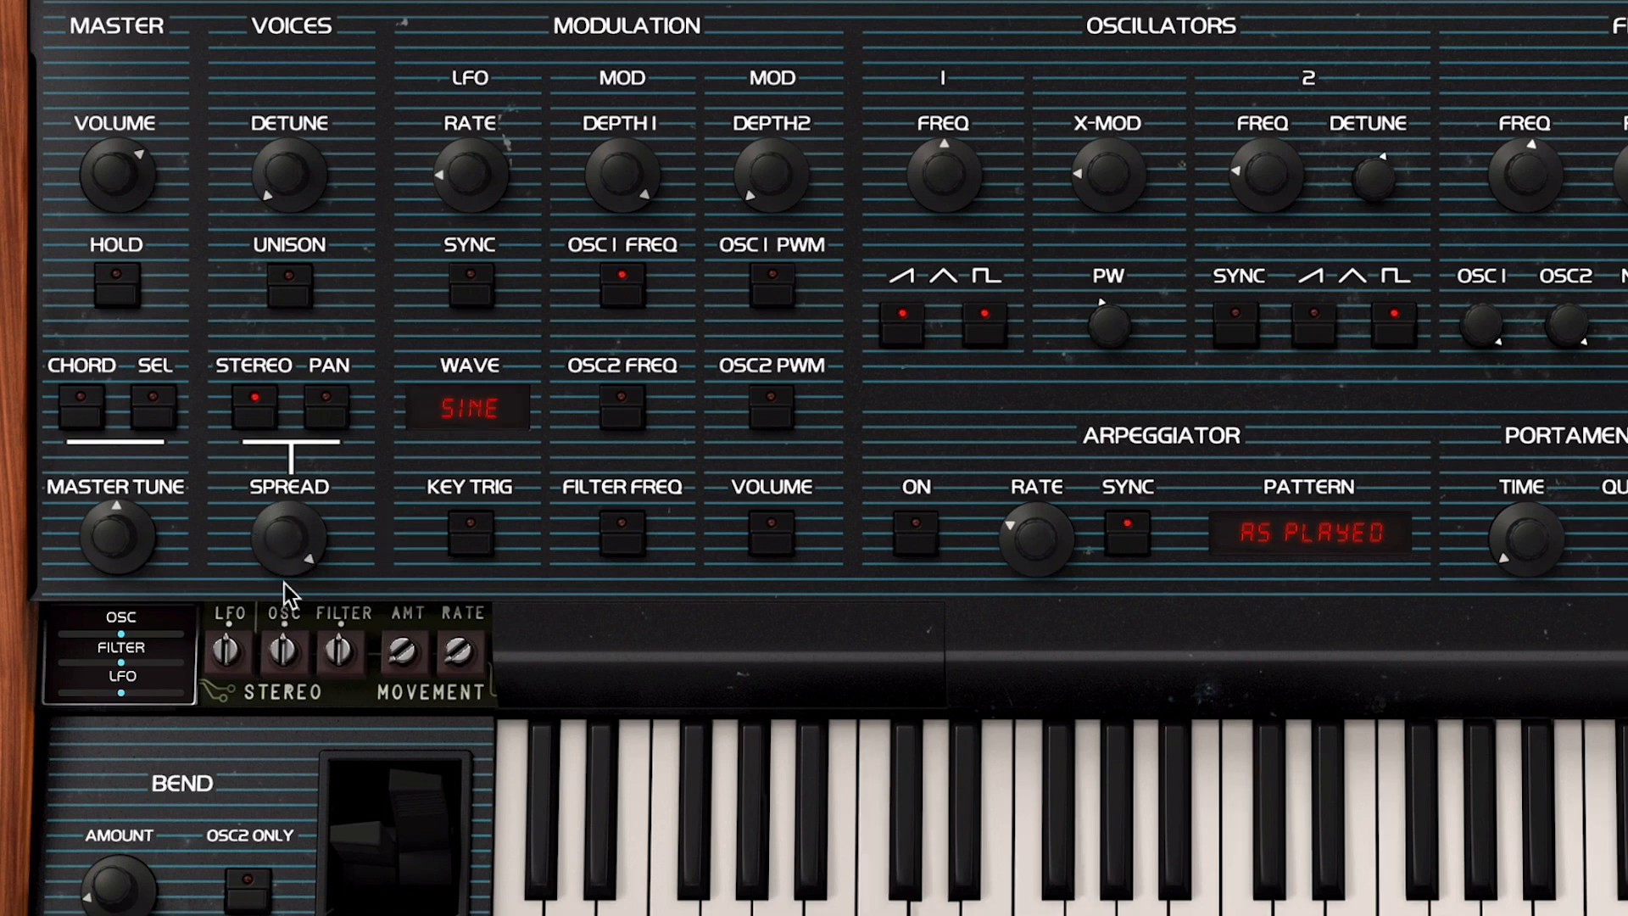
drag(216, 665, 216, 594)
mouse_move(221, 655)
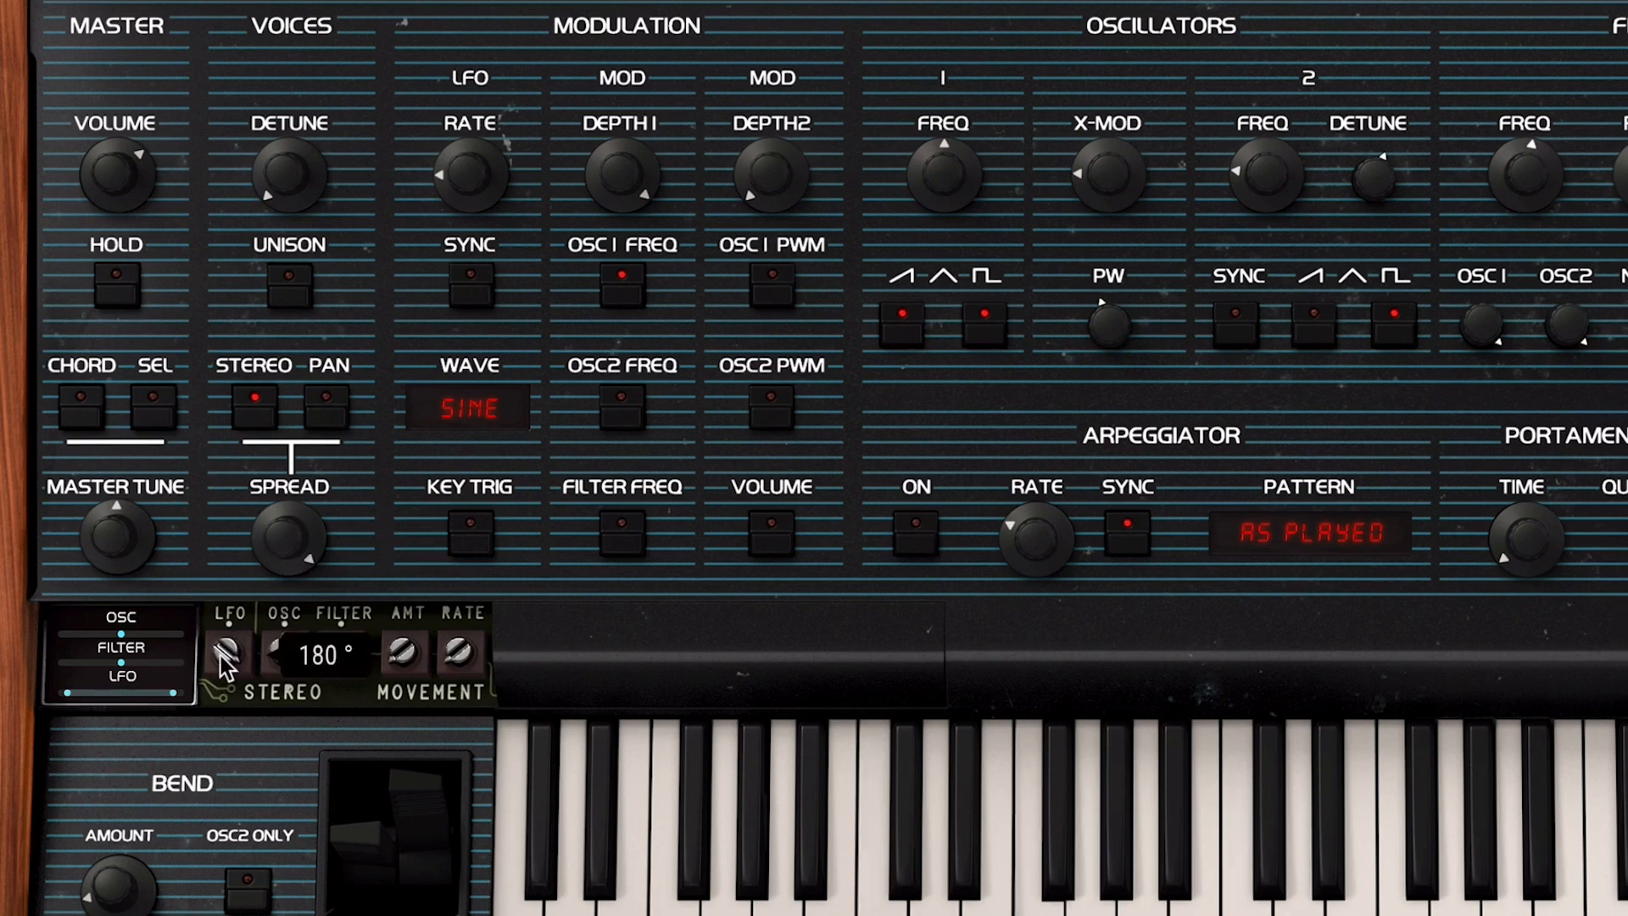
Lower the LFO stereo offset and return it to maximum, raise the LFO rate, and reduce Mod Depth 1 to about midway
drag(221, 654, 220, 688)
mouse_move(483, 181)
mouse_down()
mouse_move(483, 203)
mouse_move(483, 181)
mouse_up()
drag(217, 649, 217, 535)
drag(497, 181, 498, 151)
drag(235, 655, 235, 642)
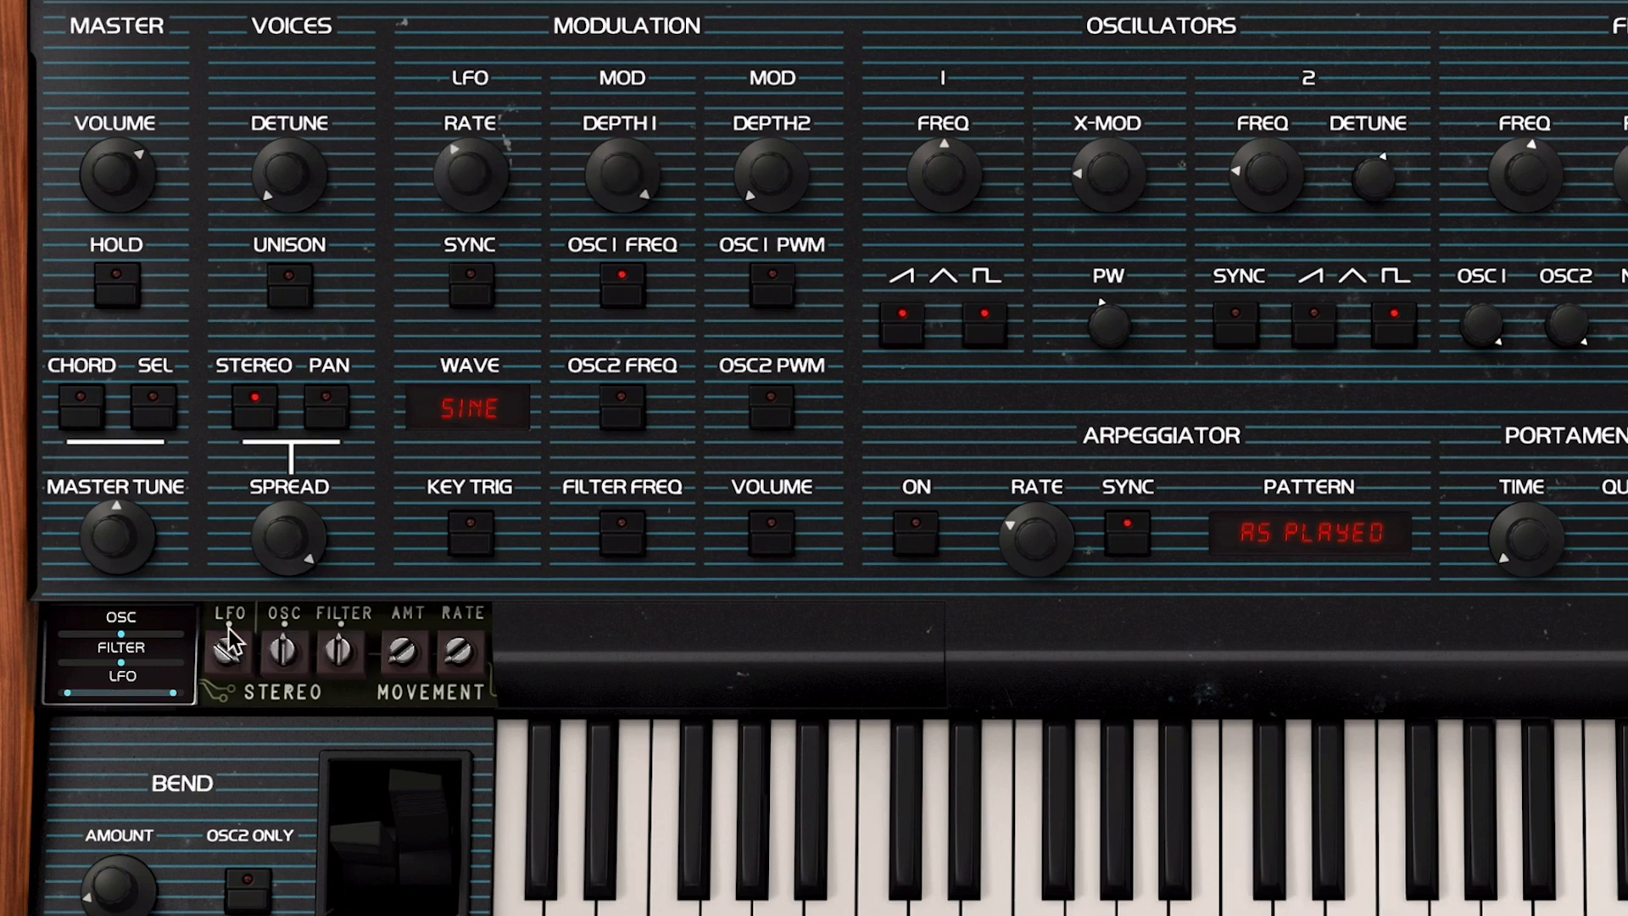
drag(474, 183, 475, 171)
drag(623, 174, 623, 200)
Set the Movement amount to about 0.904 and adjust the stereo trimmers
mouse_move(237, 666)
mouse_down()
mouse_move(227, 649)
mouse_move(240, 654)
mouse_up()
drag(458, 651, 416, 649)
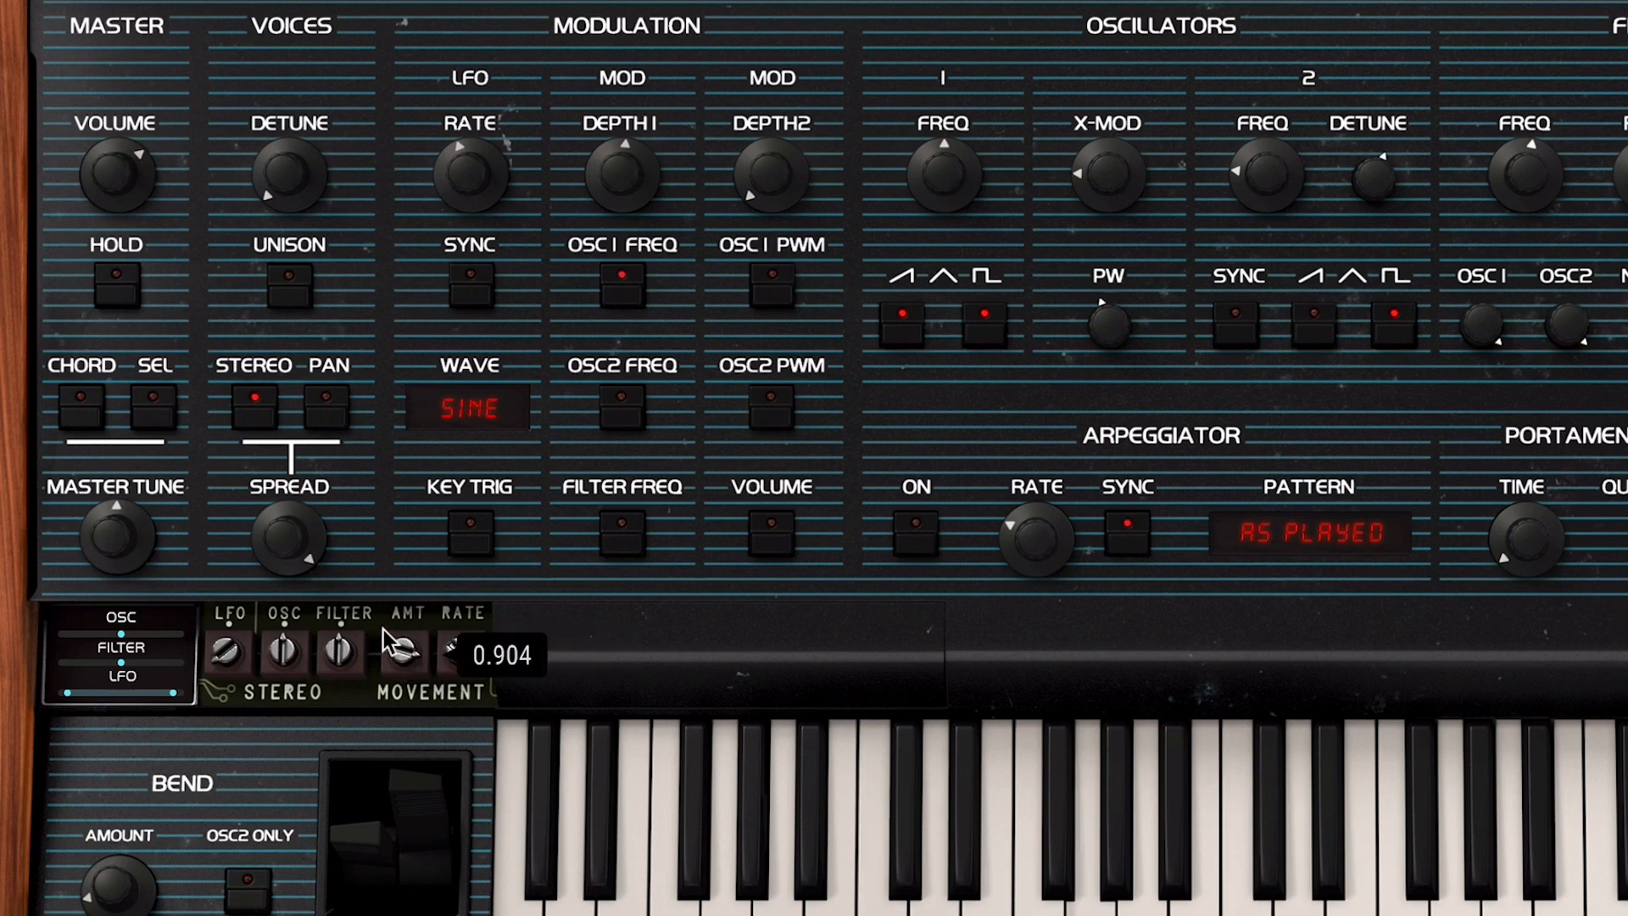
drag(282, 652, 224, 700)
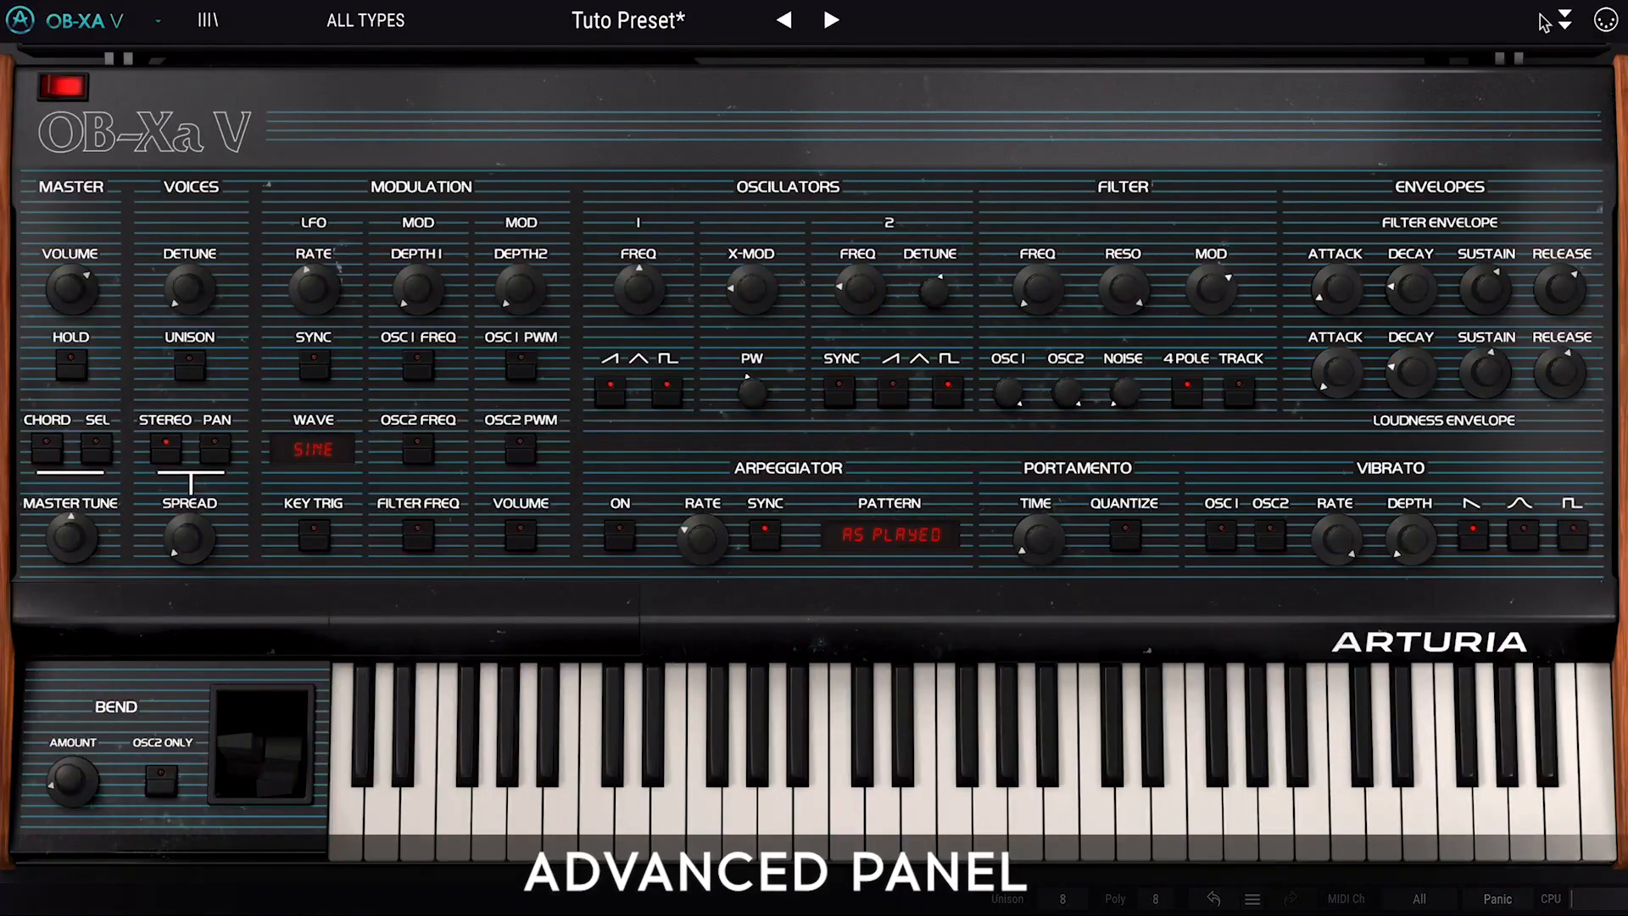
Open the advanced view, look at the Effects page and return to the Modulations page
click(1575, 12)
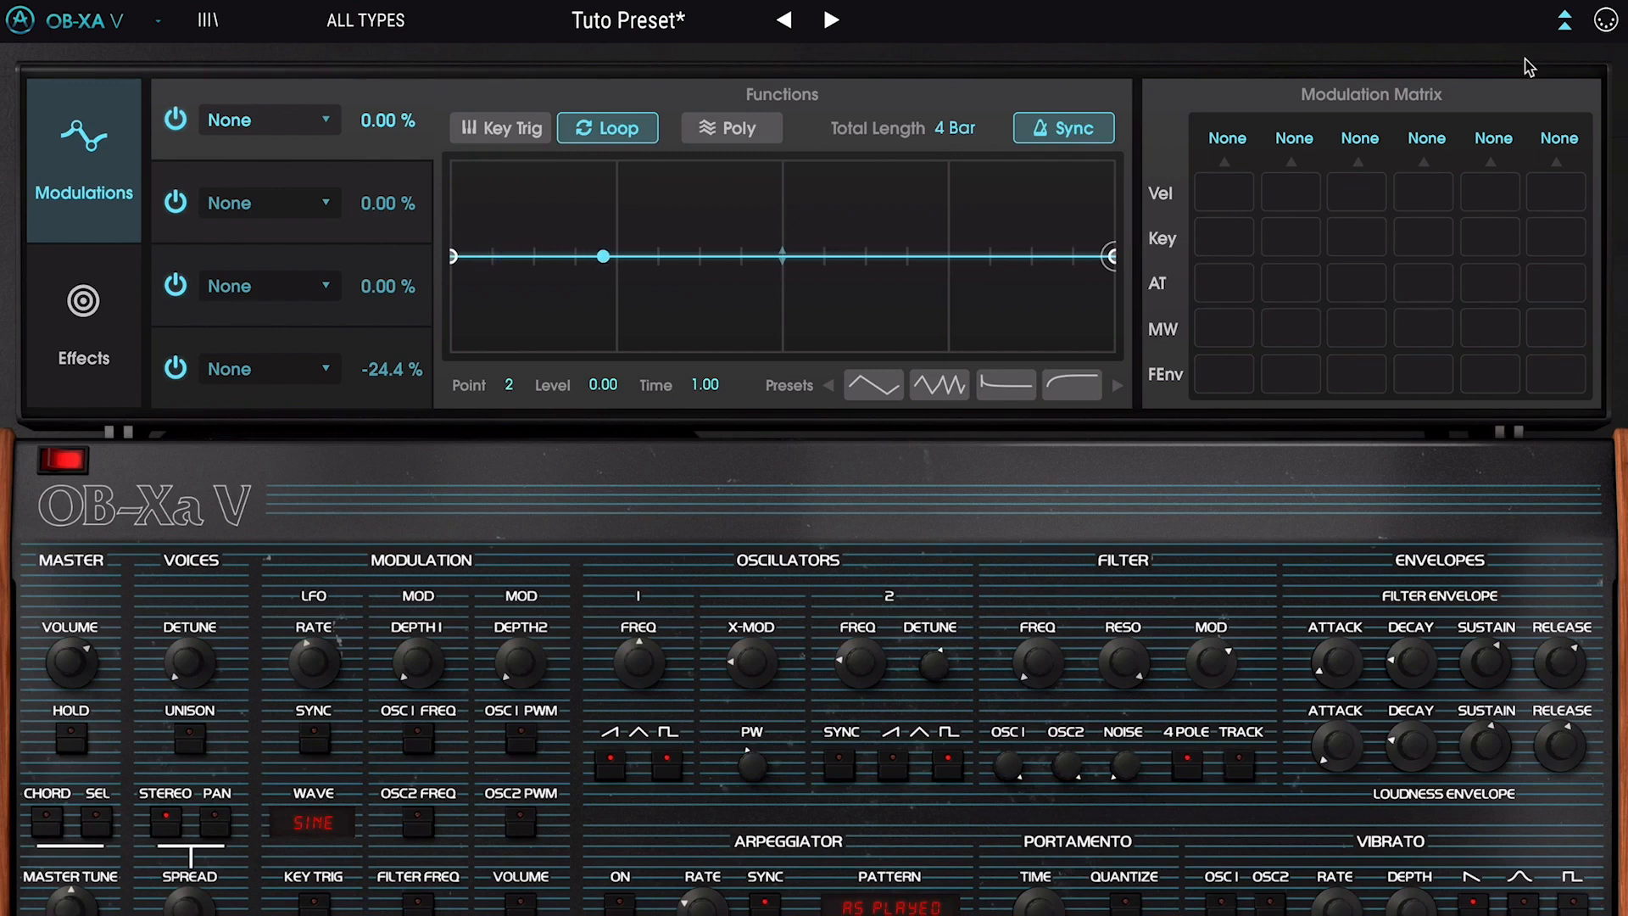
click(105, 278)
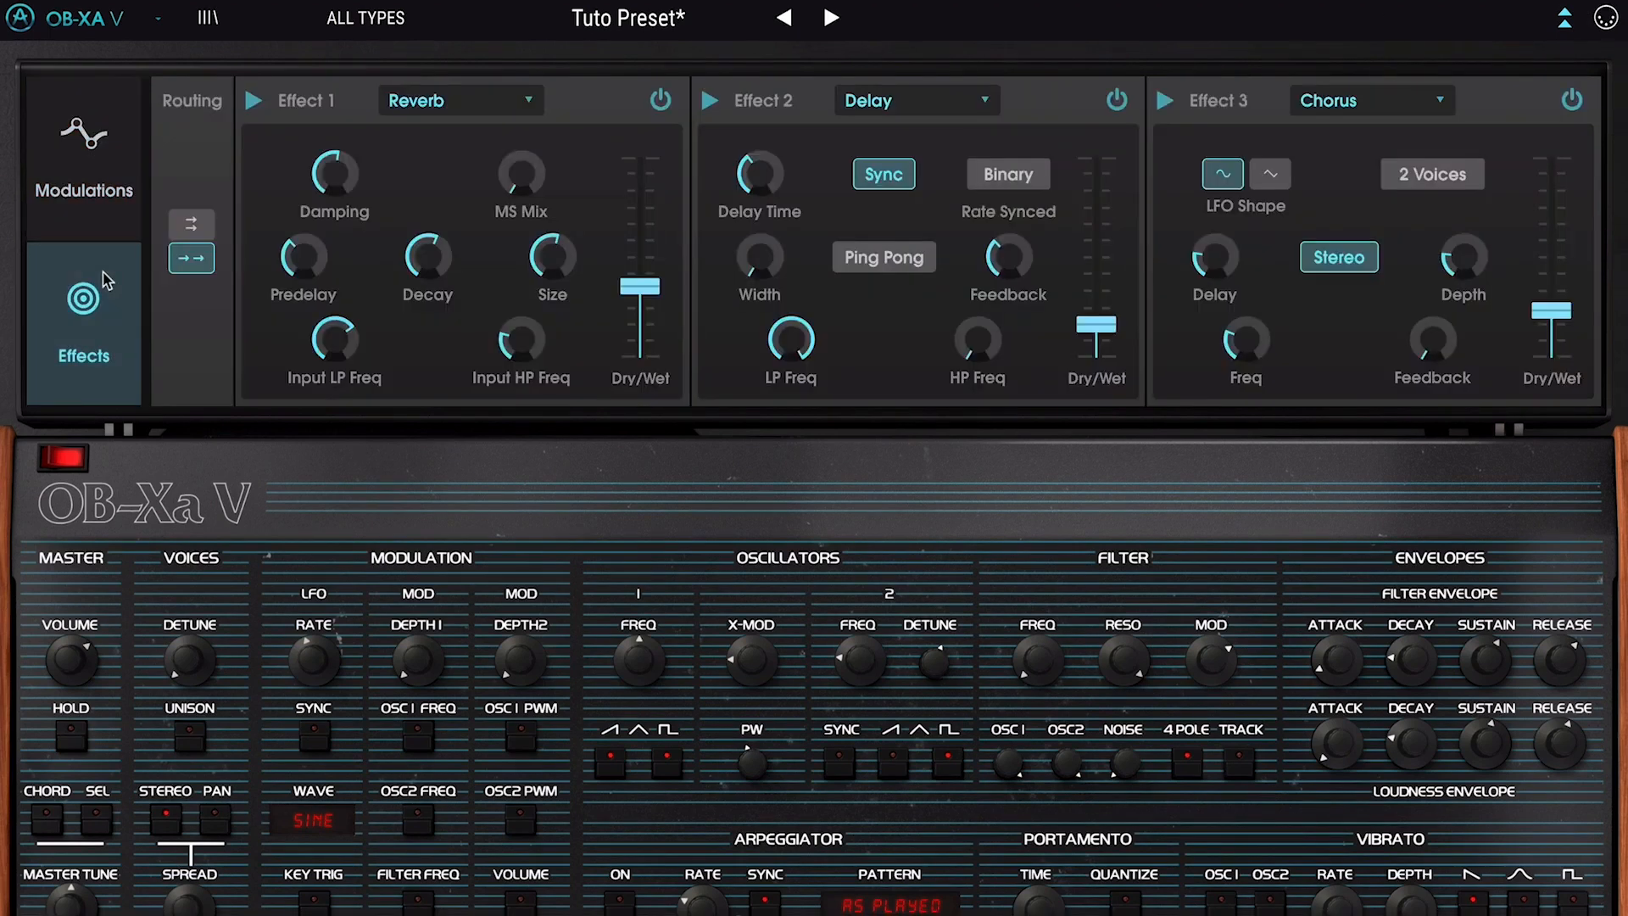
click(116, 230)
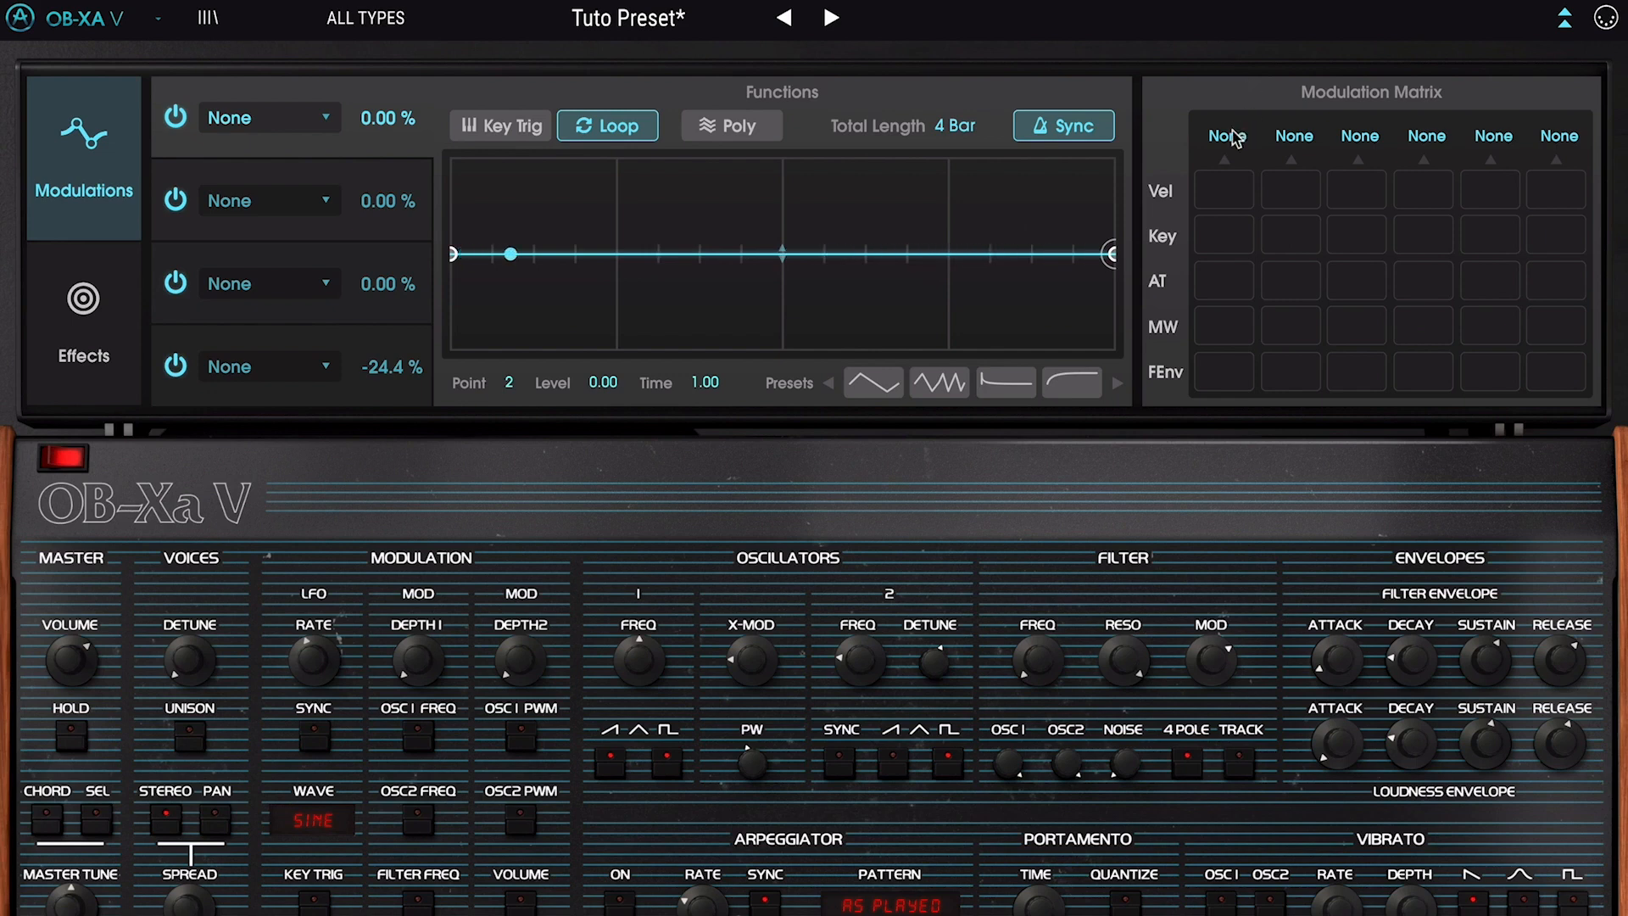
Assign Filter Freq as the first modulation matrix destination and raise its Velocity amount
click(1234, 137)
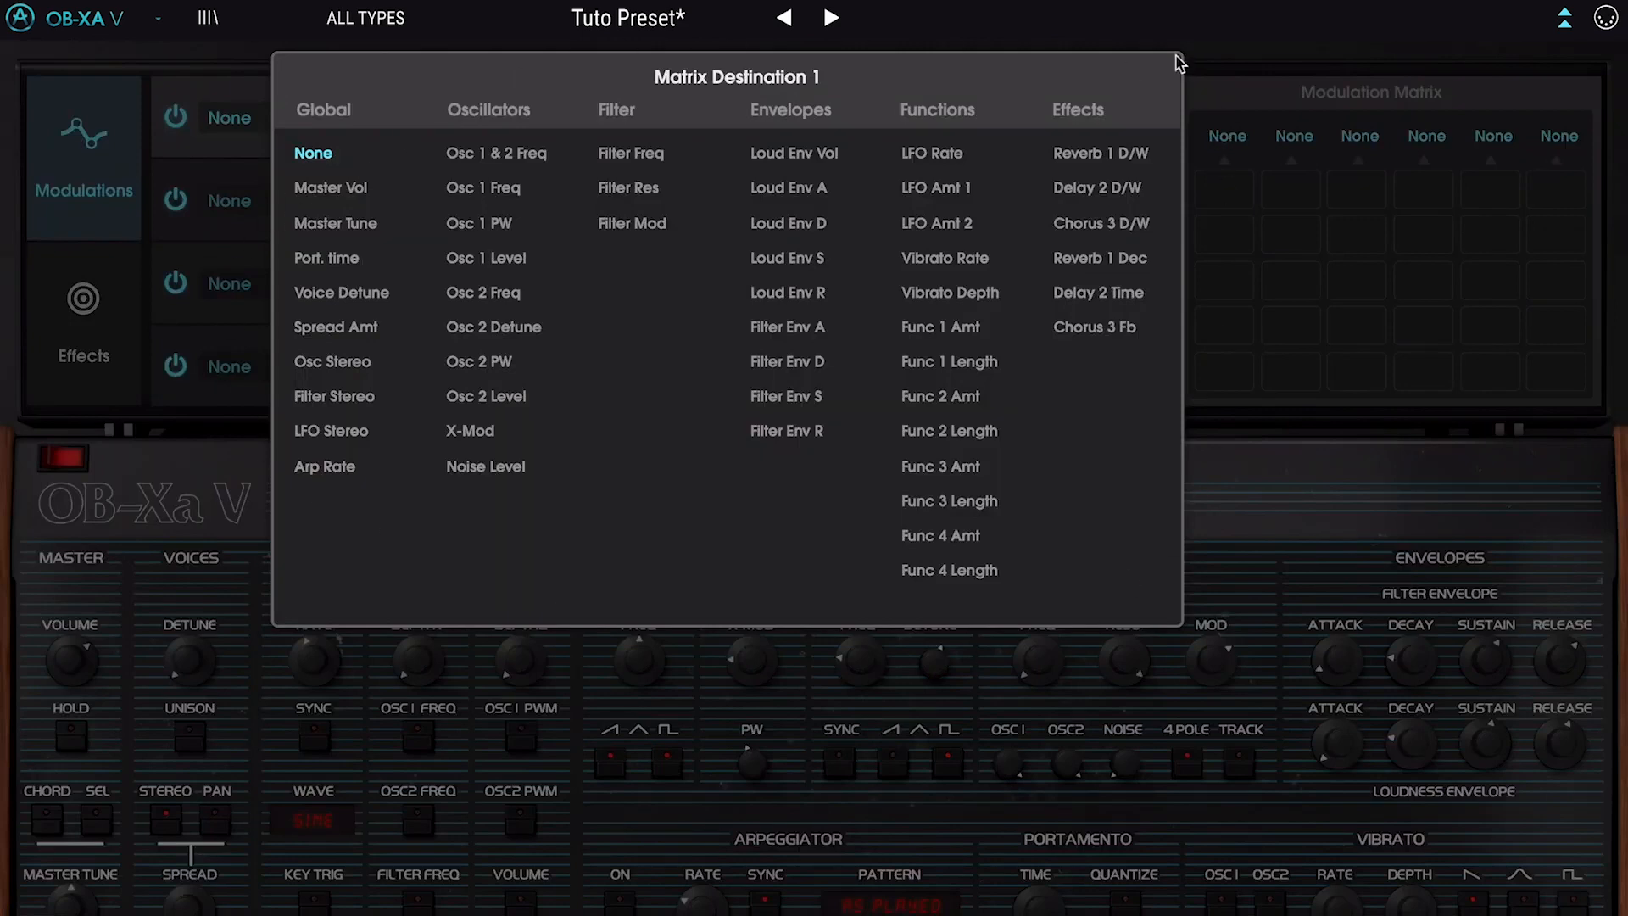
click(649, 155)
drag(1226, 190, 1226, 144)
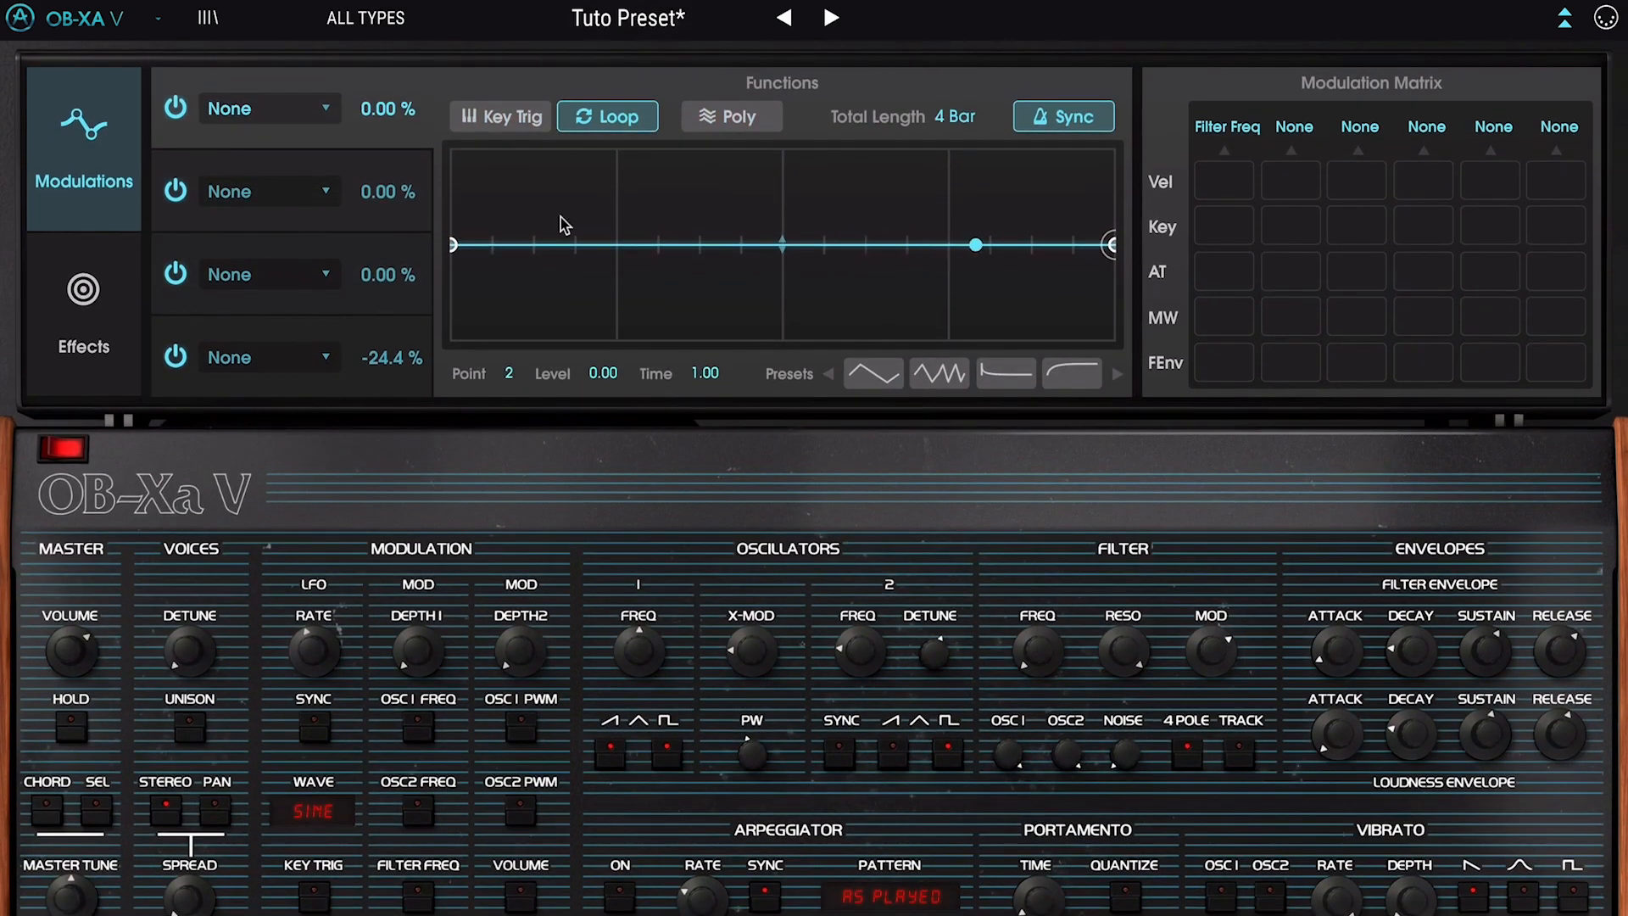
Shape Function 1 with a raised peak midway through its length and a third point at level -1.00 and time 0.750
drag(783, 244, 783, 164)
click(928, 198)
drag(928, 198, 949, 324)
Assign Function 1 to Osc 1 Freq with an amount of 59.2%
click(291, 117)
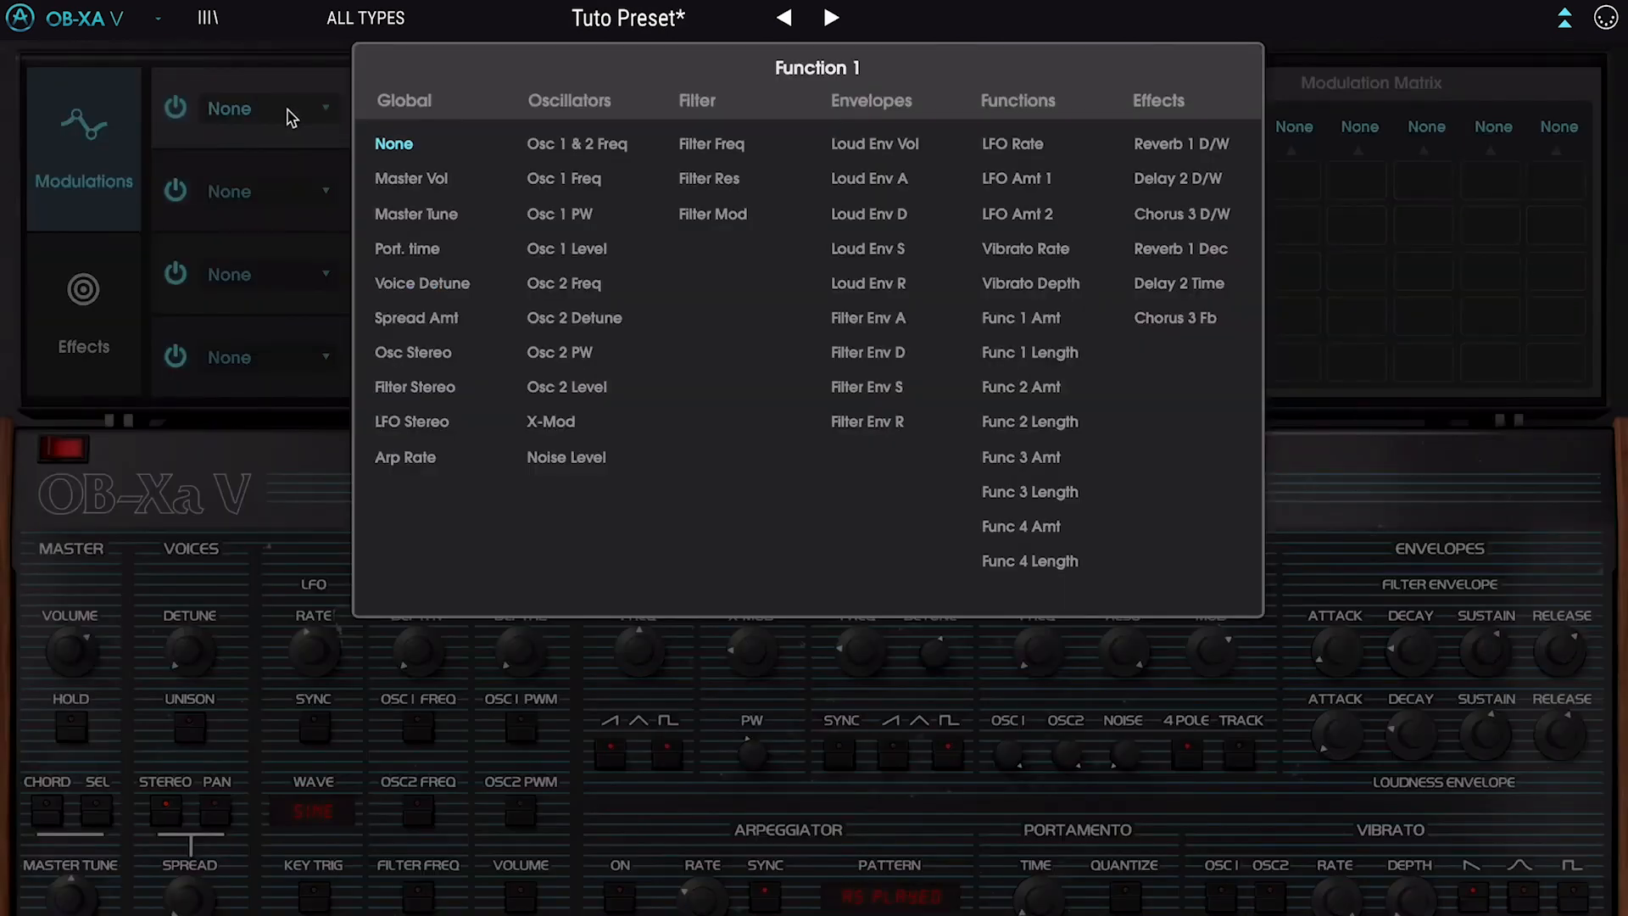
click(551, 179)
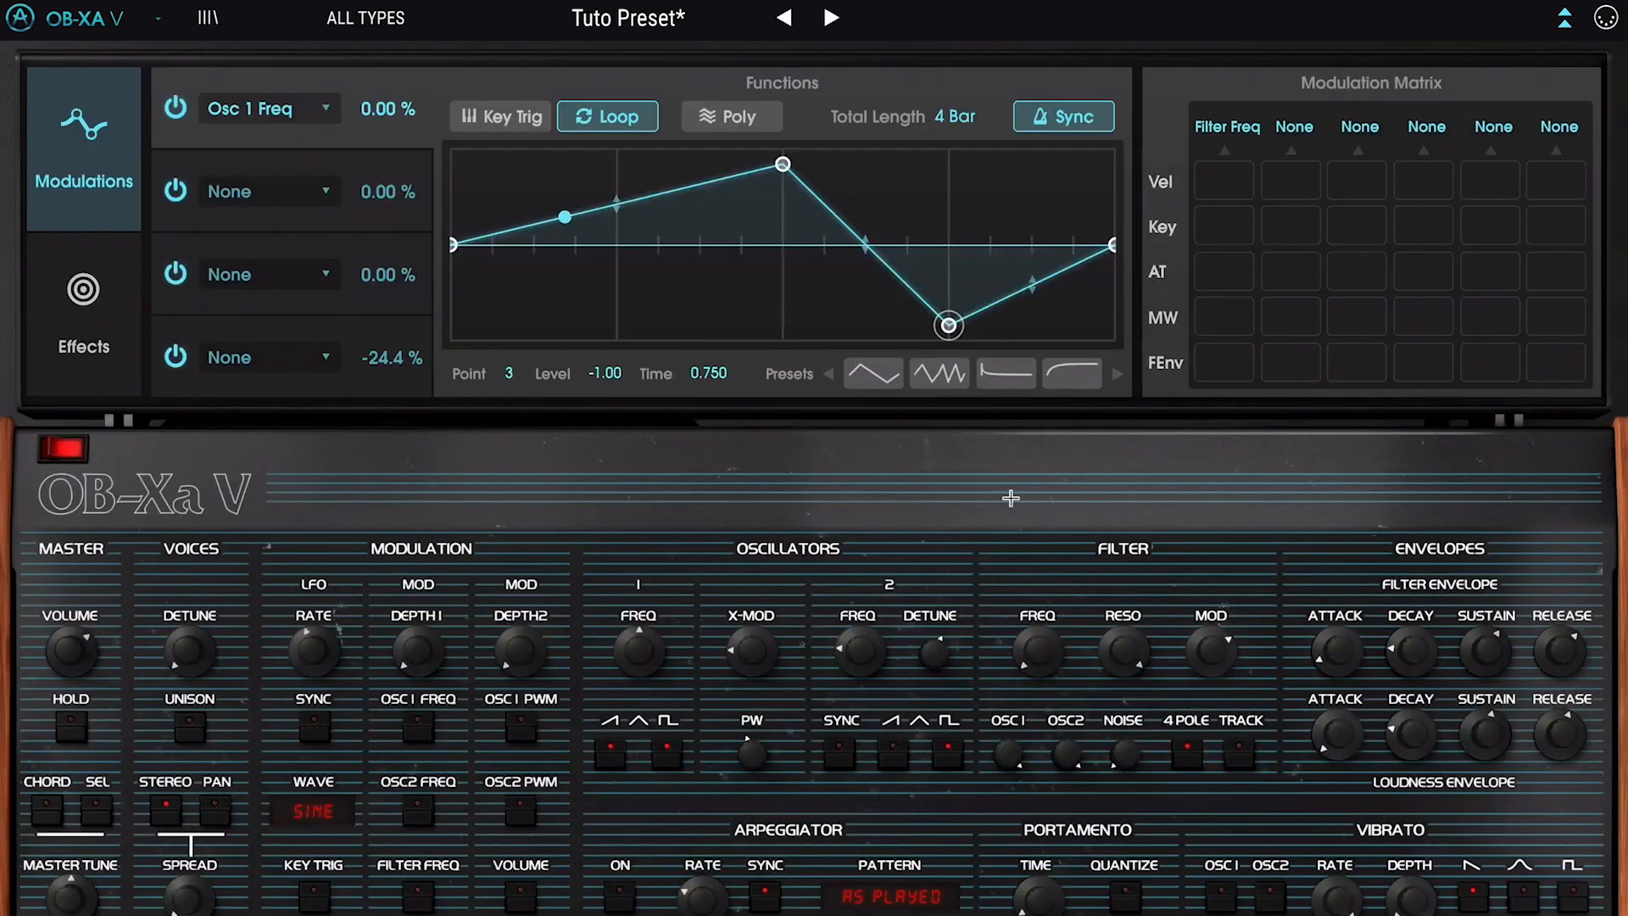
mouse_move(414, 107)
mouse_down()
mouse_move(411, 84)
mouse_move(411, 102)
mouse_up()
click(320, 114)
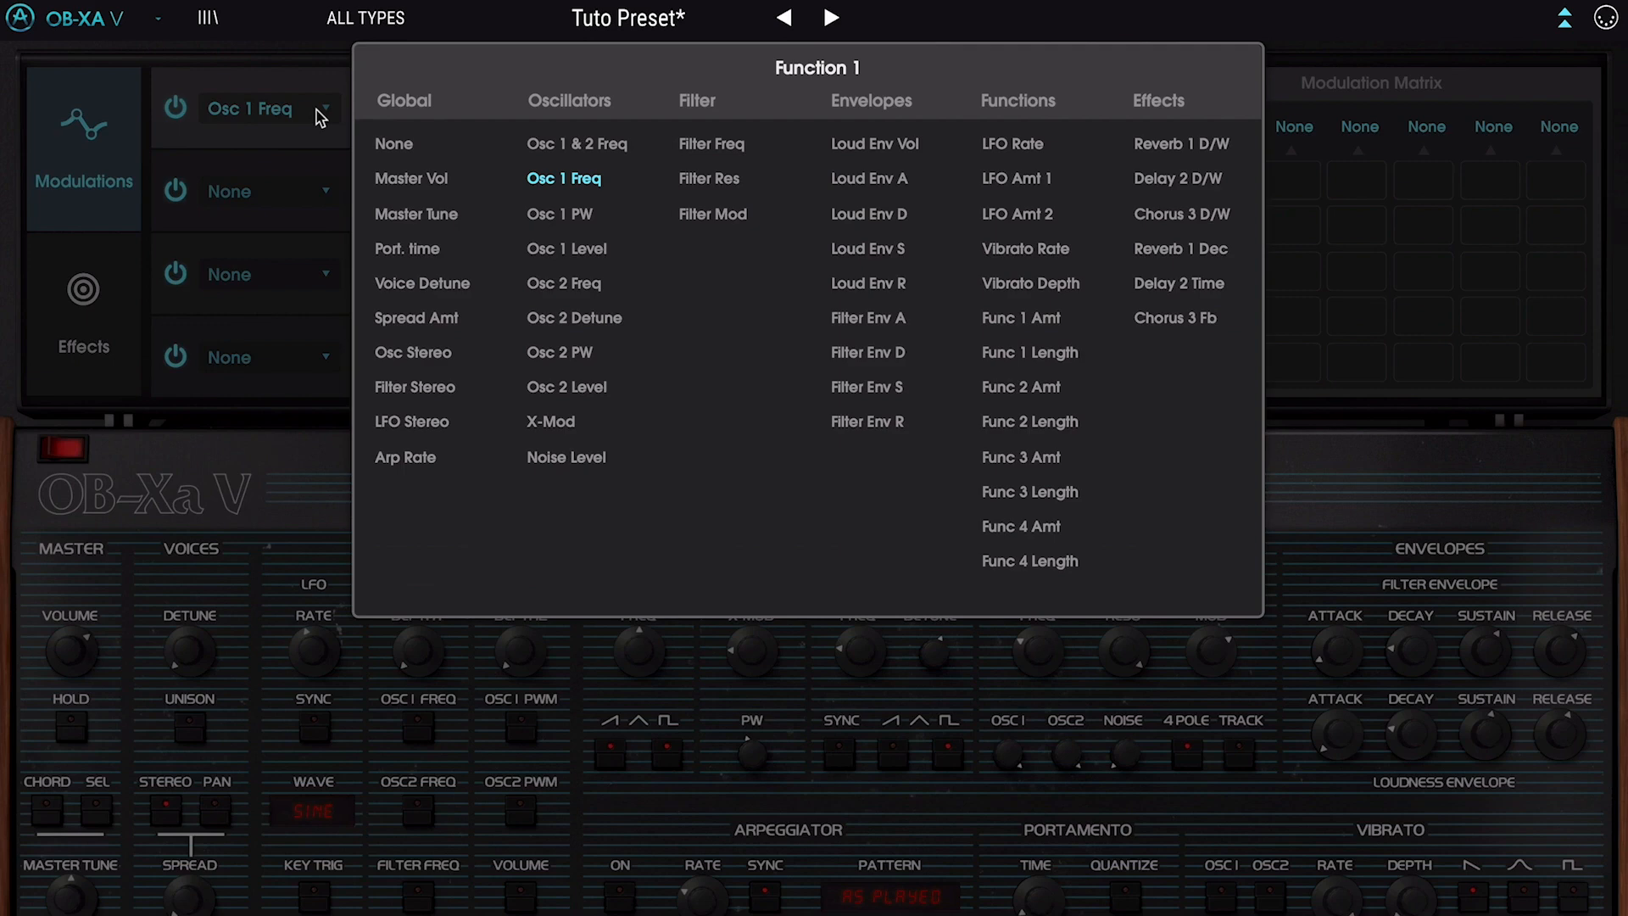
click(319, 114)
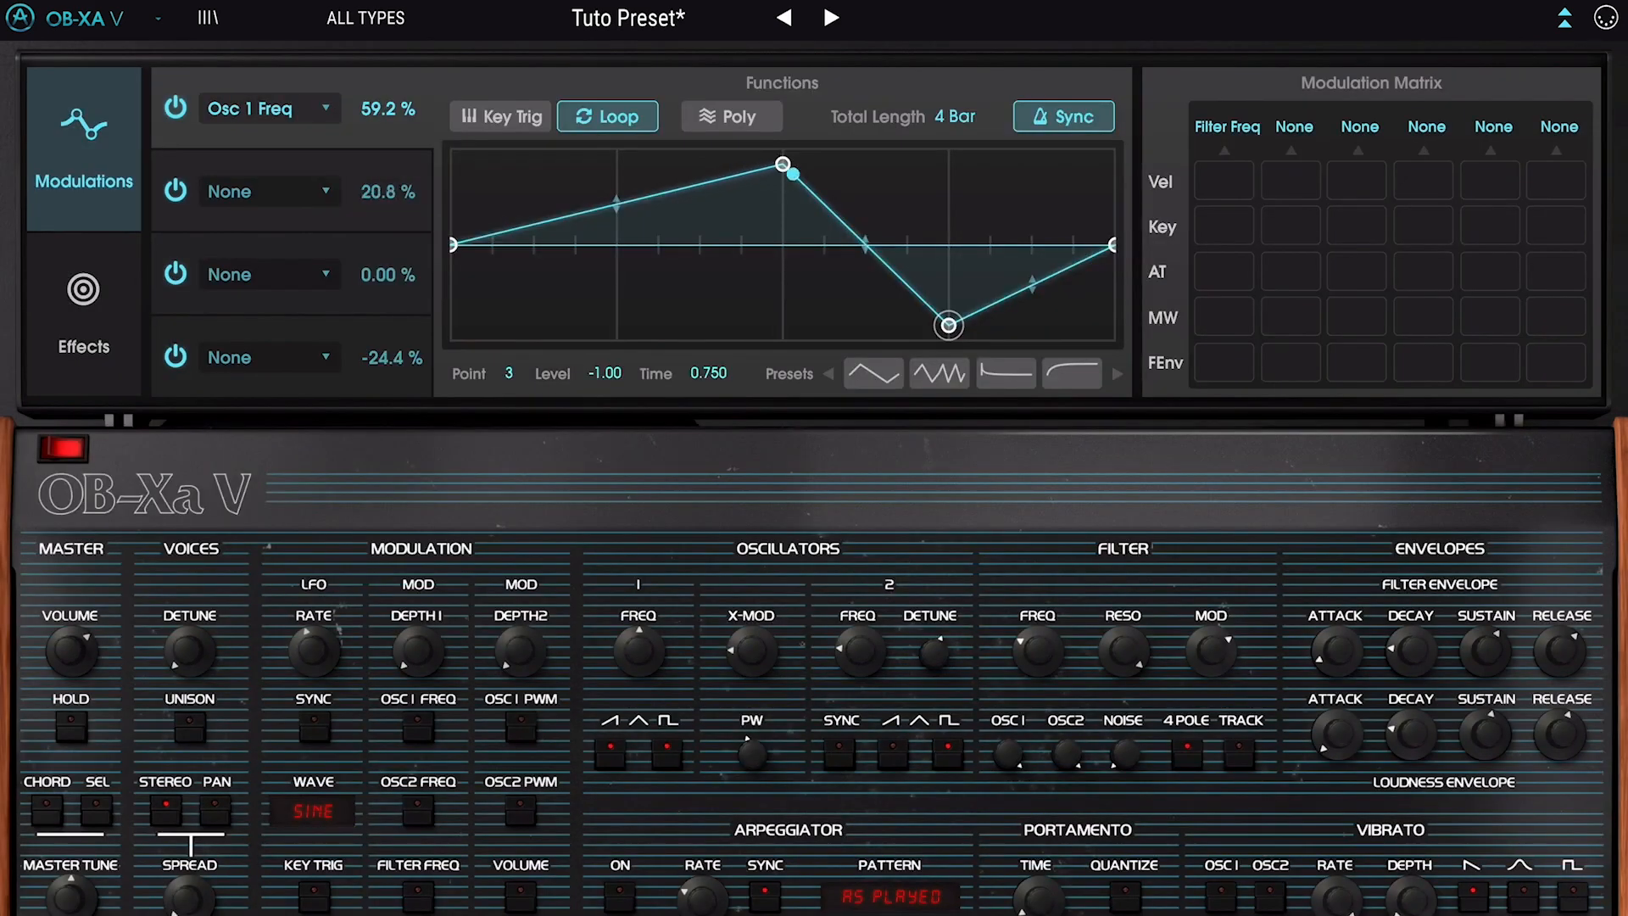
Reset the amounts of Functions 2 and 4 to 0.00%
drag(390, 195, 390, 210)
double_click(390, 195)
double_click(401, 349)
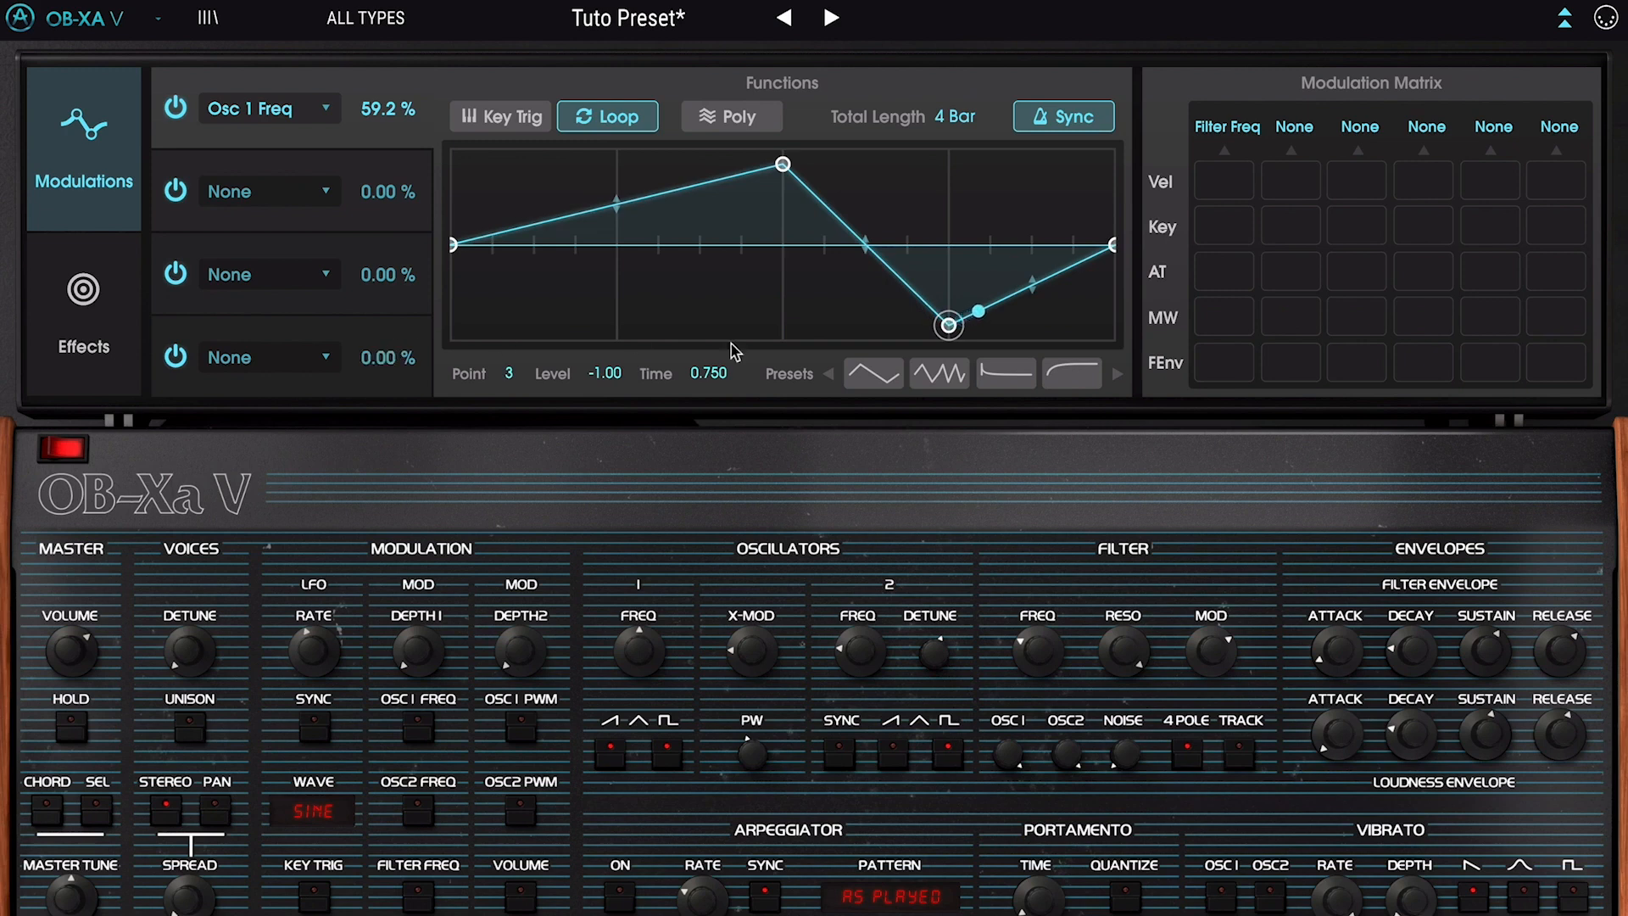
Browse the function presets, load a shape with four square pulses into Function 1, and adjust its Total Length
click(1117, 375)
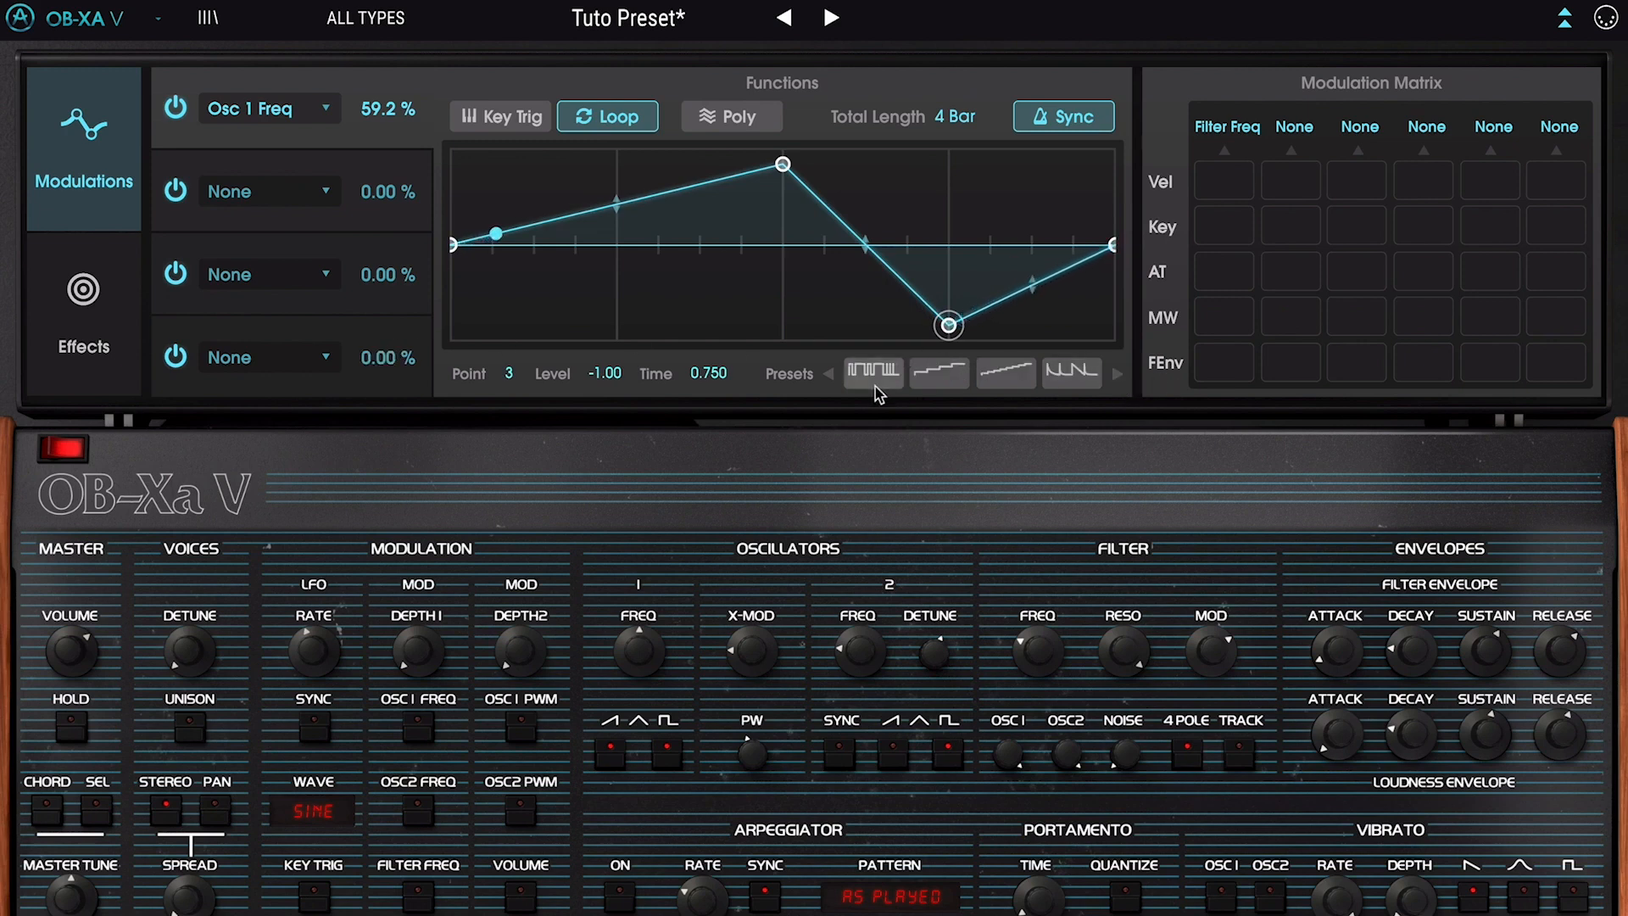
click(1007, 373)
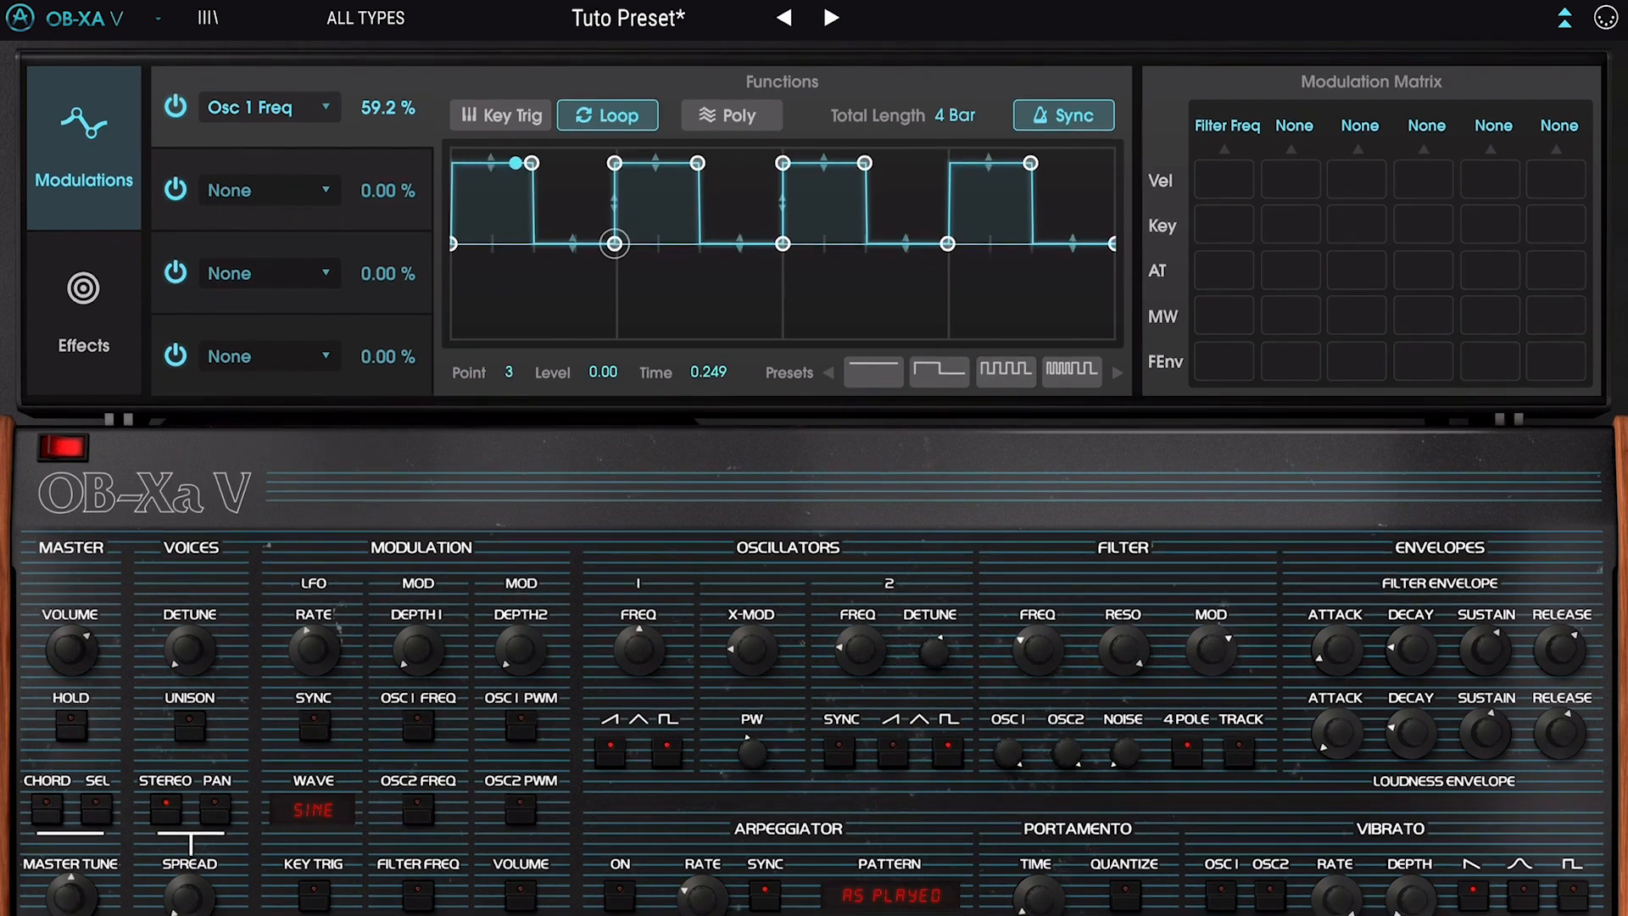
drag(957, 116, 965, 119)
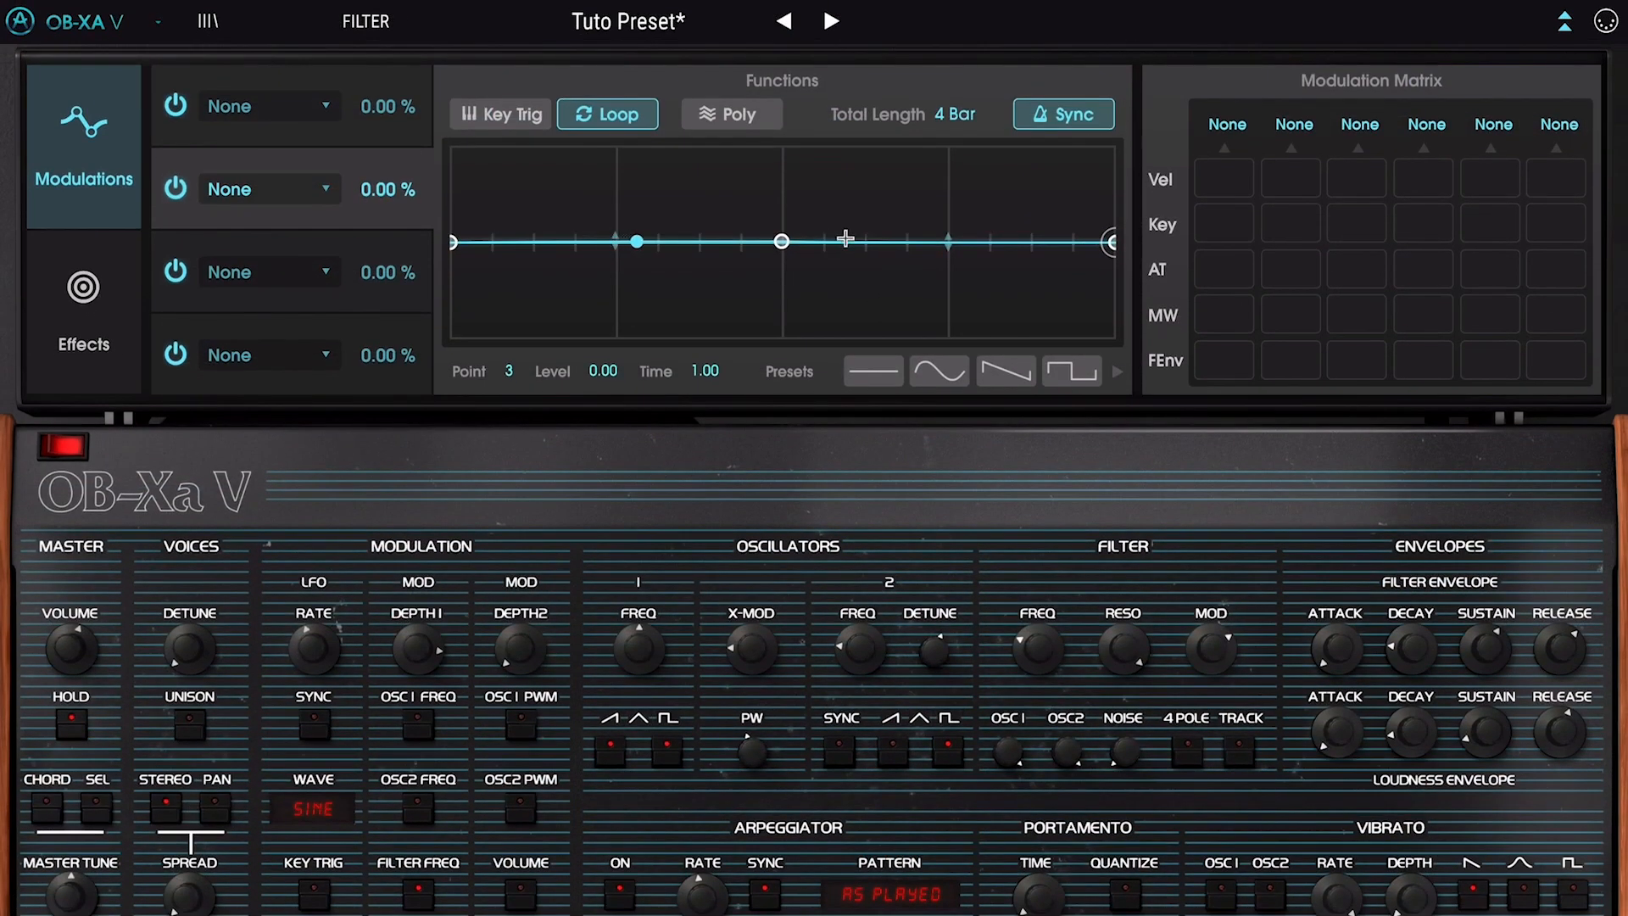
Shape Function 2 with a point at level 1.00 and time 0.750 and a curved rise, and assign it to Arp Rate with an adjusted amount
drag(844, 241, 948, 160)
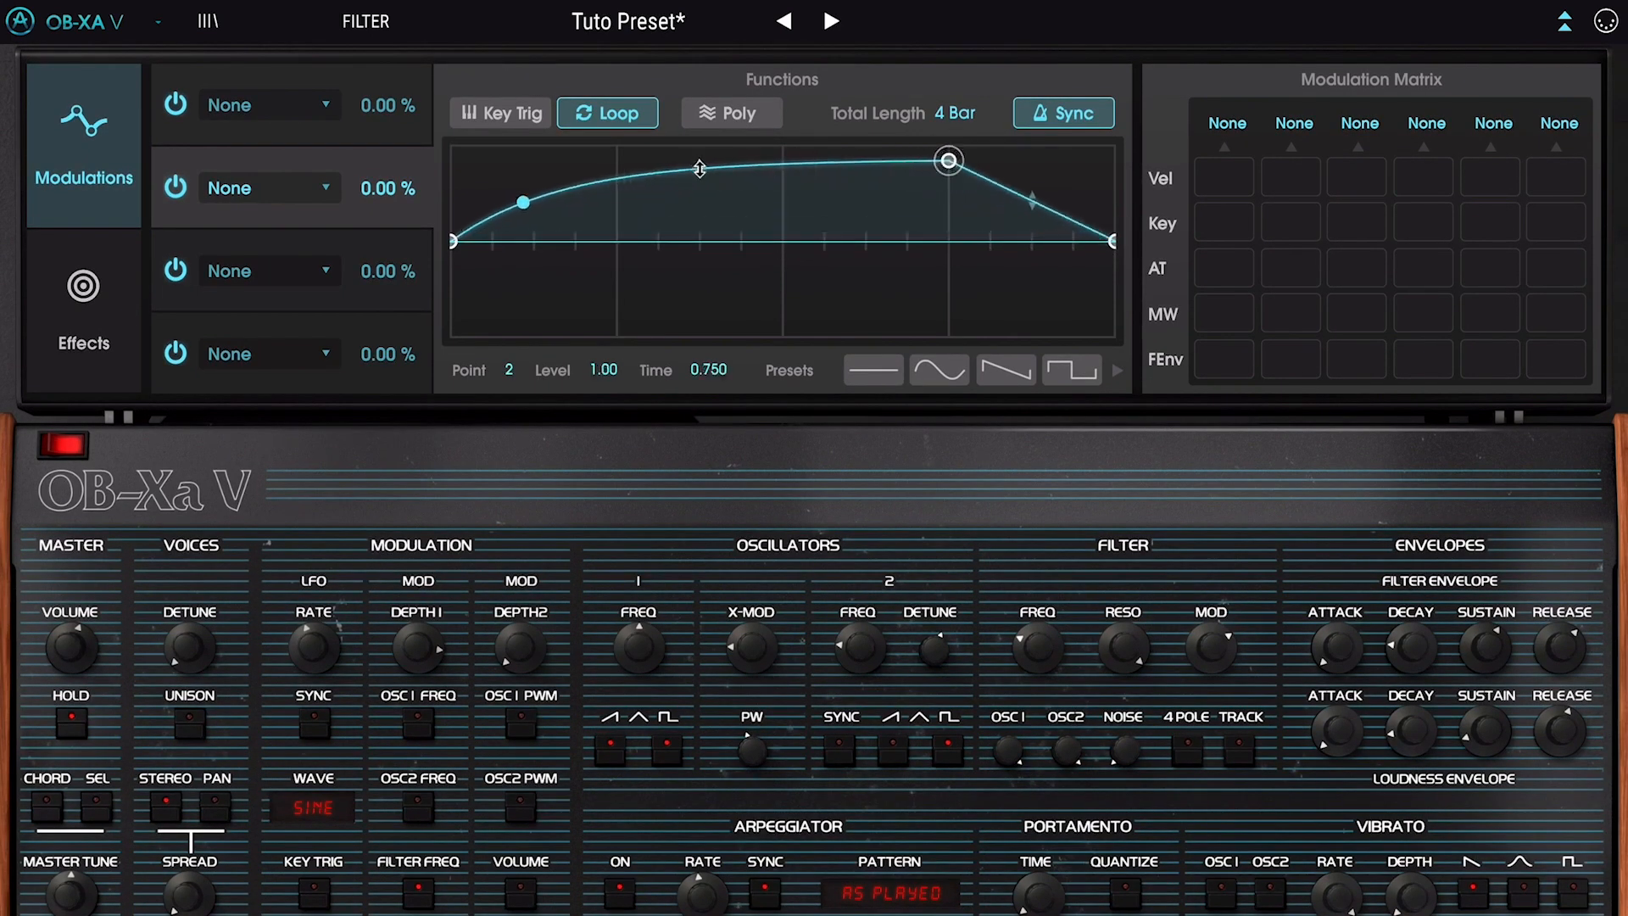
drag(699, 168, 700, 197)
click(265, 195)
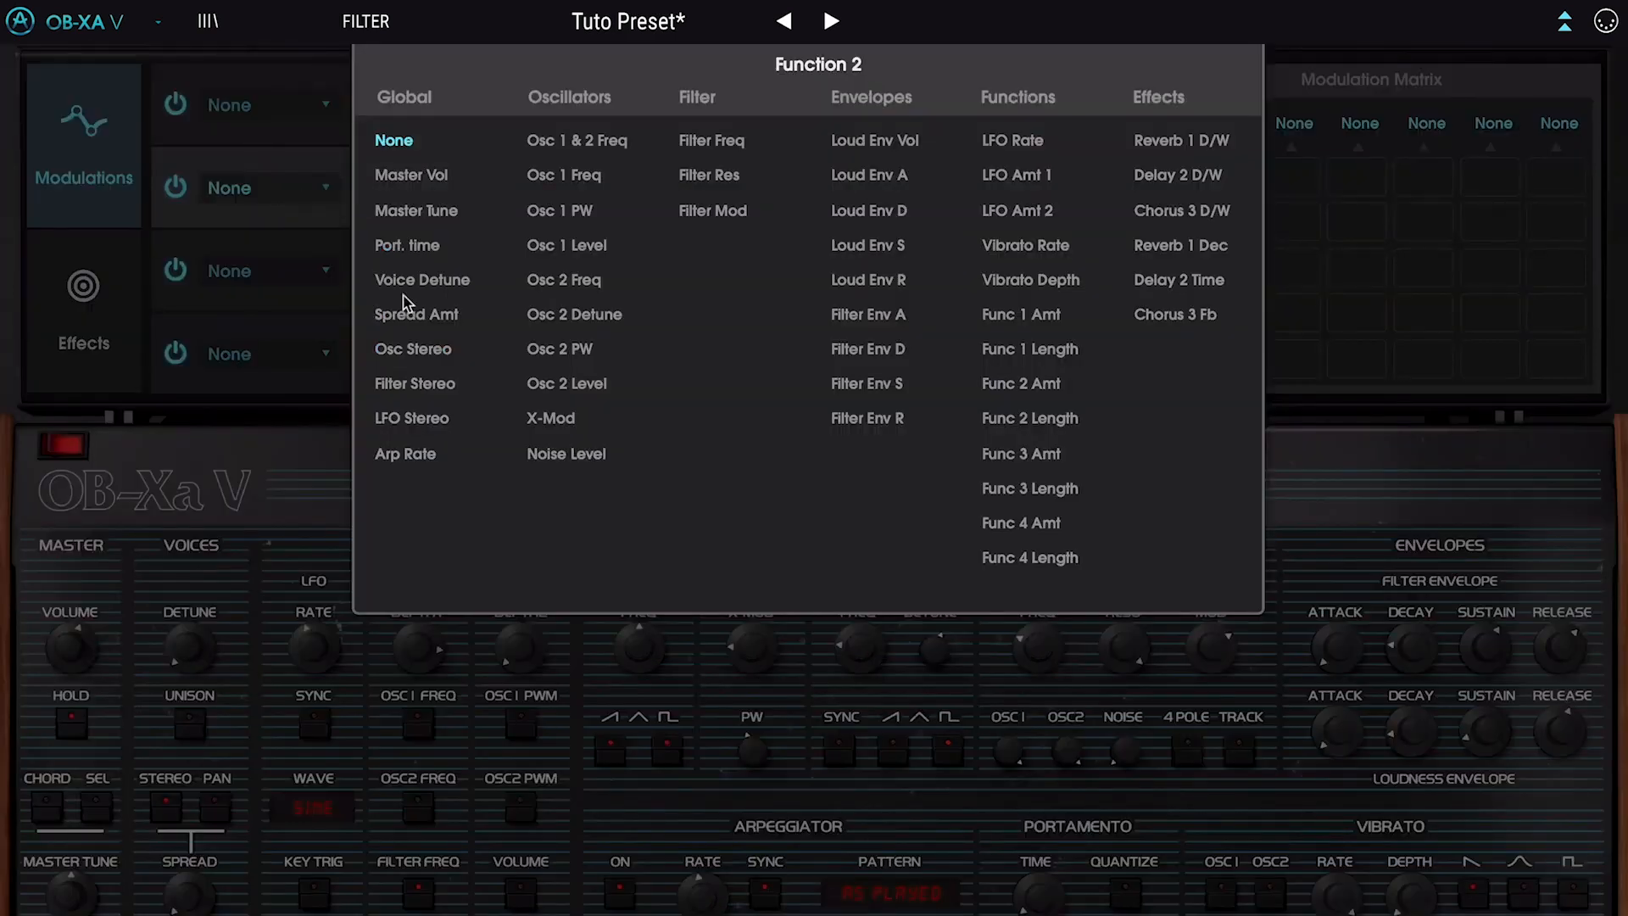
click(421, 456)
drag(417, 194, 417, 175)
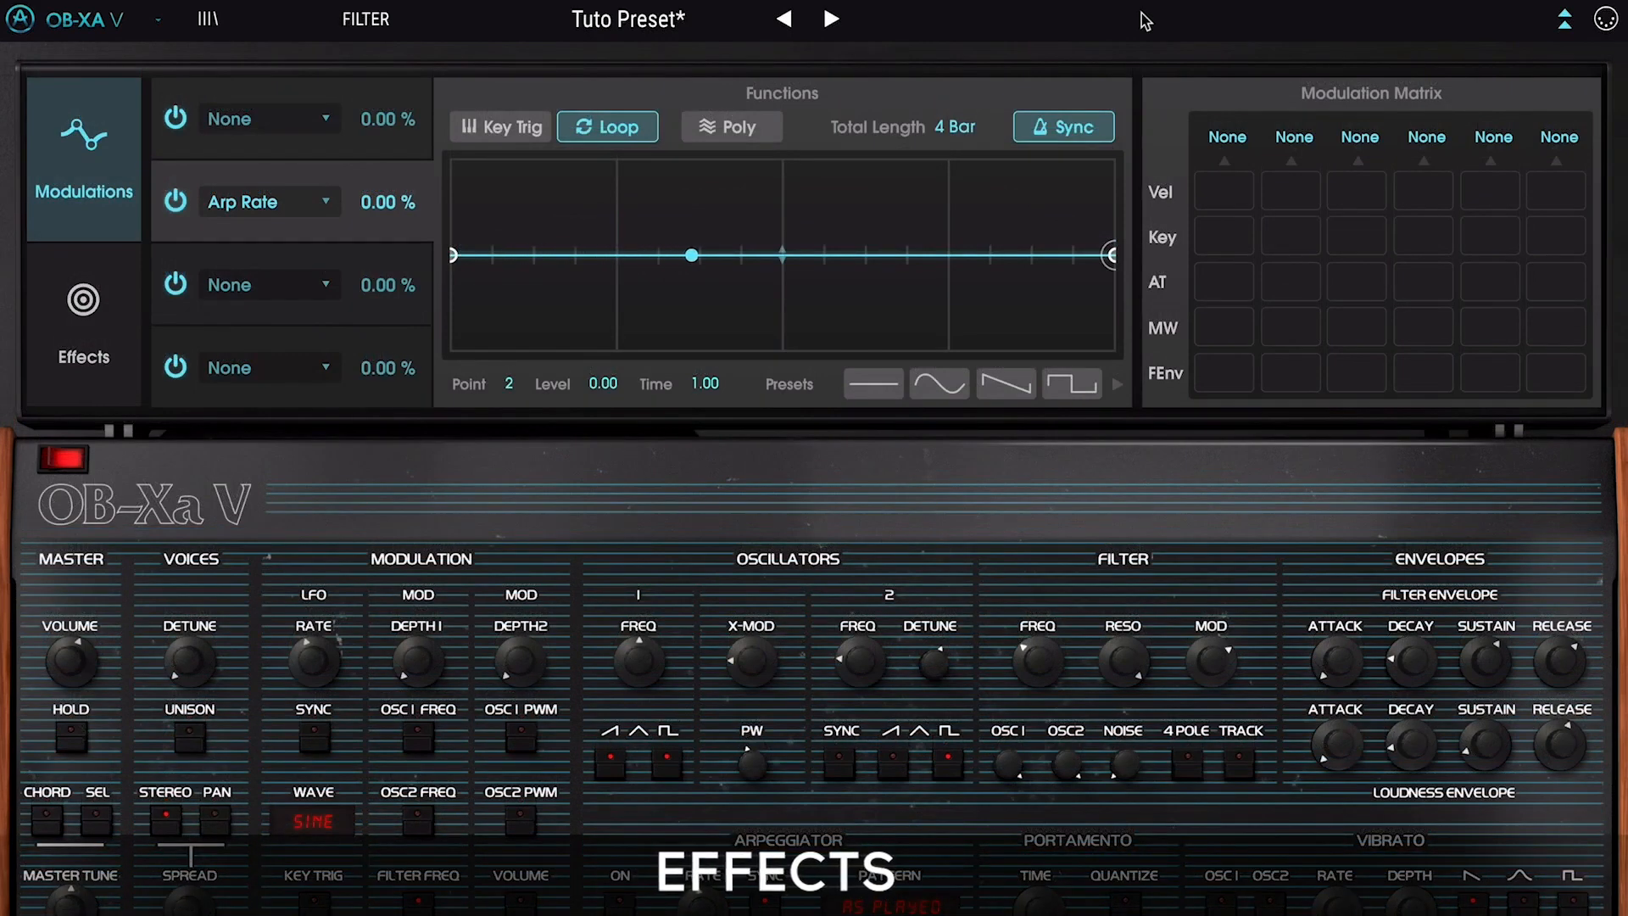
Open the Effects page and examine the effect types available for the three effect slots
click(113, 301)
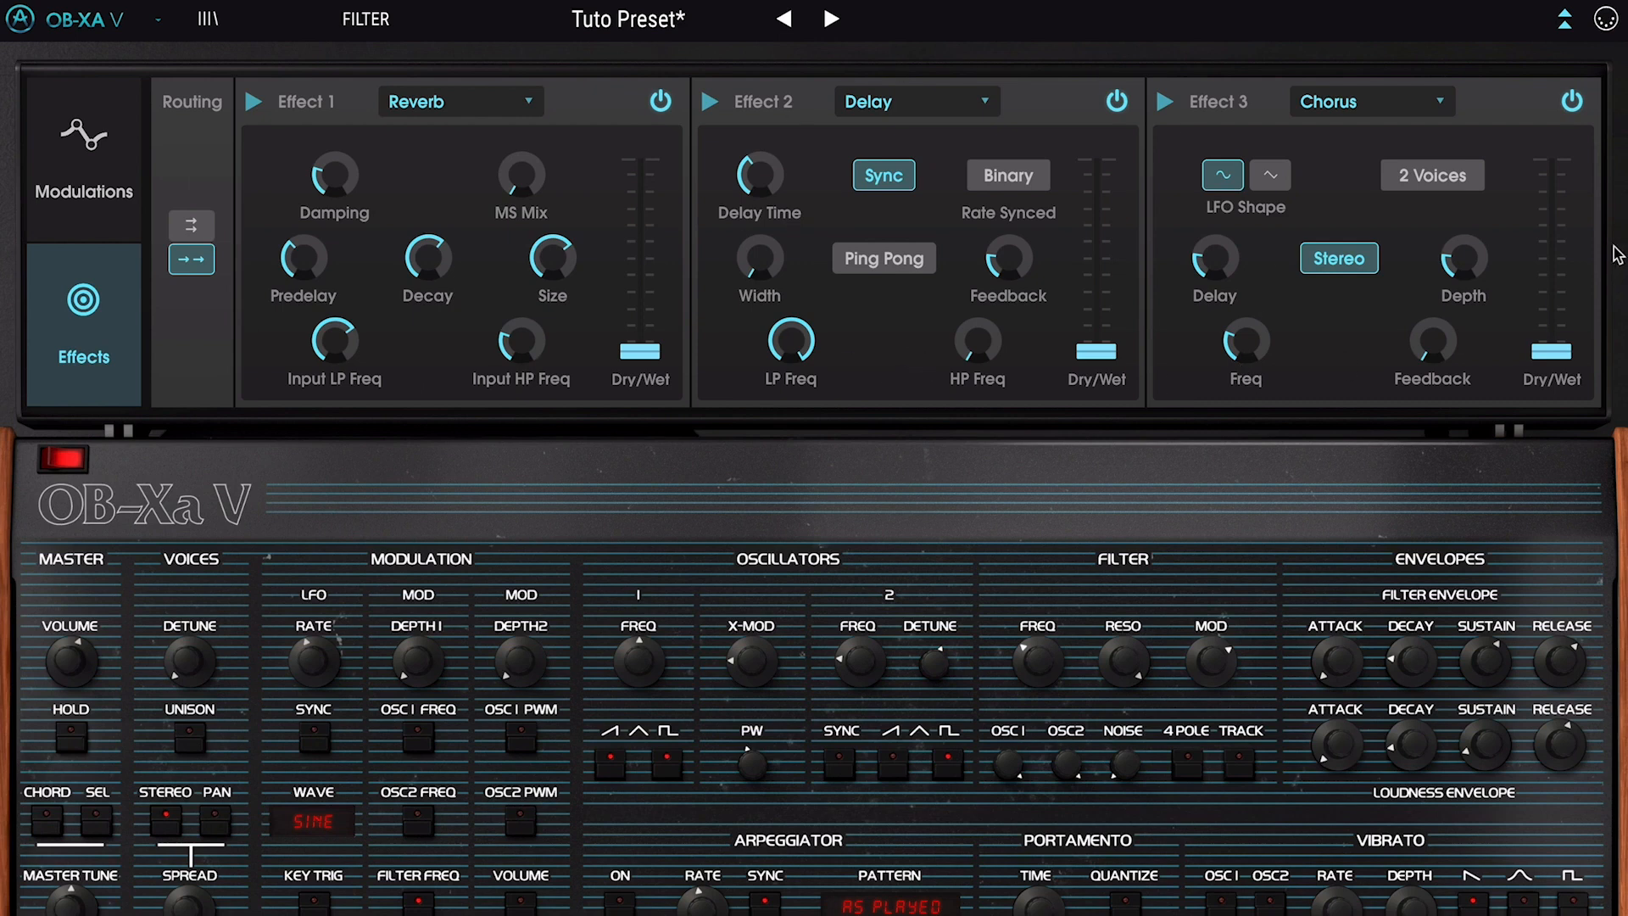
click(509, 102)
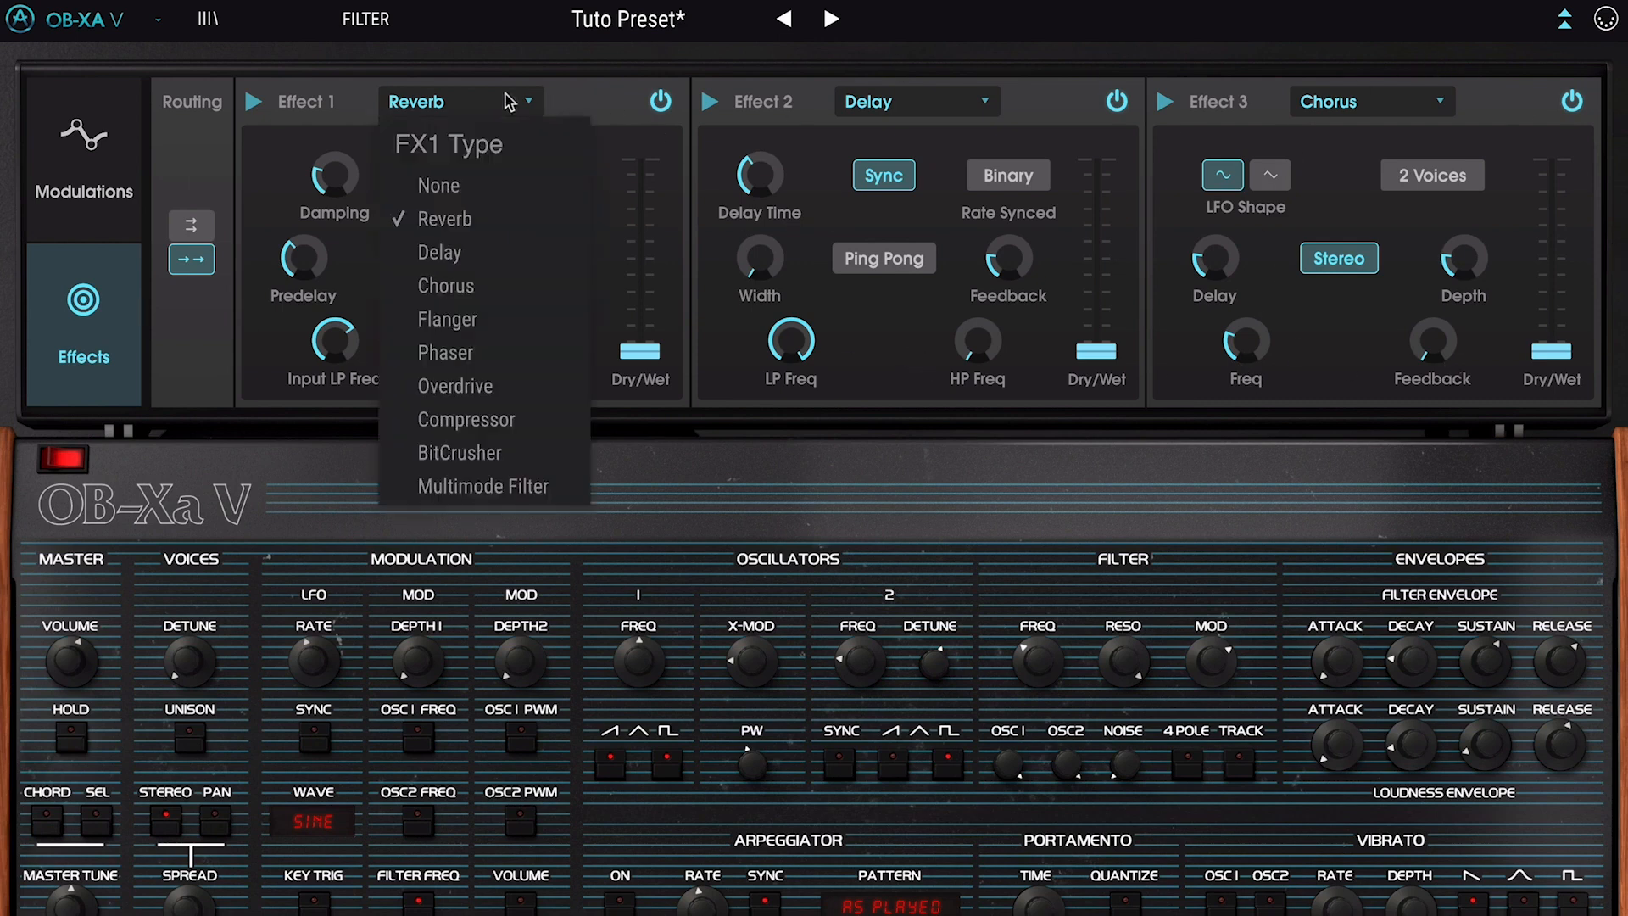
click(525, 103)
click(958, 111)
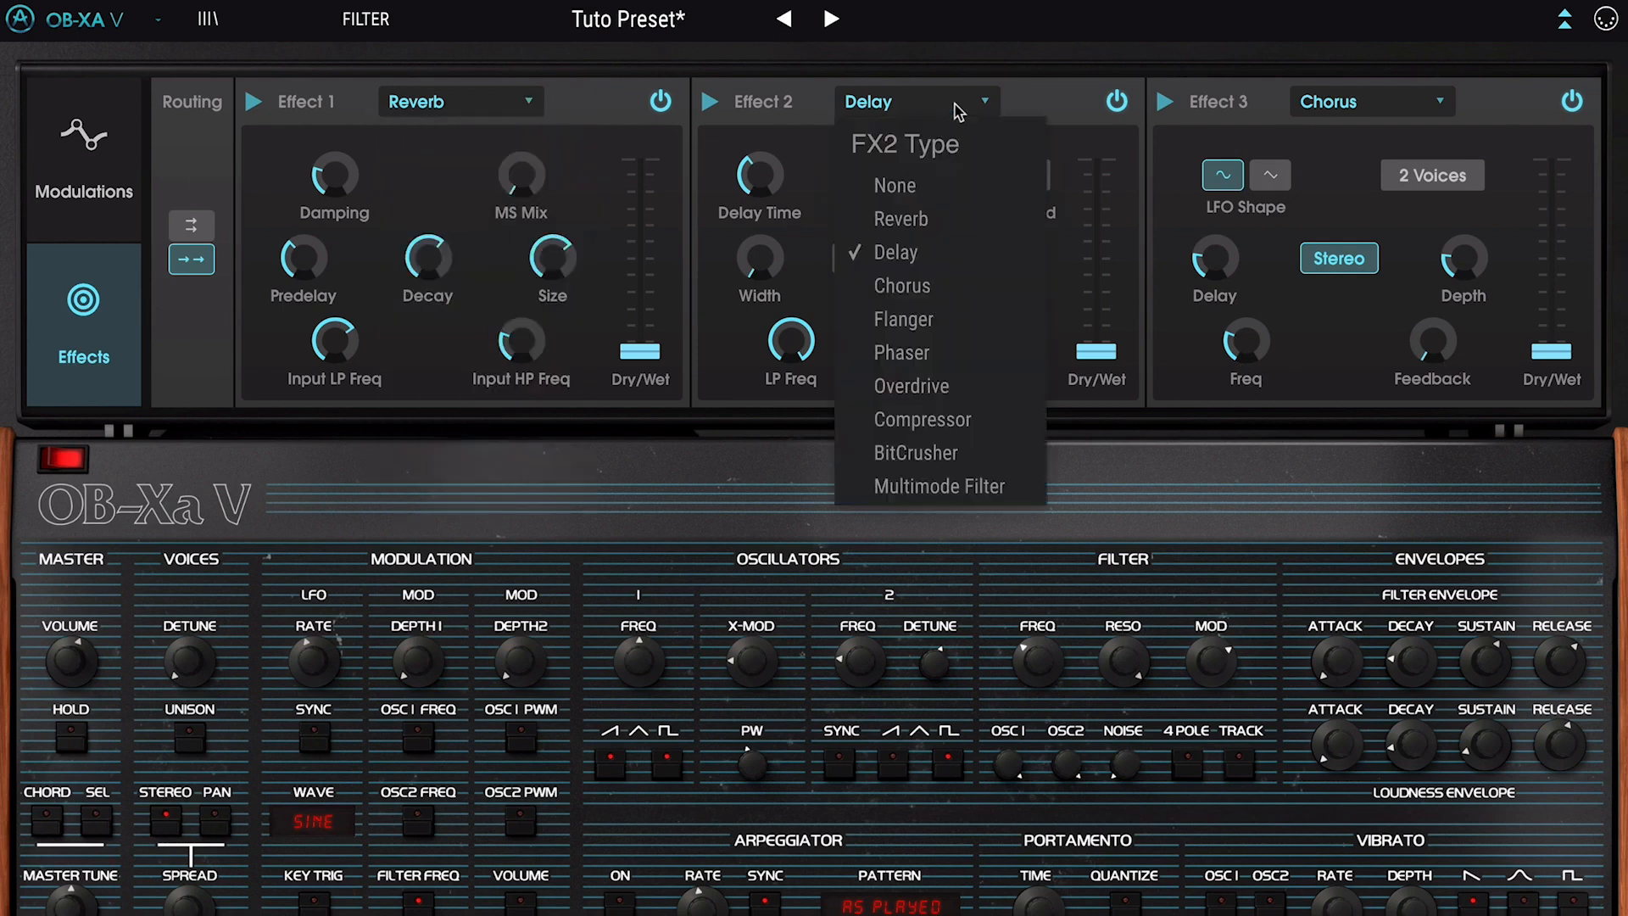
click(1024, 108)
click(1425, 110)
click(1433, 106)
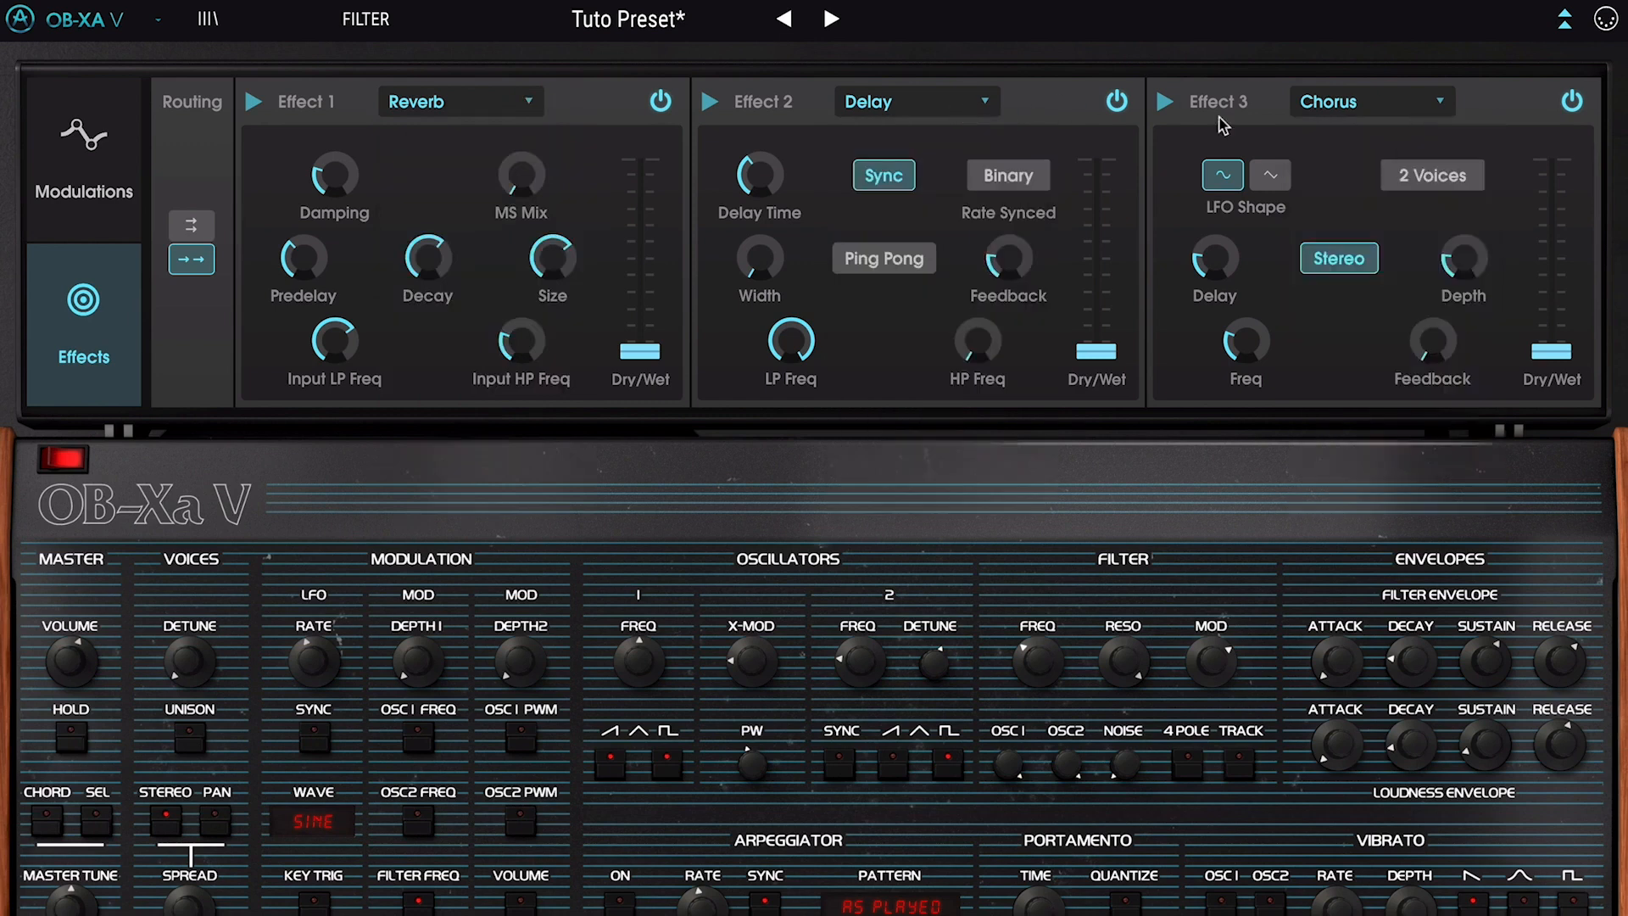
Switch the effects routing to parallel, back to serial, and to parallel again
click(176, 225)
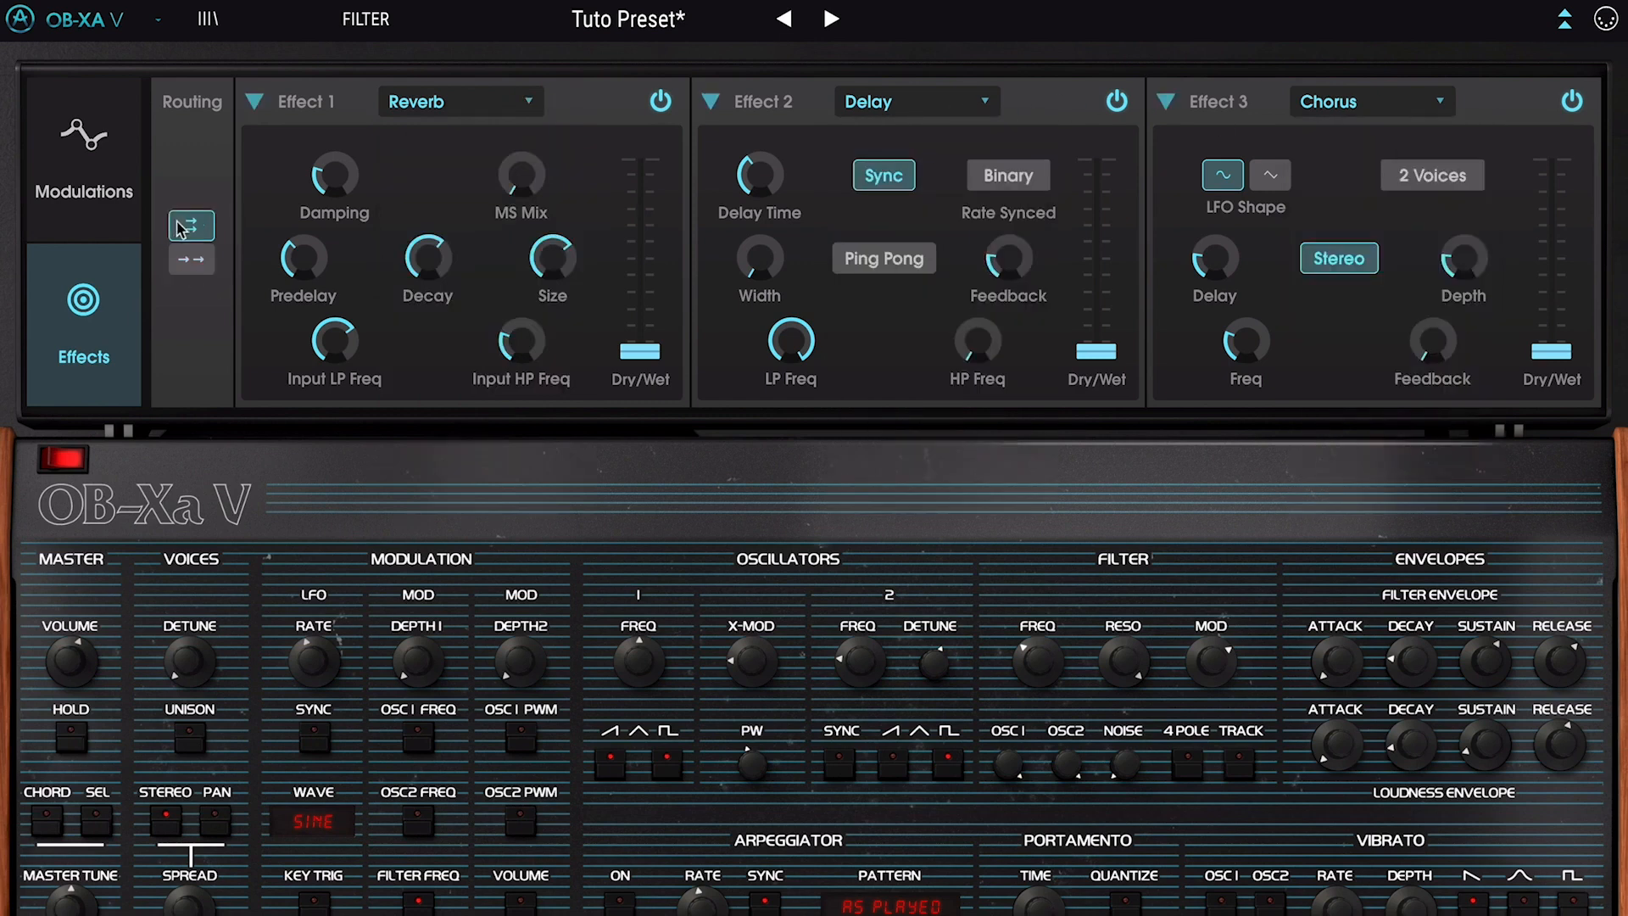
click(185, 253)
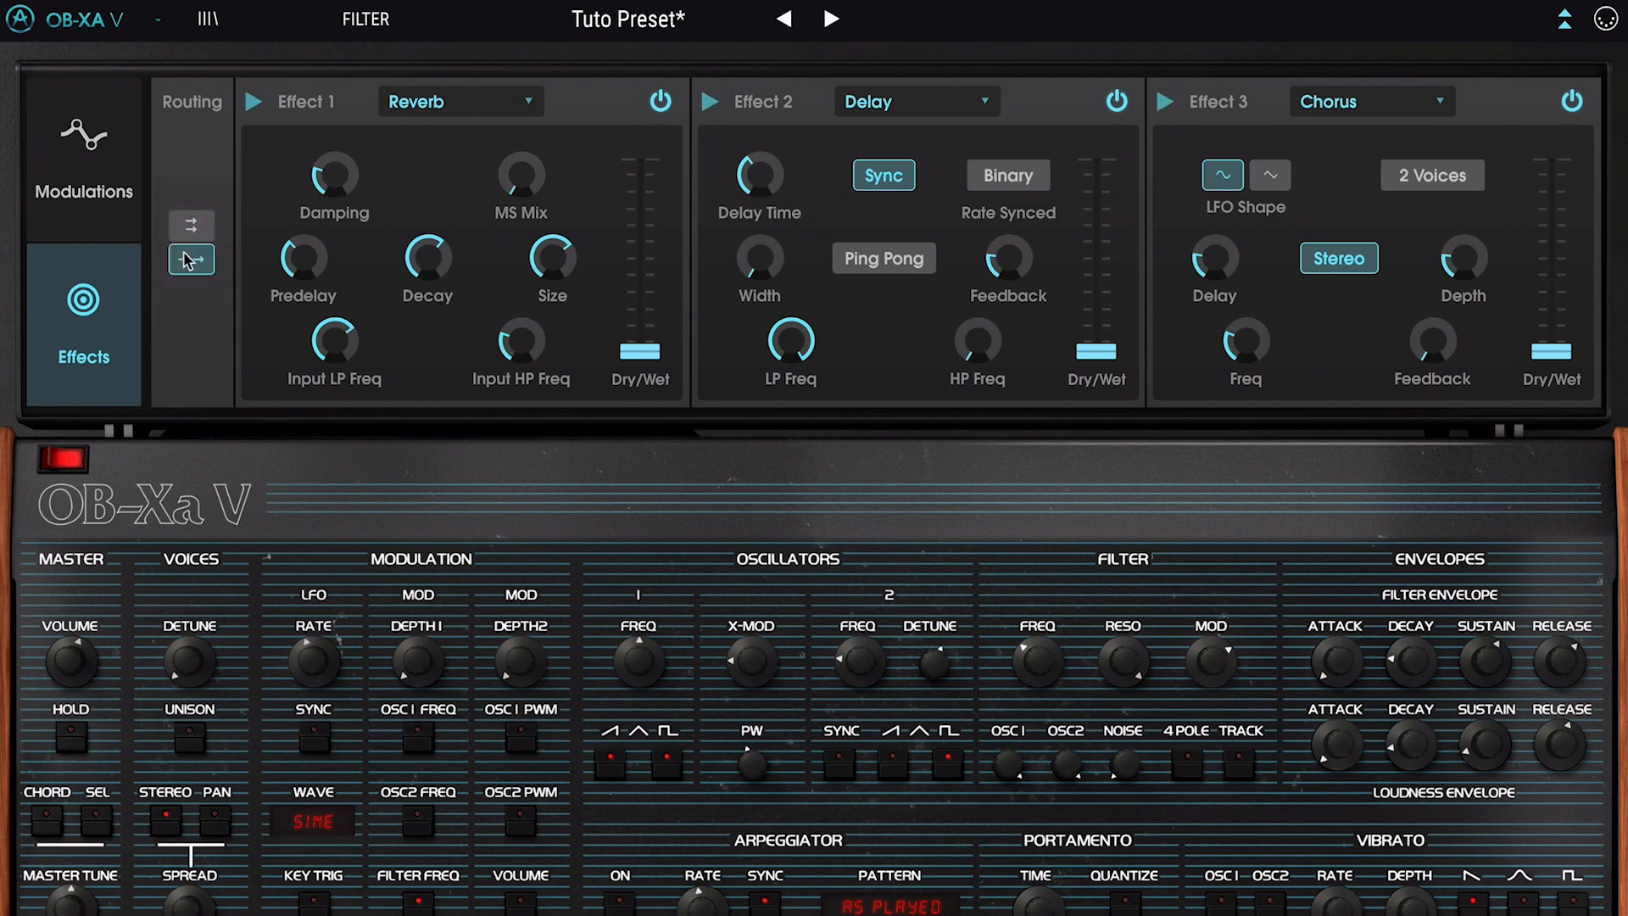
click(188, 233)
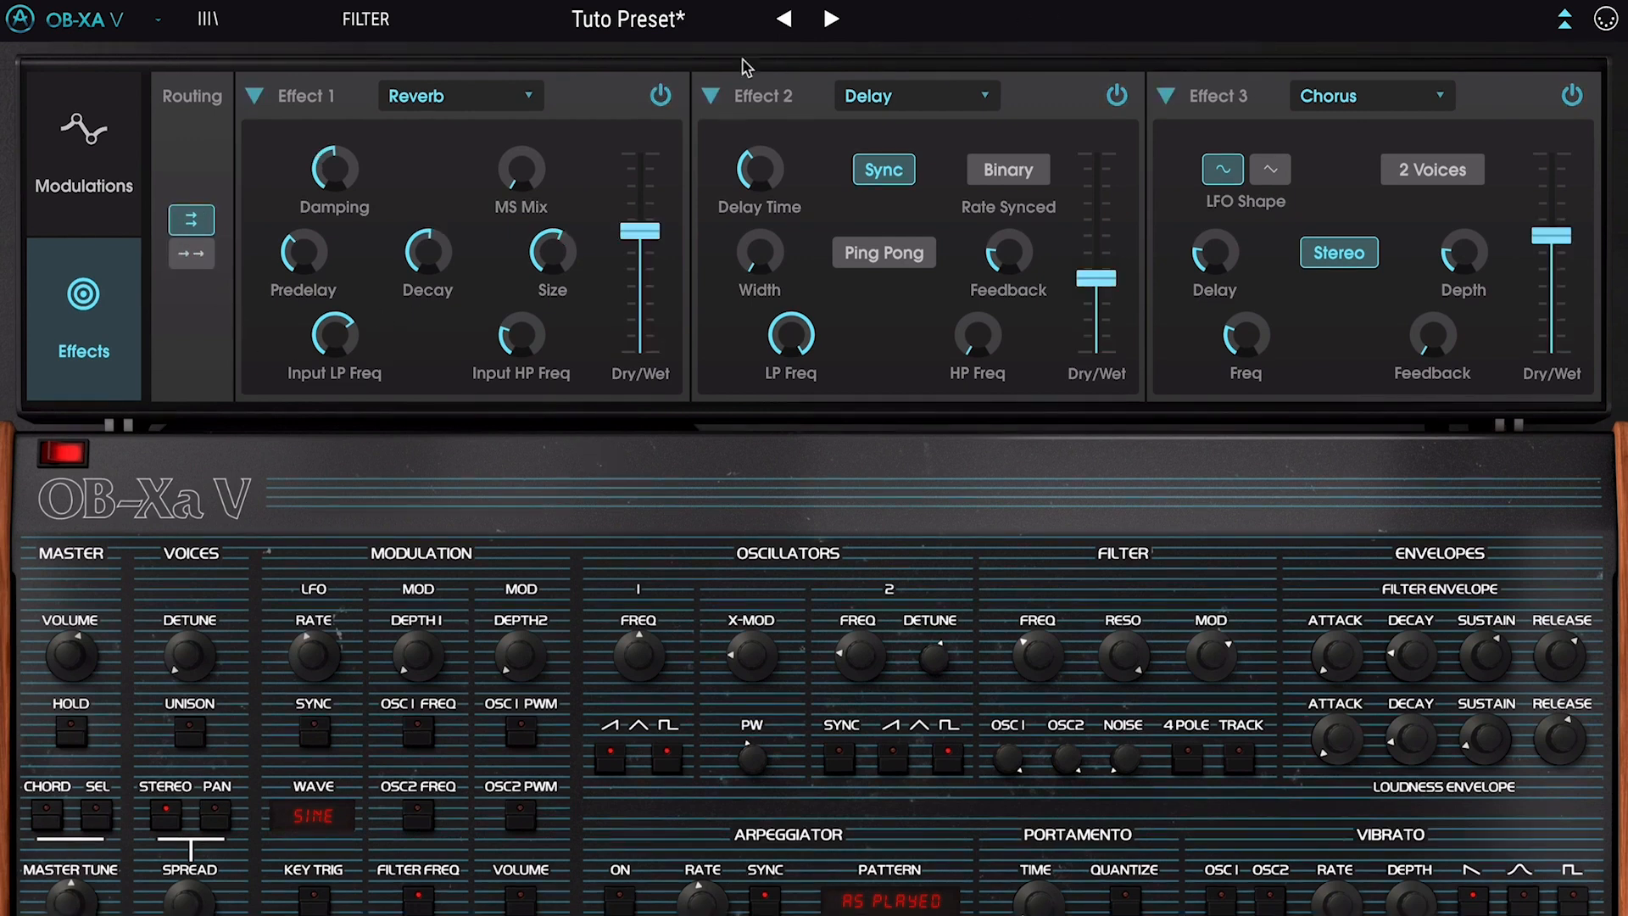
Enable the Reverb and Delay effects and adjust the mix, with Delay Dry/Wet slightly higher and Chorus Dry/Wet slightly lower
click(660, 96)
click(1117, 96)
drag(1096, 278, 1096, 248)
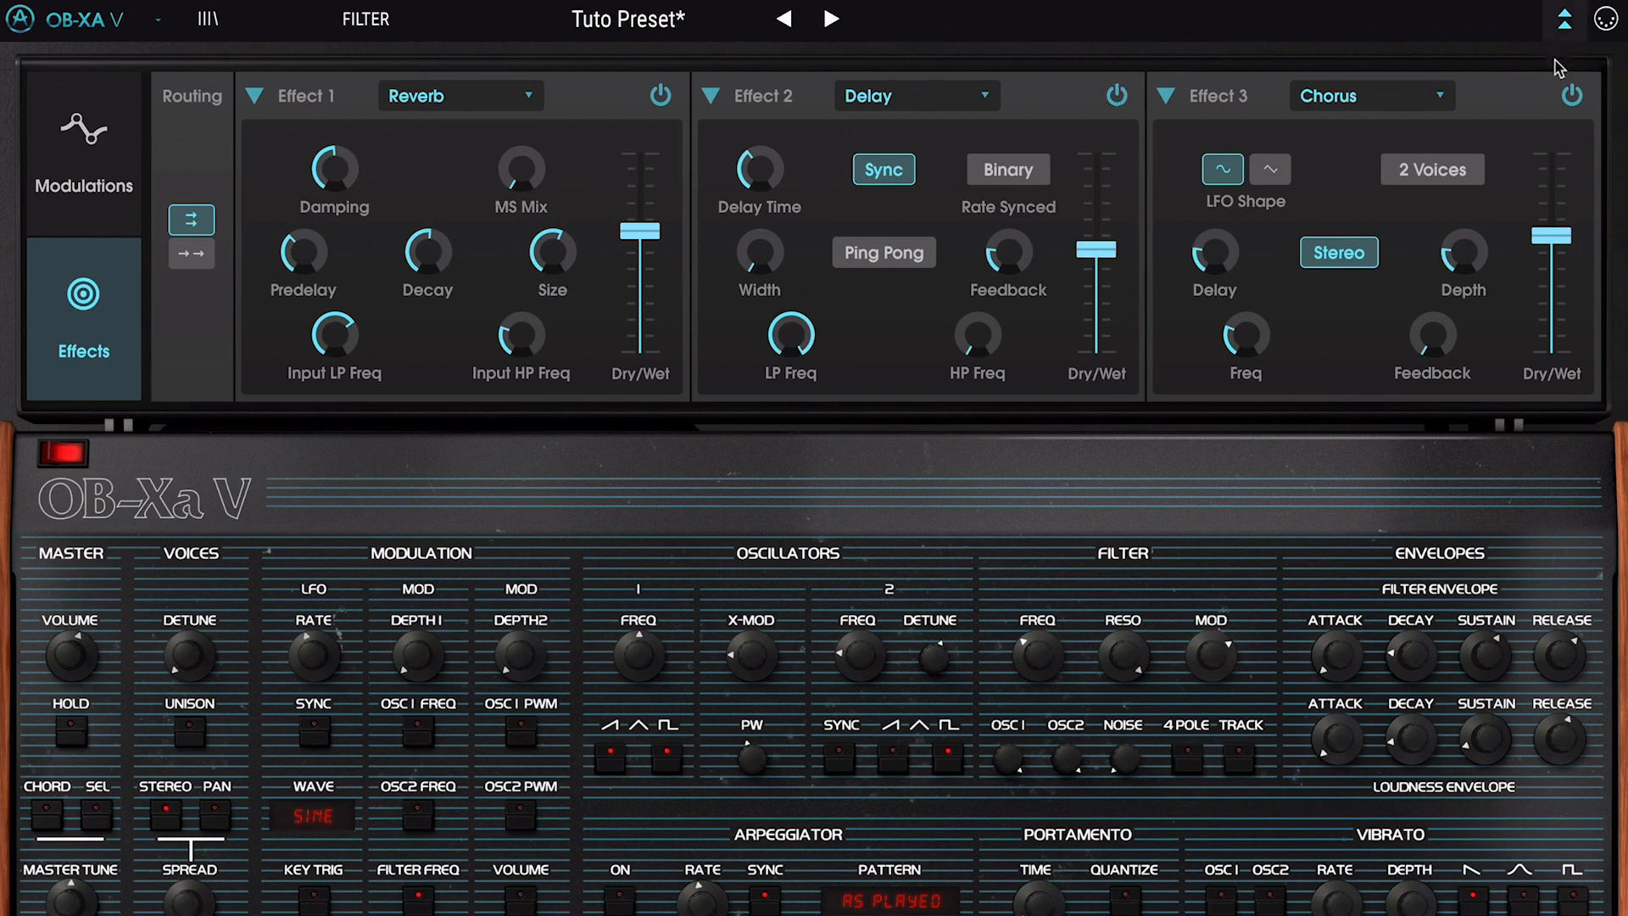
mouse_move(1550, 227)
mouse_down()
mouse_move(1550, 272)
mouse_move(1550, 239)
mouse_up()
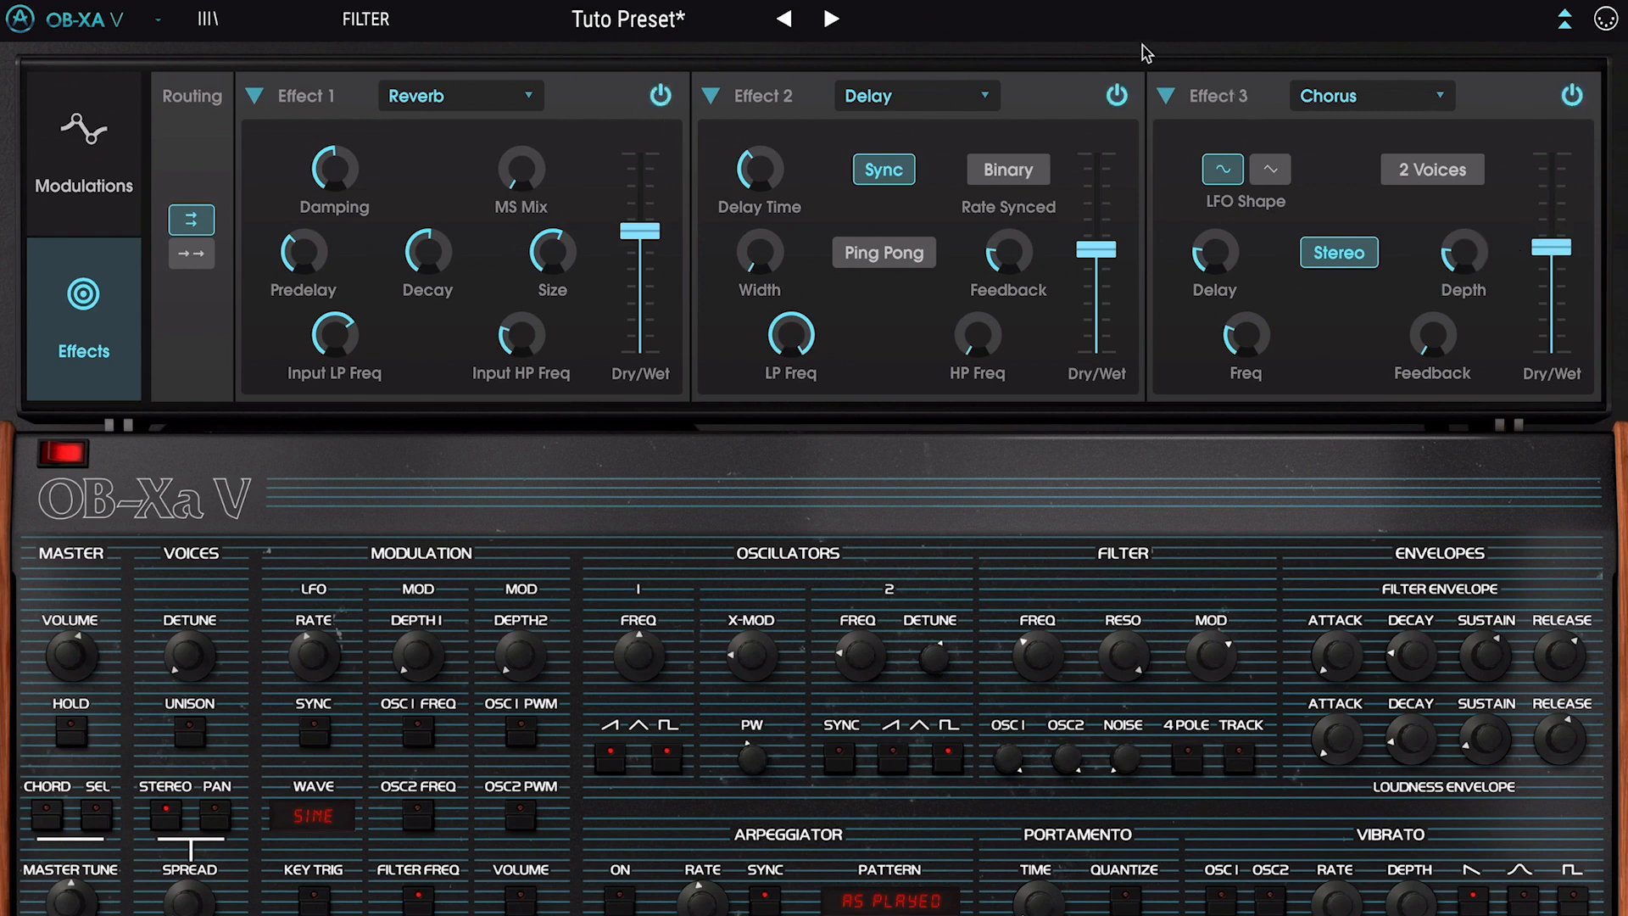
Lower the Reverb Dry/Wet mix, then raise the Delay's Feedback and HP Freq
drag(639, 231, 639, 256)
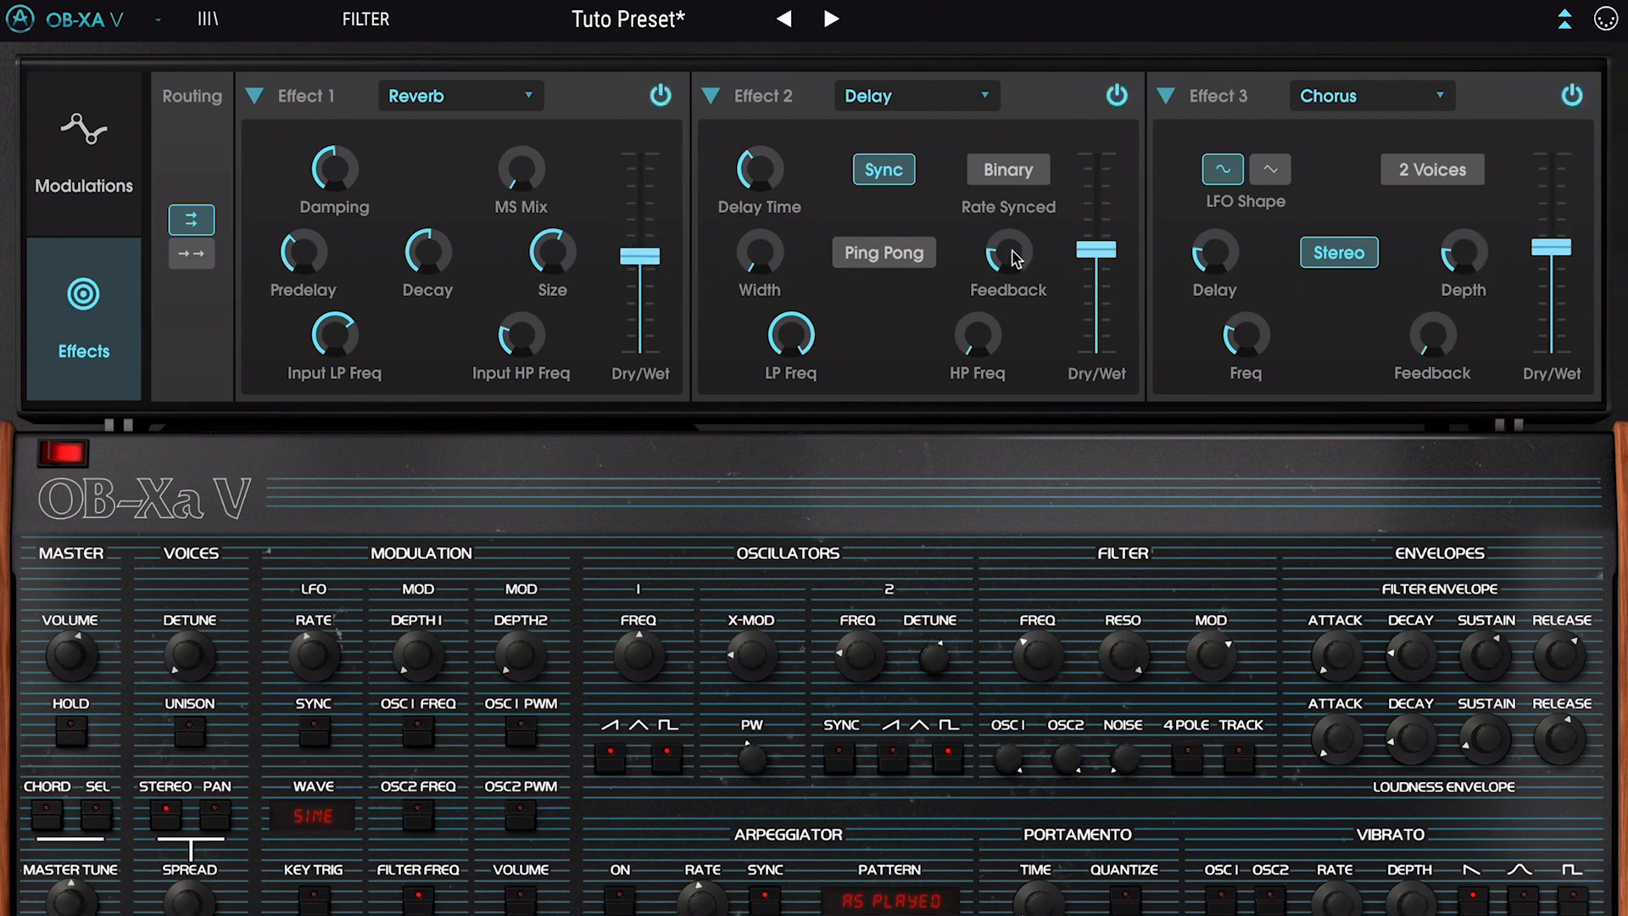
scroll(1009, 253, up, 5)
scroll(1003, 350, up, 3)
Try the Delay, Chorus, Flanger and Phaser types in the Effect 1 slot
click(480, 95)
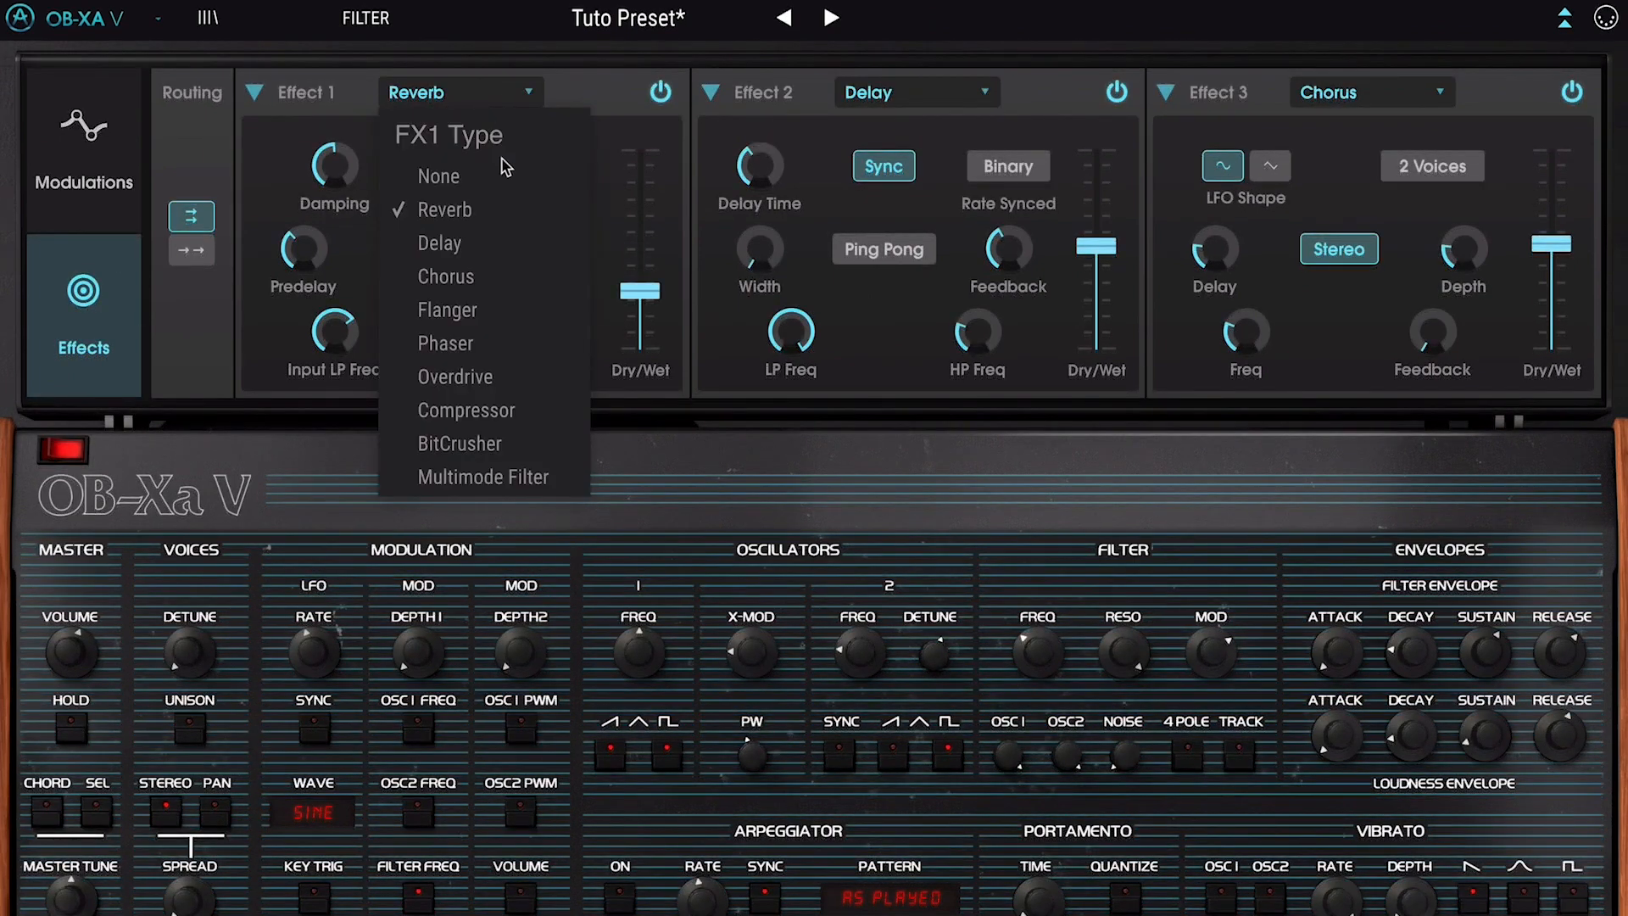
click(466, 245)
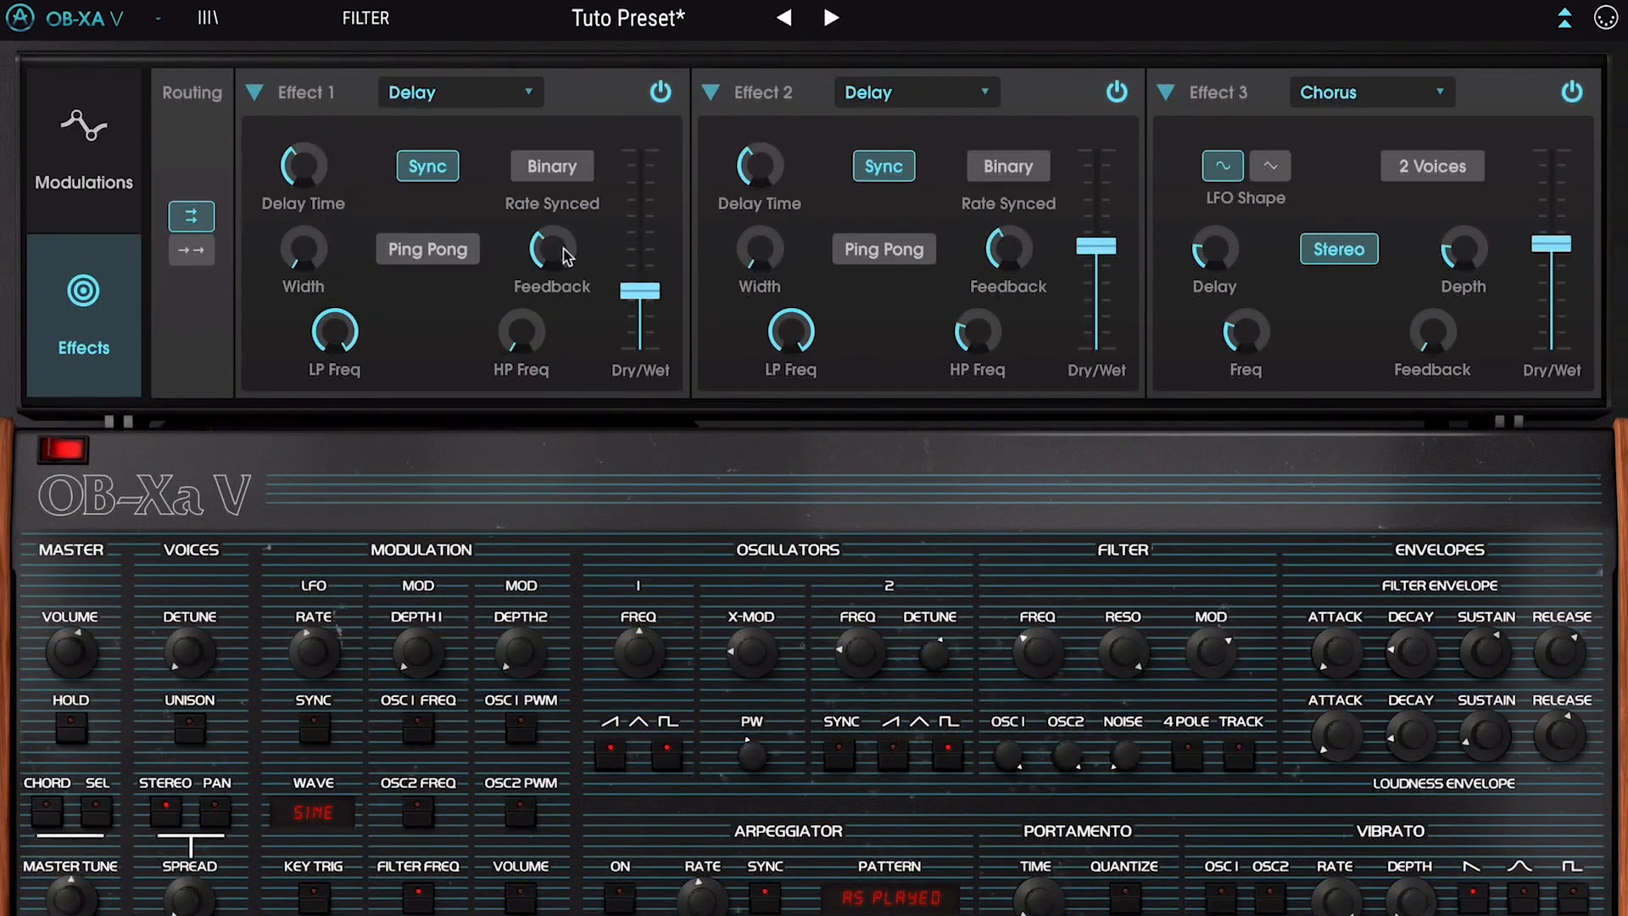
click(519, 90)
click(450, 277)
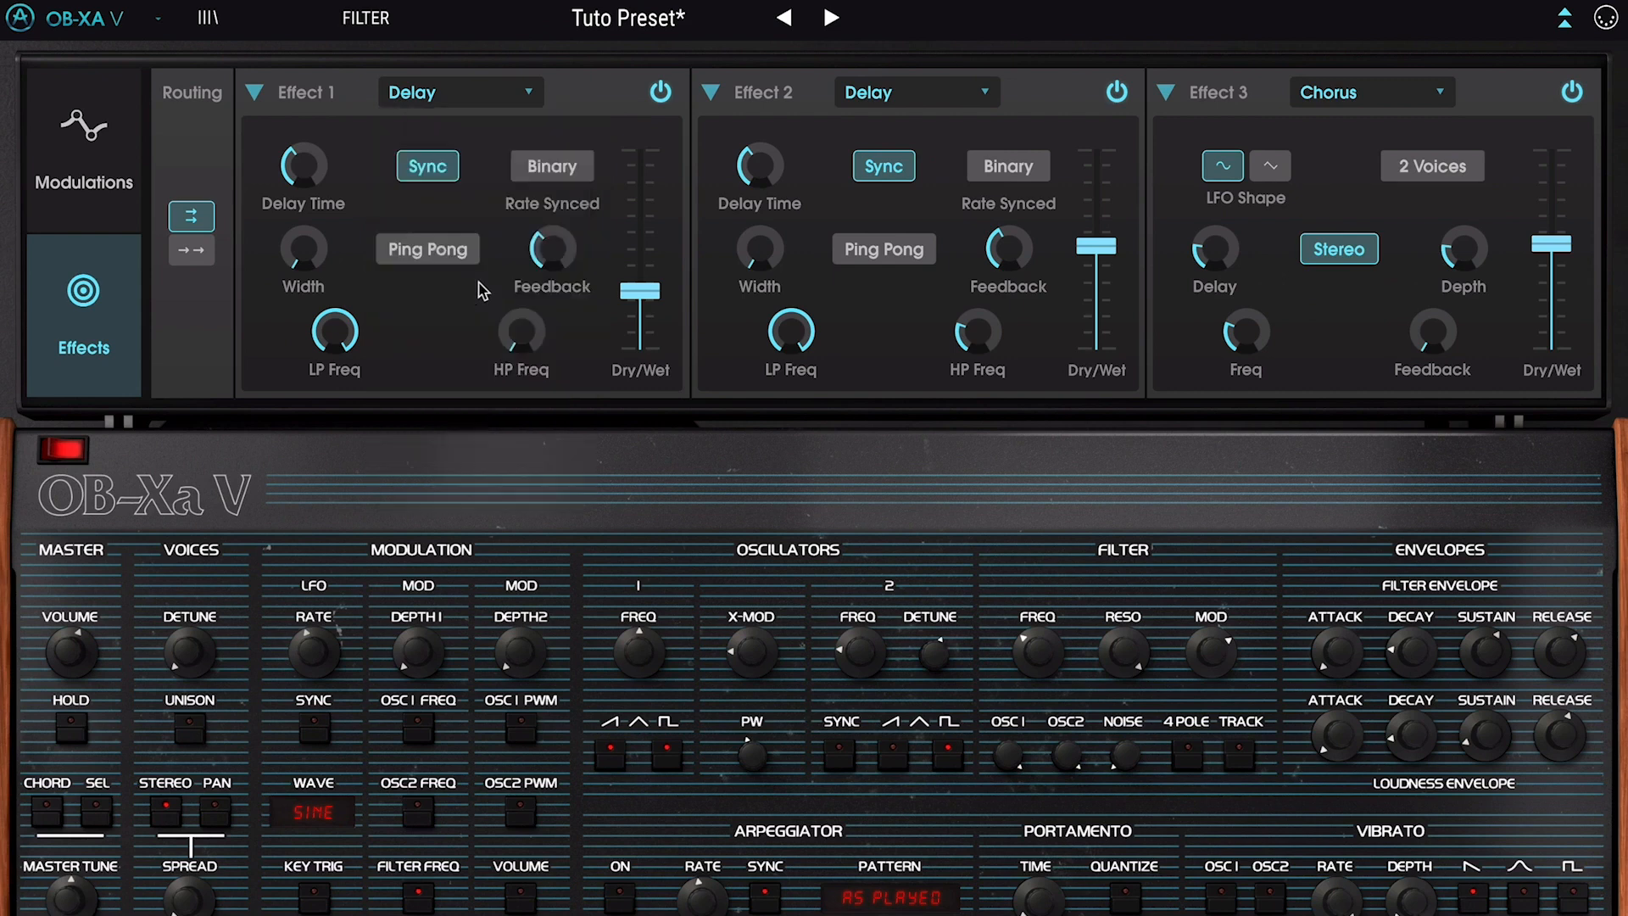
click(498, 95)
click(512, 308)
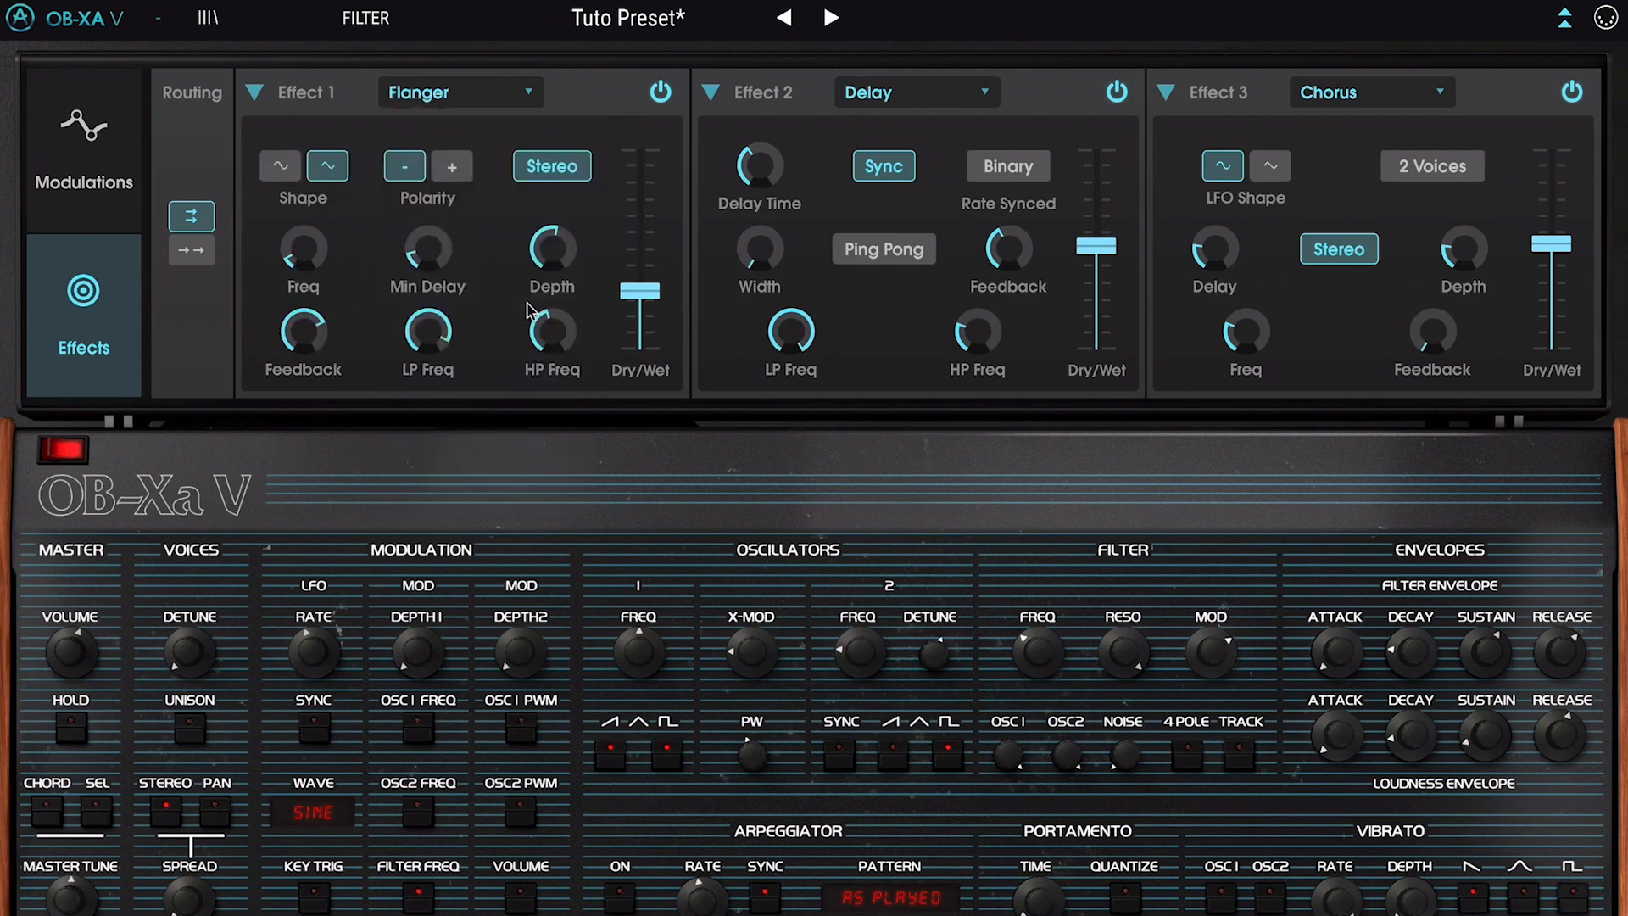
click(483, 95)
click(446, 345)
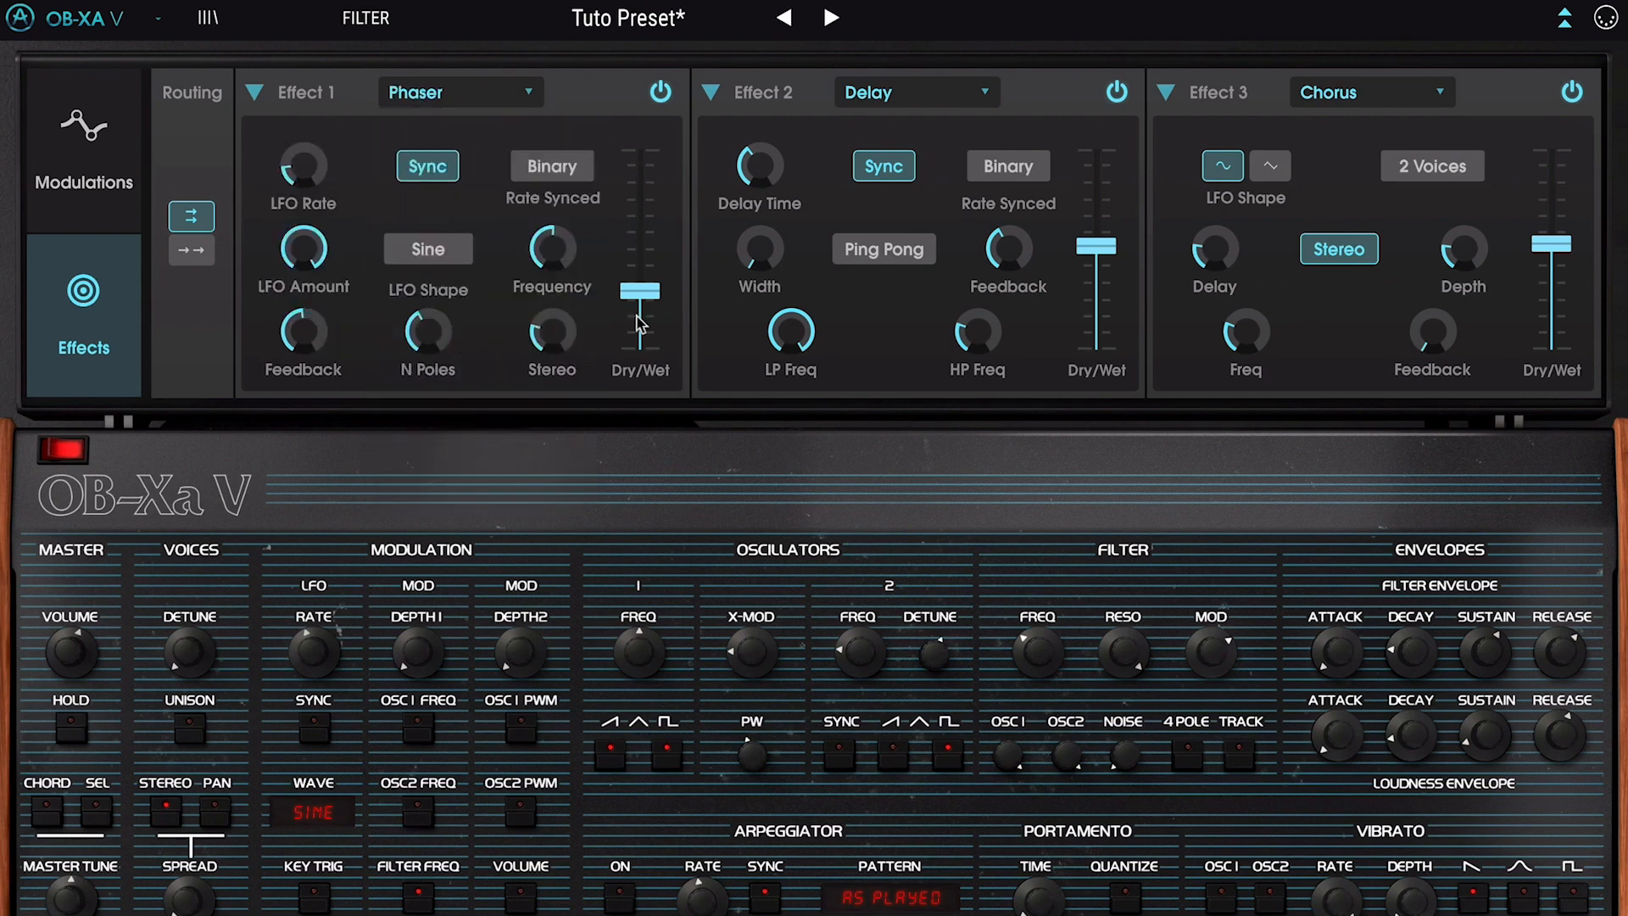
Step Effect 1 through the Overdrive, Compressor and BitCrusher types, ending on Multimode Filter
click(509, 98)
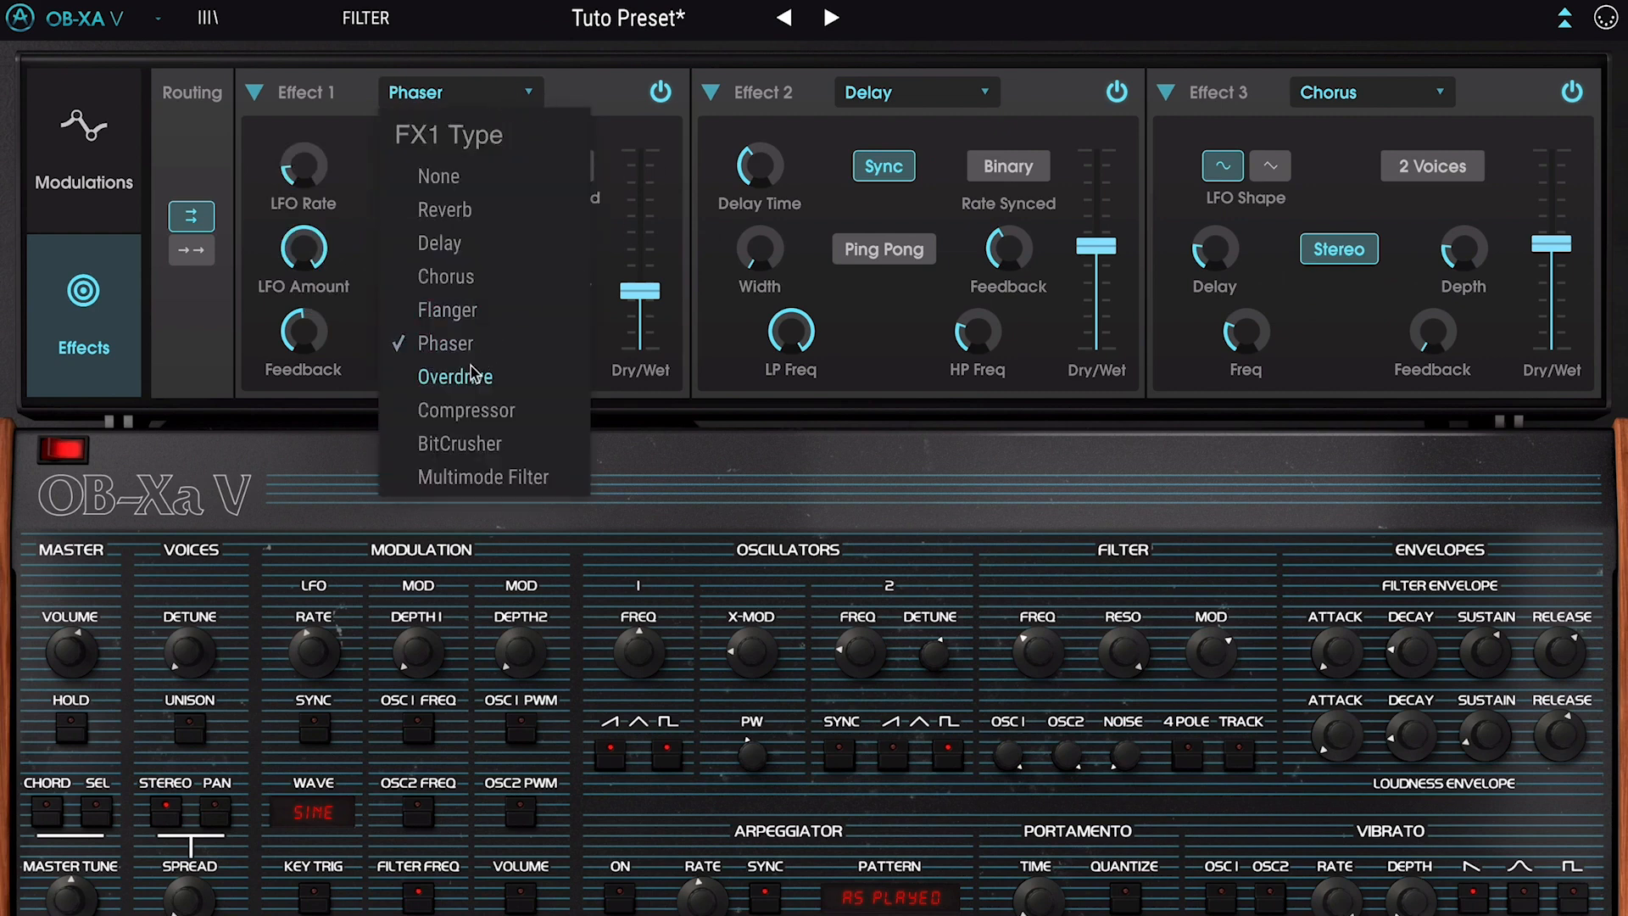
click(447, 370)
click(501, 95)
click(531, 416)
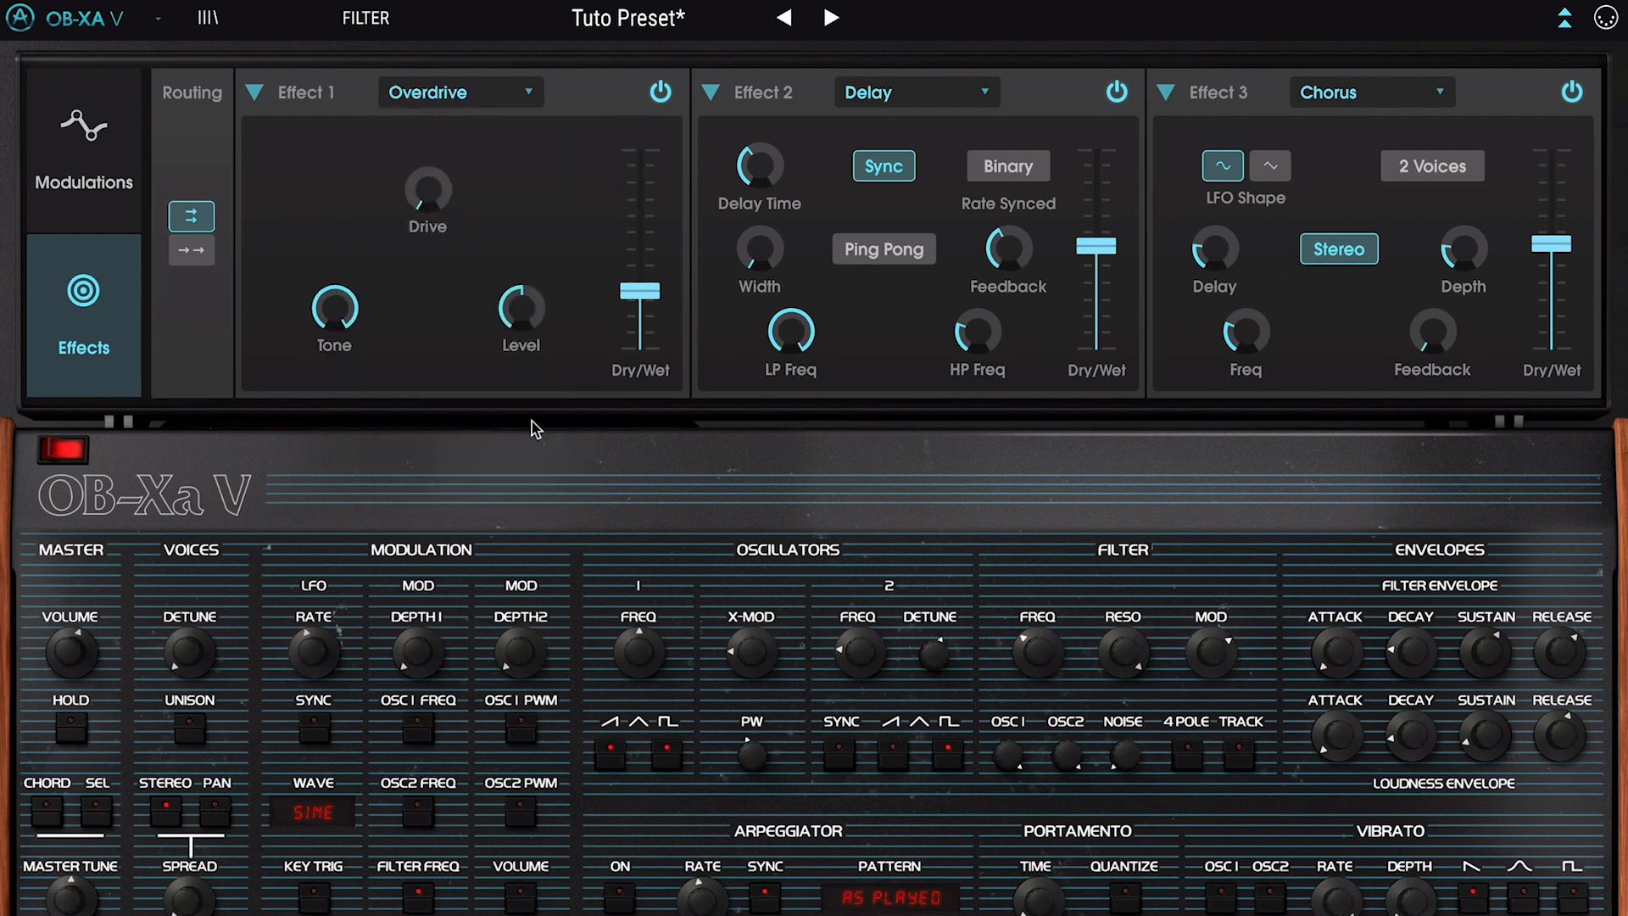
click(521, 101)
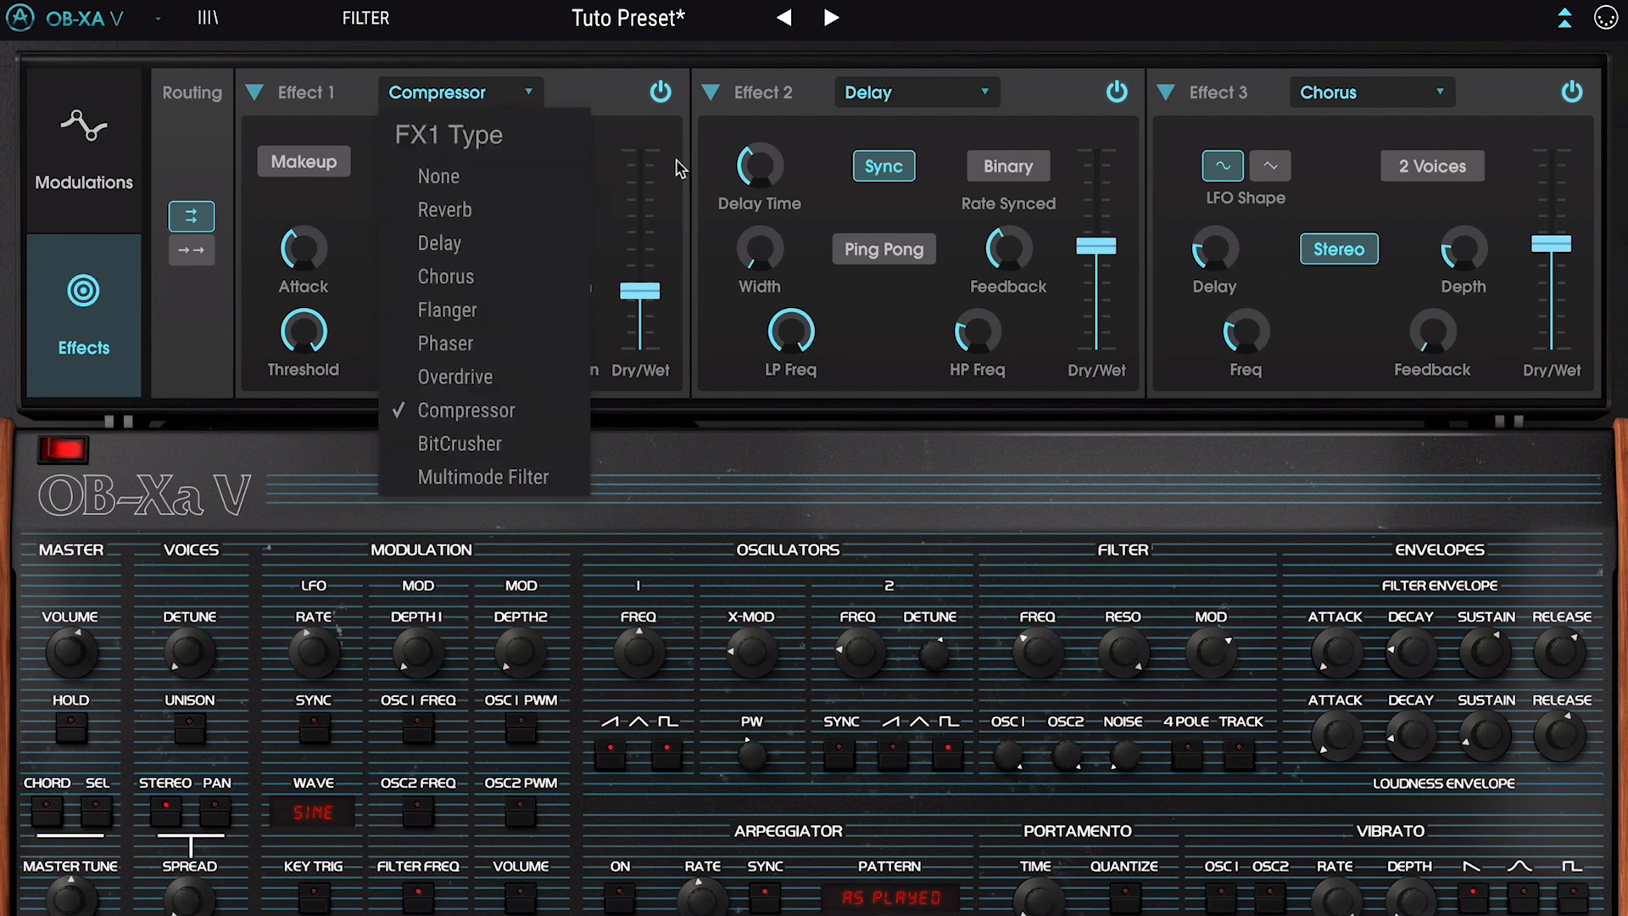
click(580, 442)
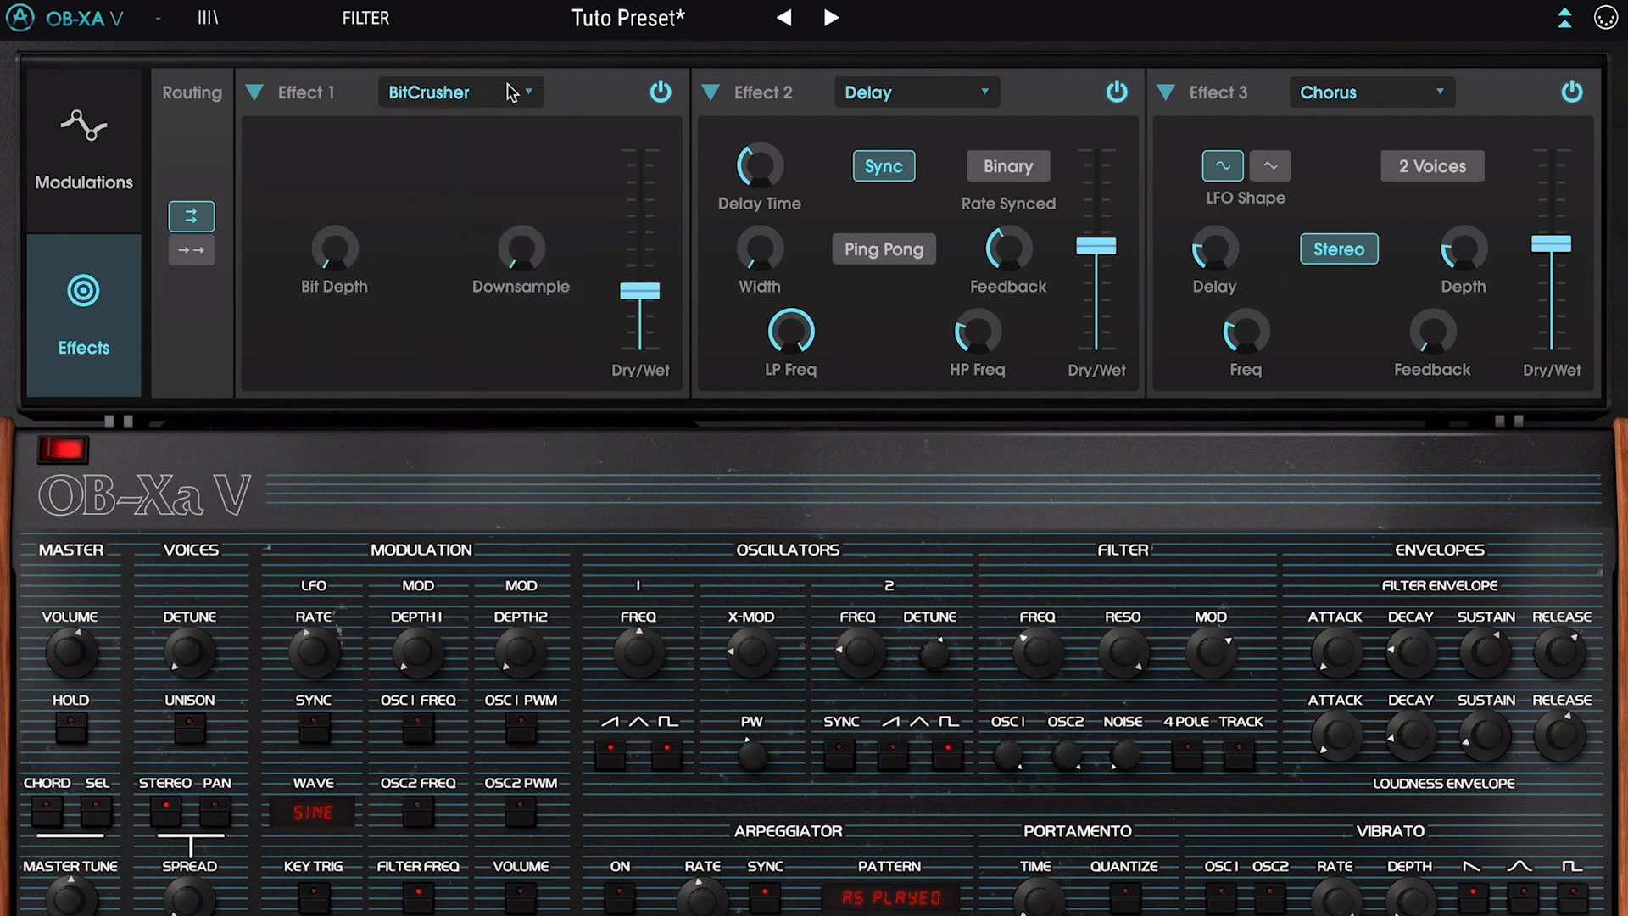
click(508, 92)
click(535, 474)
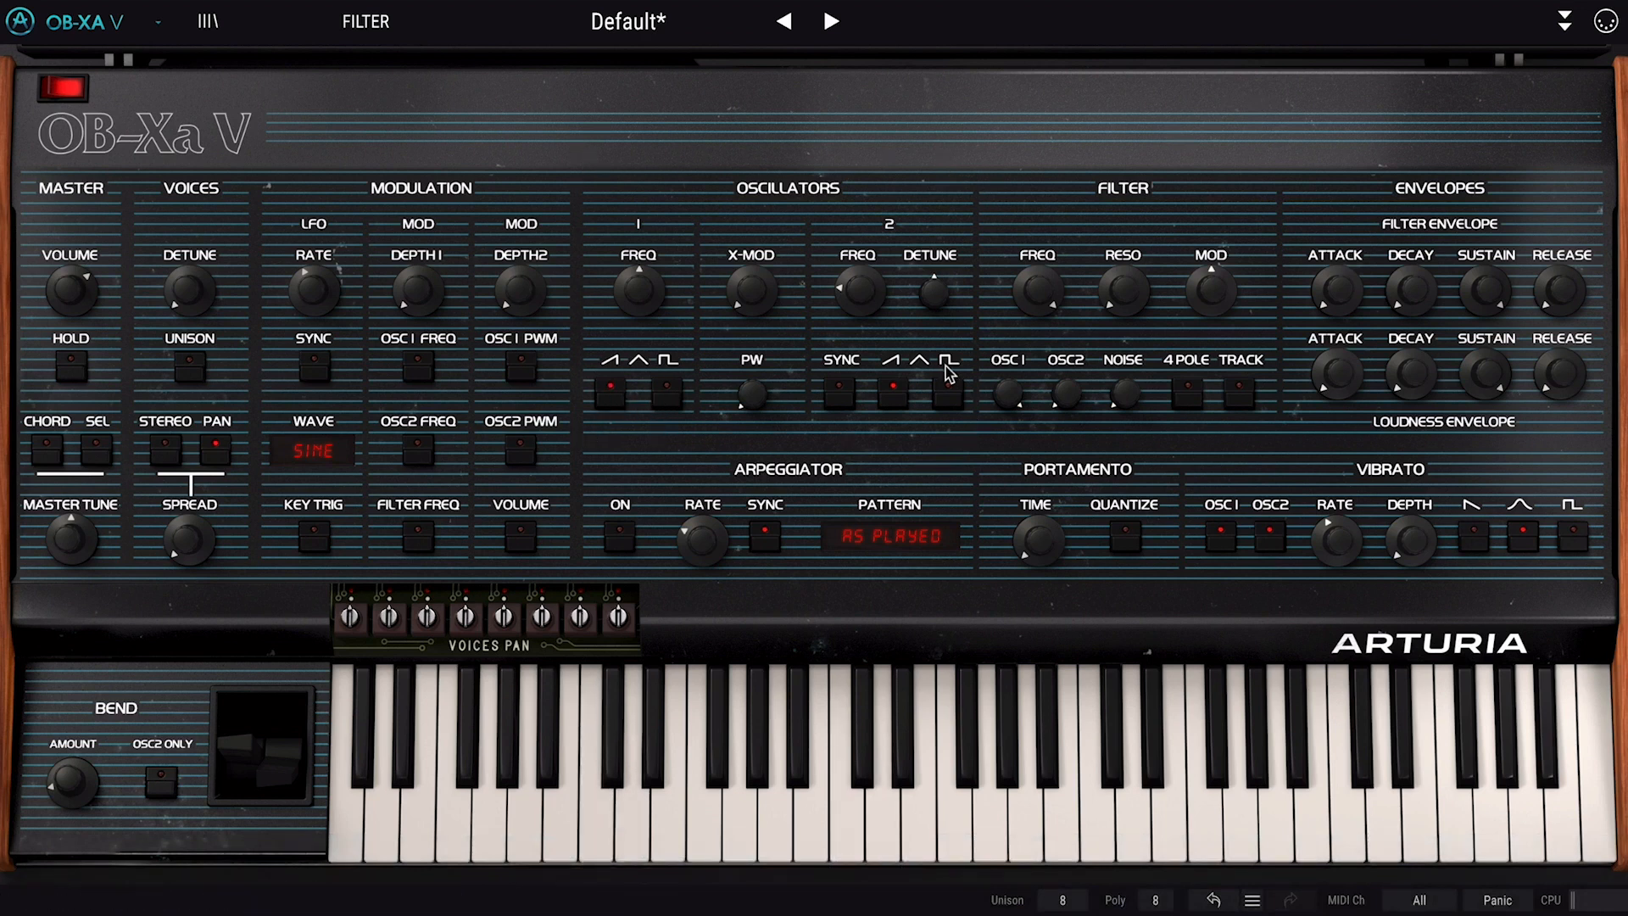
Raise oscillator 2's level in the filter mixer and detune oscillator 2 slightly upward
drag(1081, 396, 1081, 348)
mouse_move(934, 293)
drag(933, 293, 934, 282)
Lower the filter frequency to about 264 Hz and raise the filter resonance to 0.740
mouse_move(1047, 288)
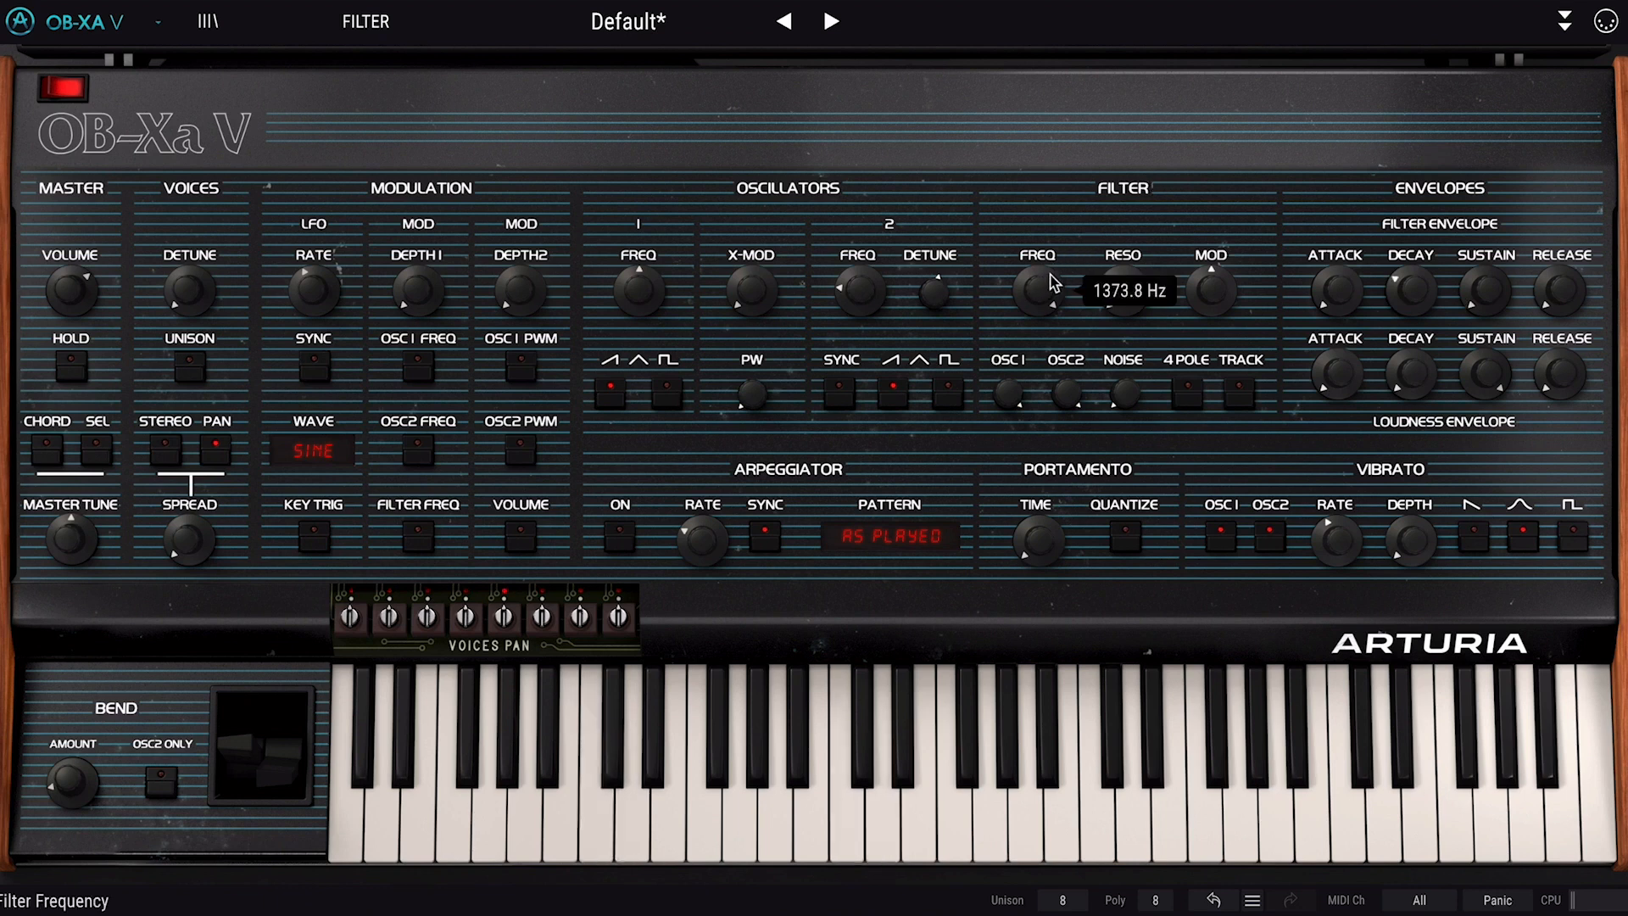
drag(1052, 281, 1052, 337)
drag(1124, 290, 1123, 254)
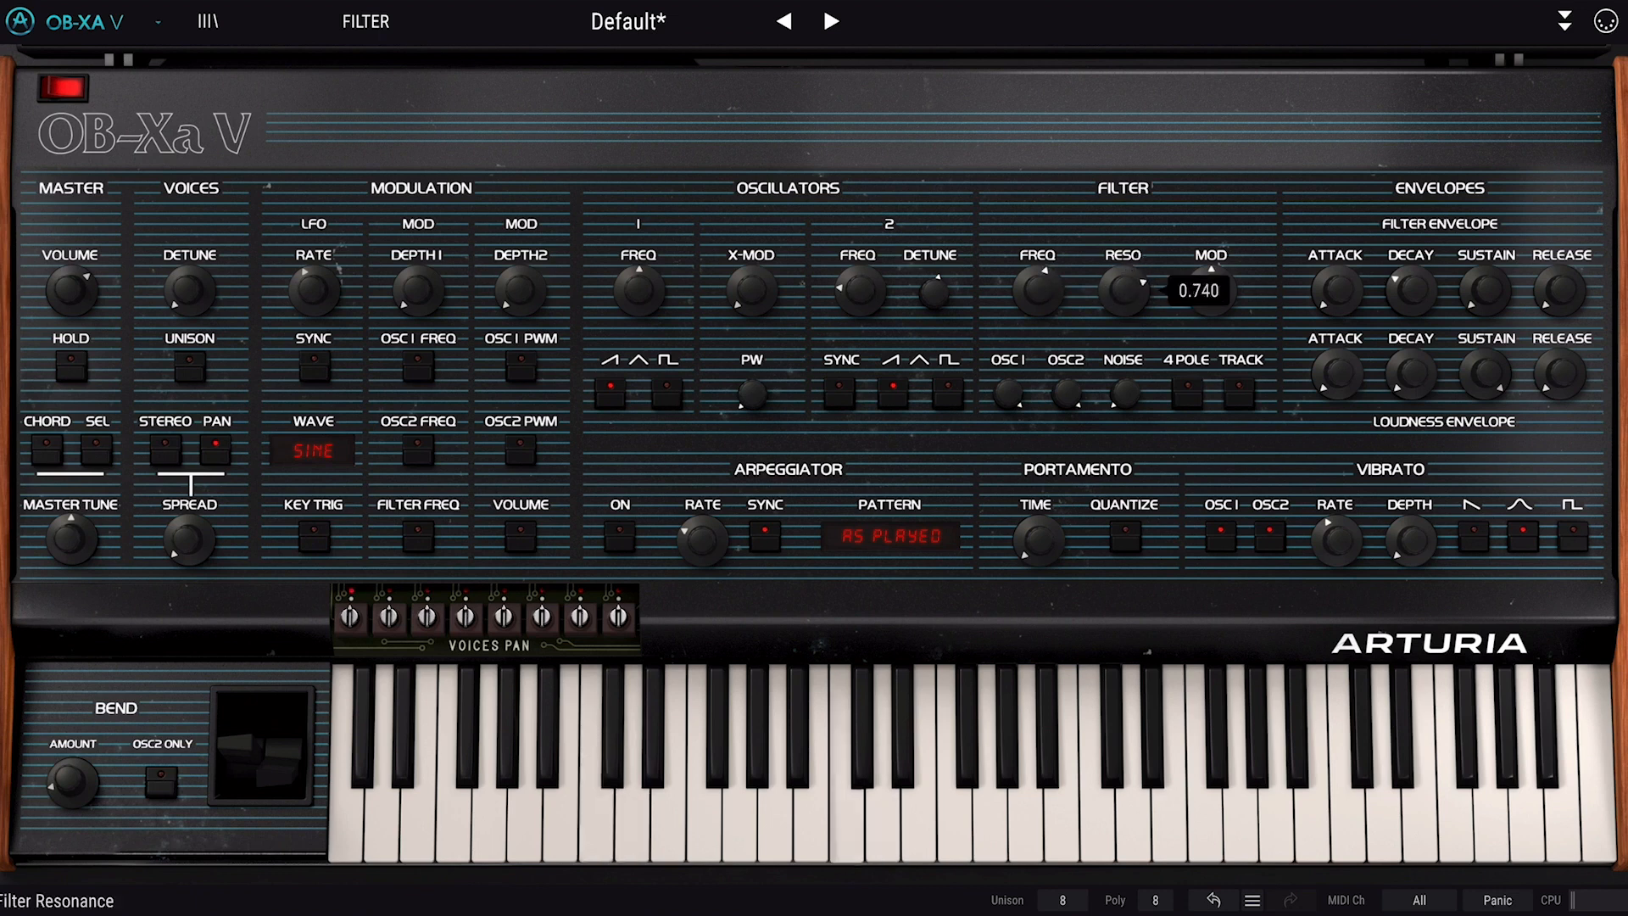
mouse_move(1038, 290)
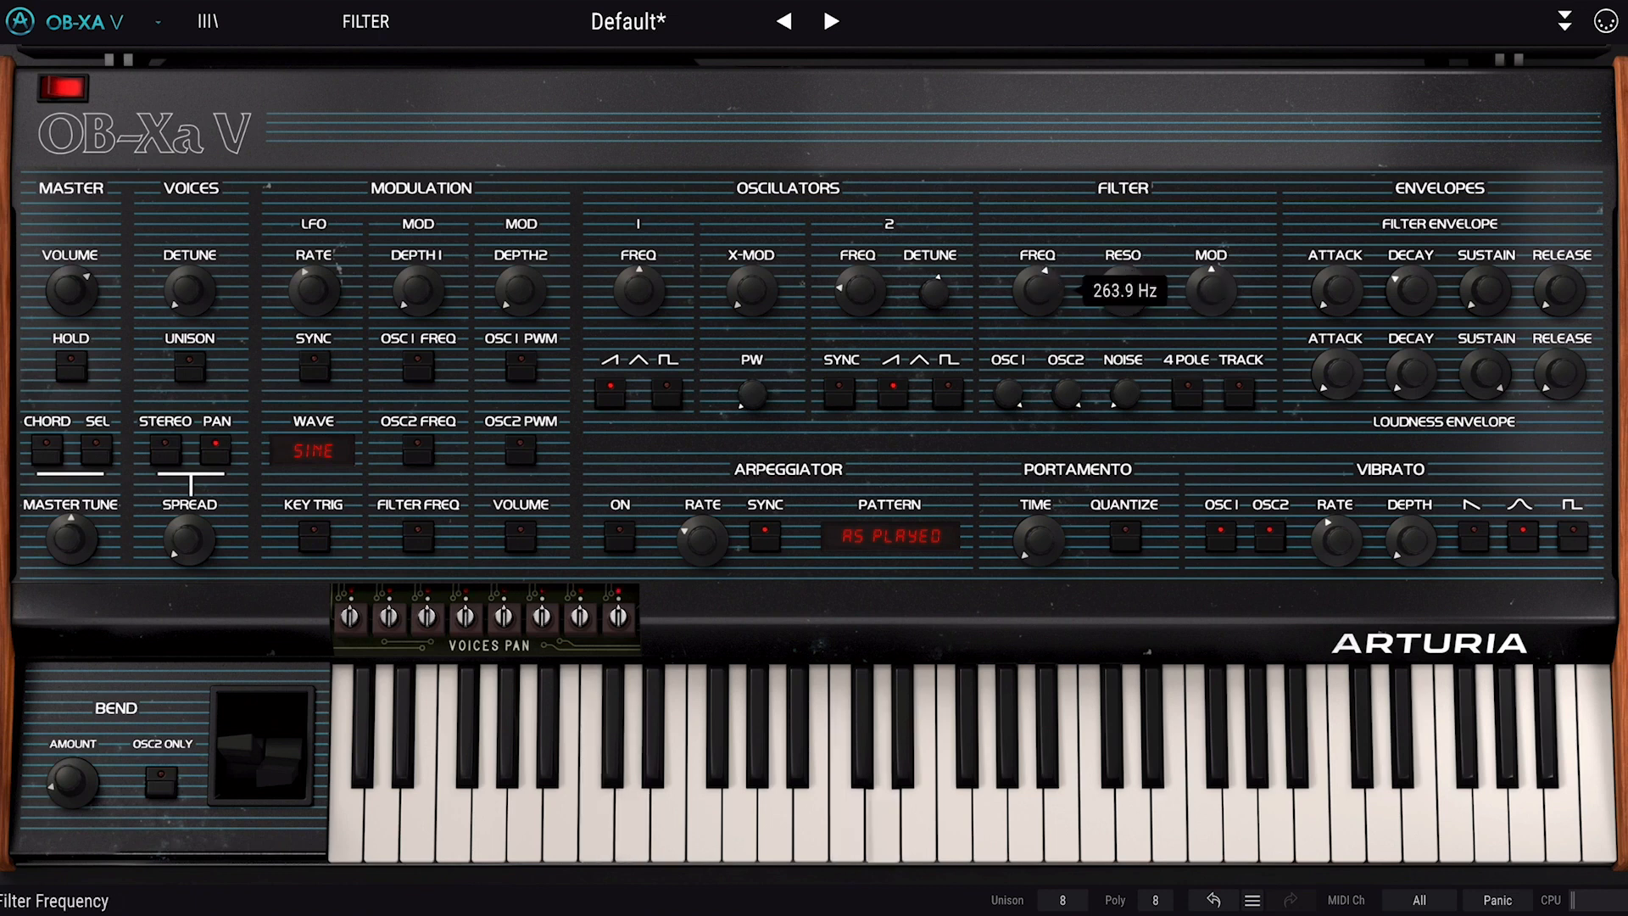
drag(1038, 290, 1038, 293)
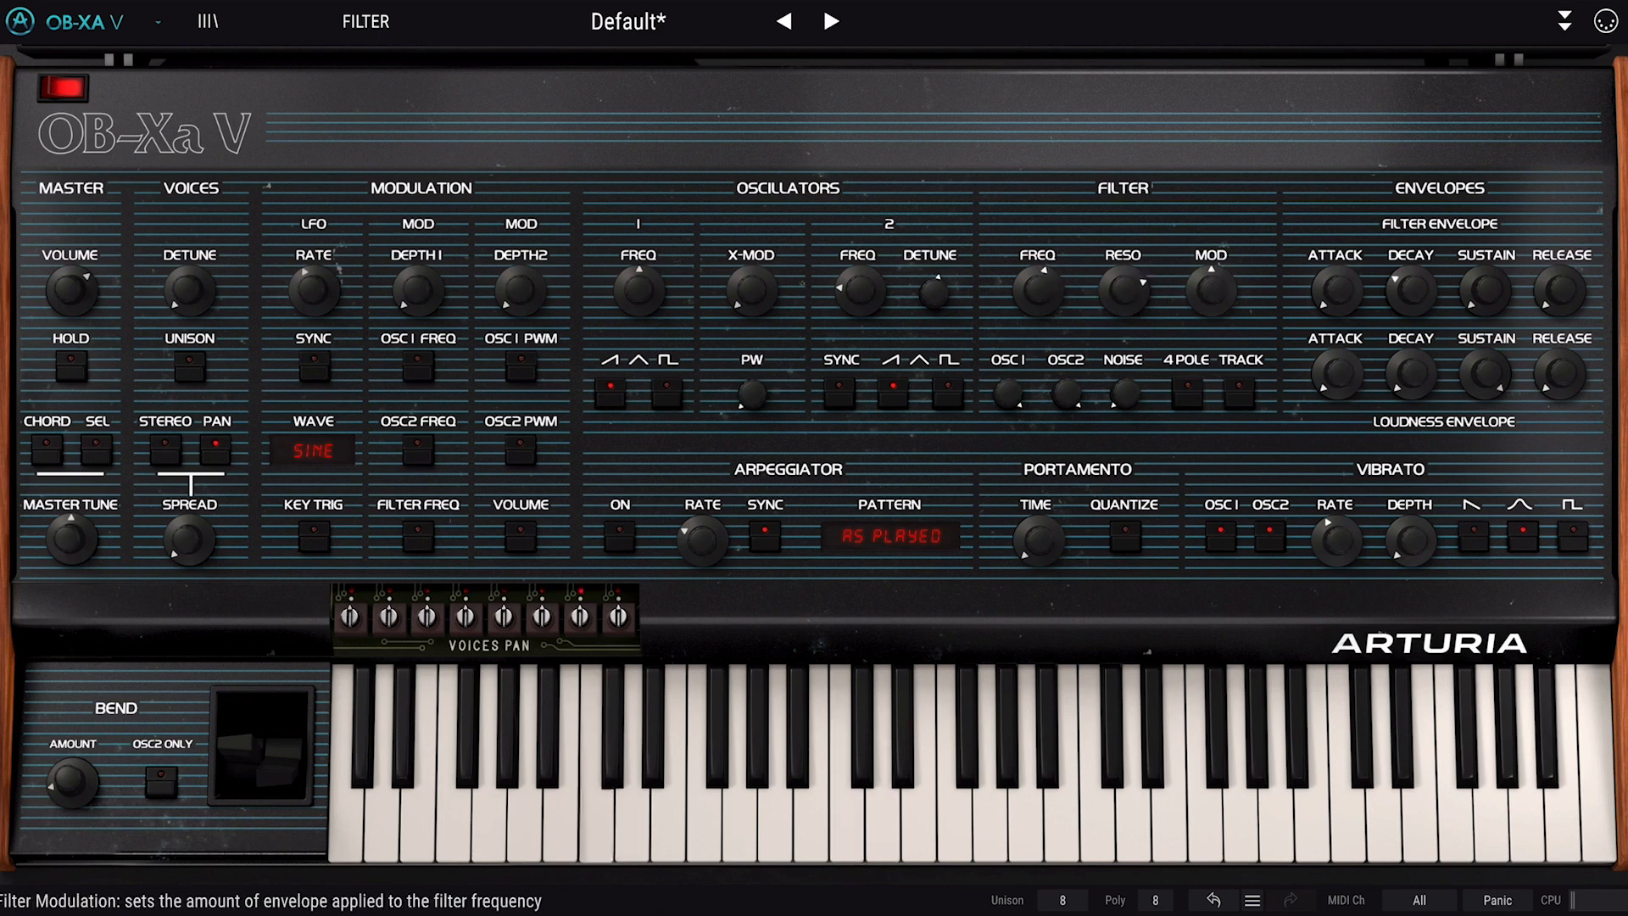
drag(1211, 290, 1211, 291)
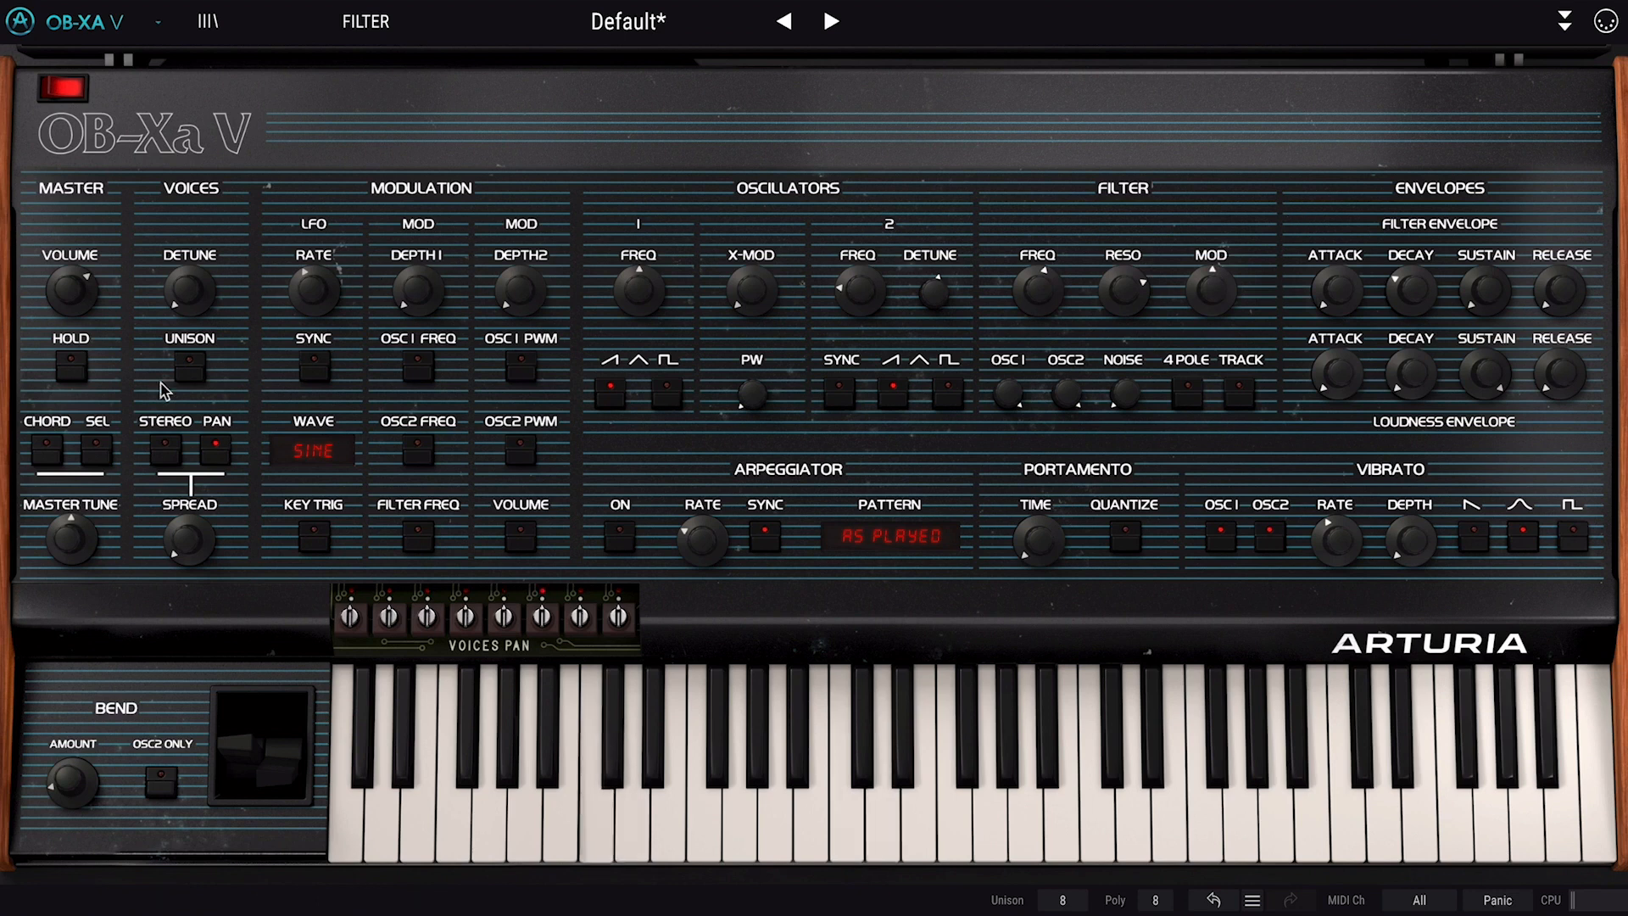
Turn on chord mode and clear the chord selection down to its root note
click(46, 448)
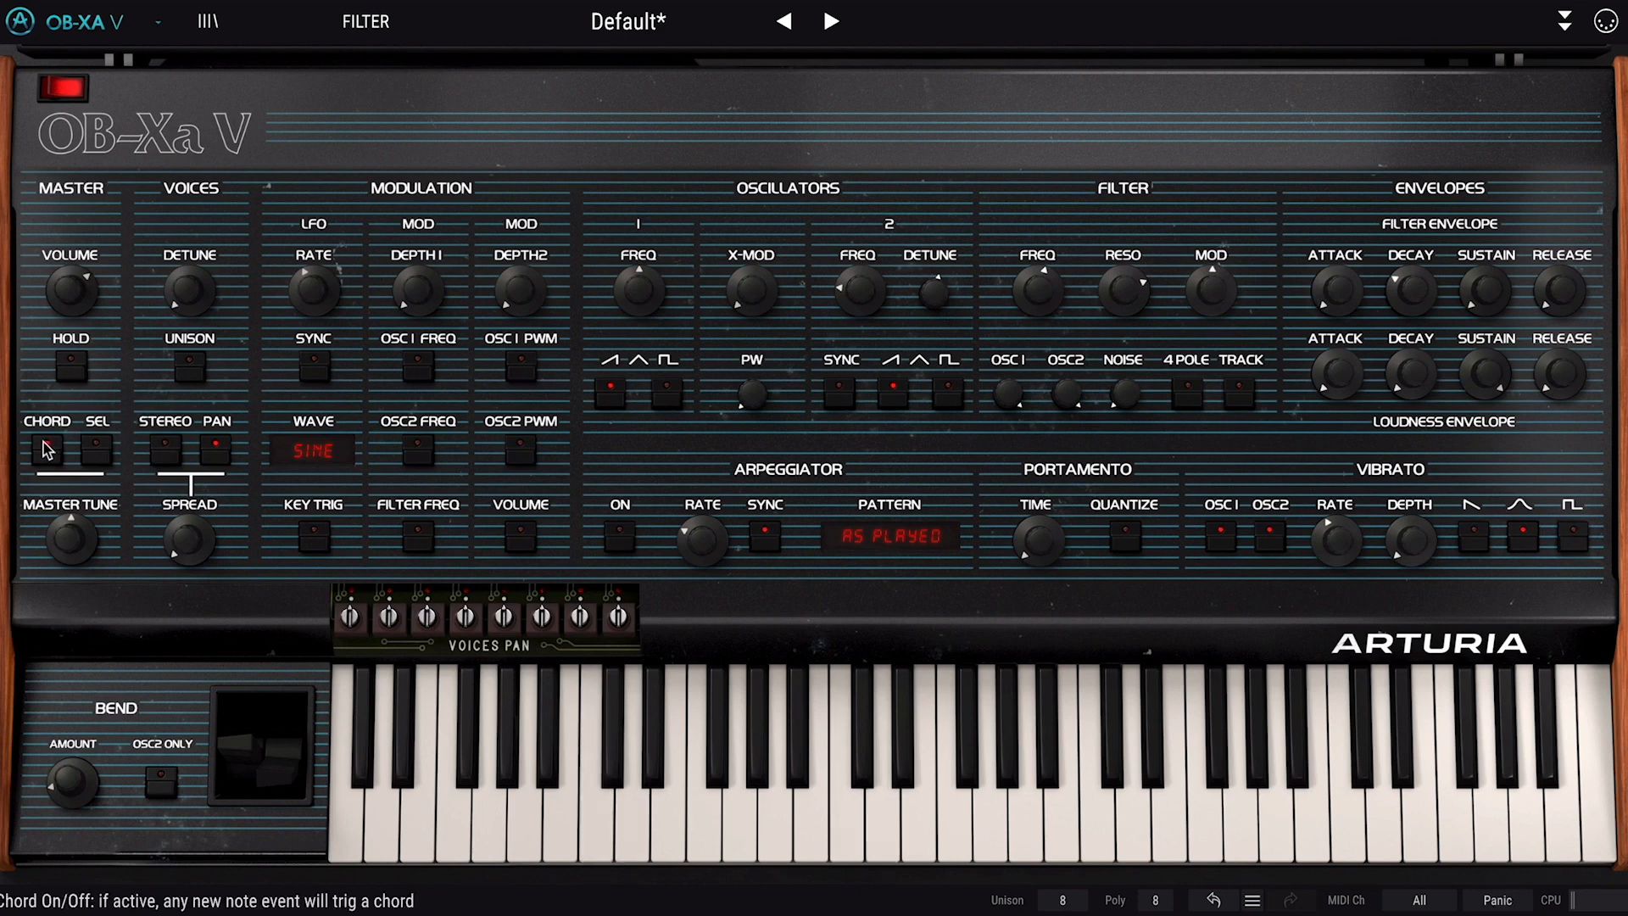
click(98, 451)
click(161, 329)
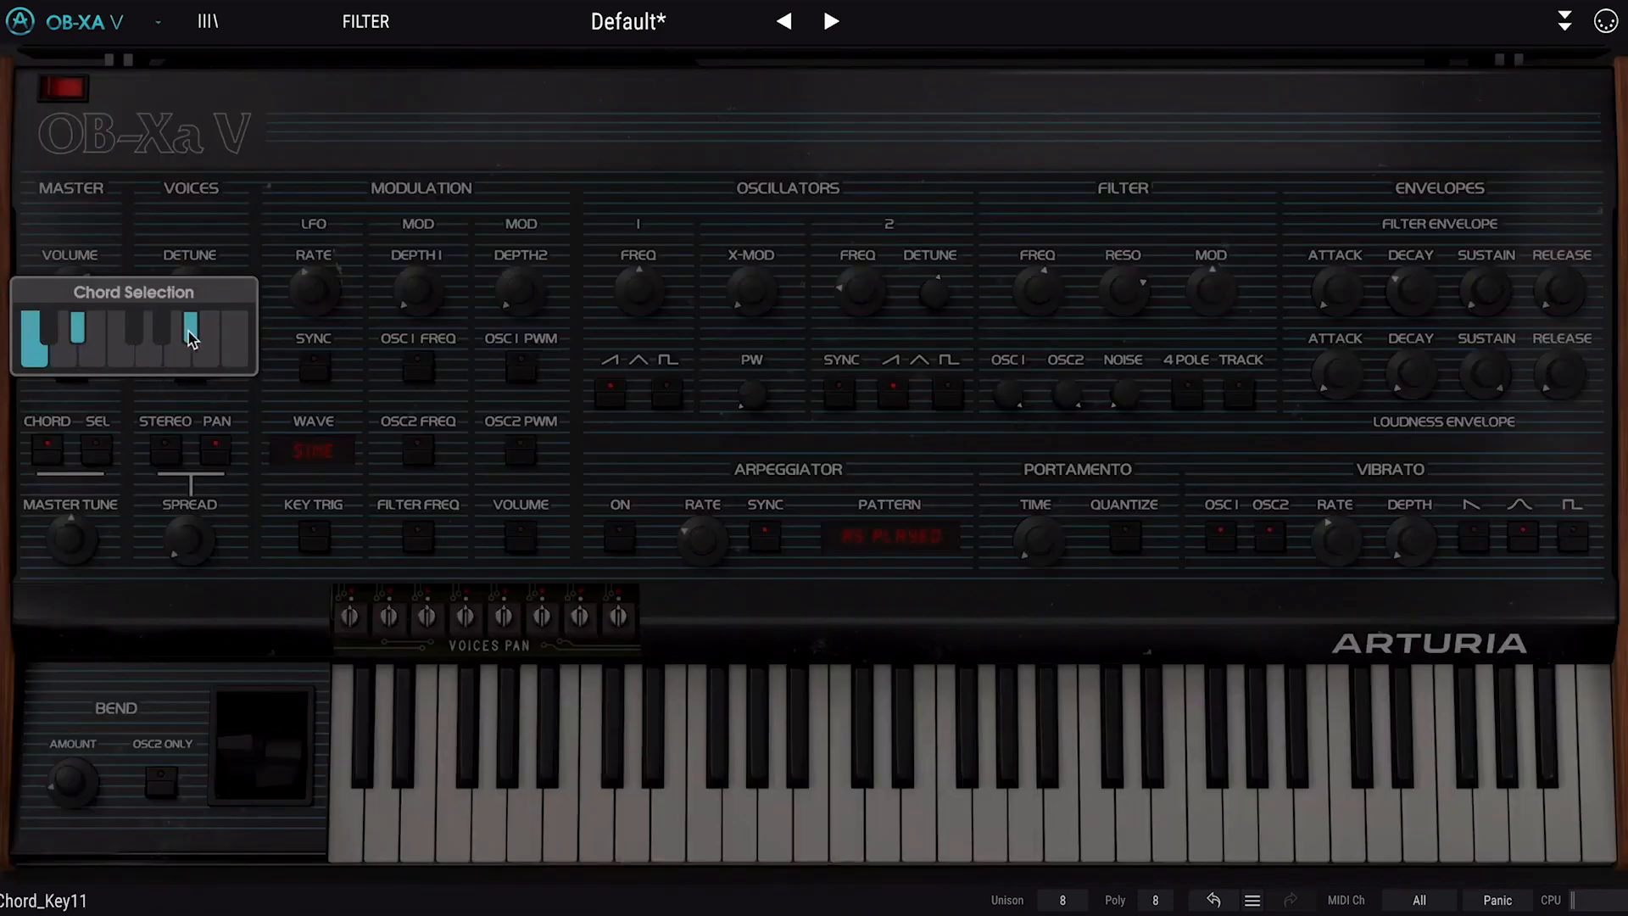
click(191, 329)
click(82, 346)
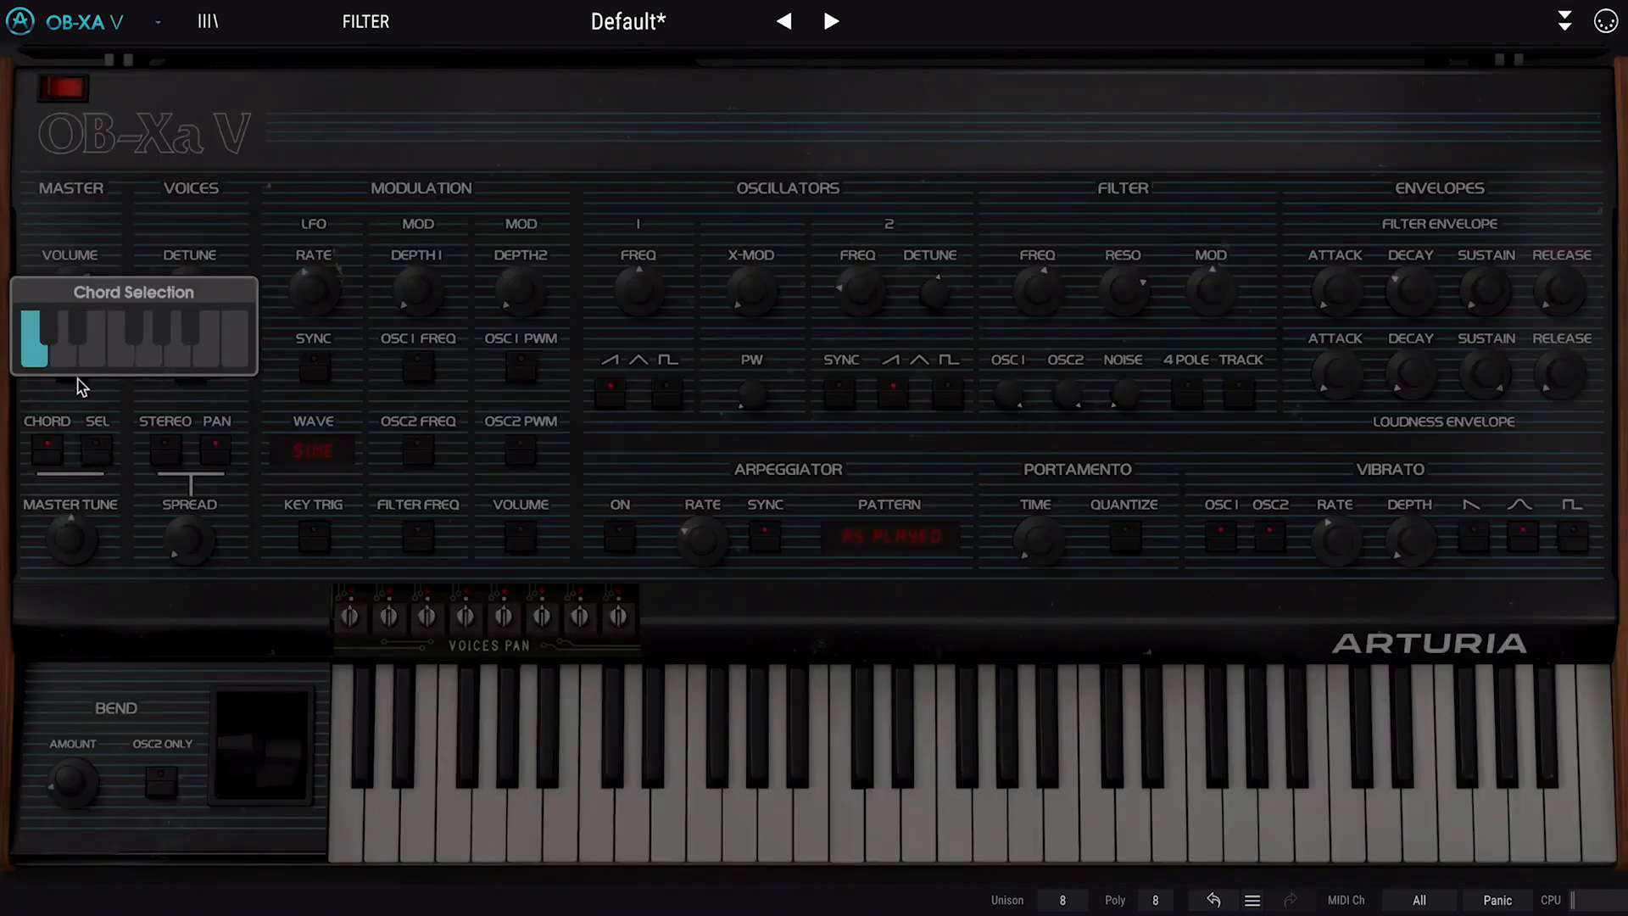
Build a minor seventh chord by adding the minor third, fifth and minor seventh above the root
click(79, 335)
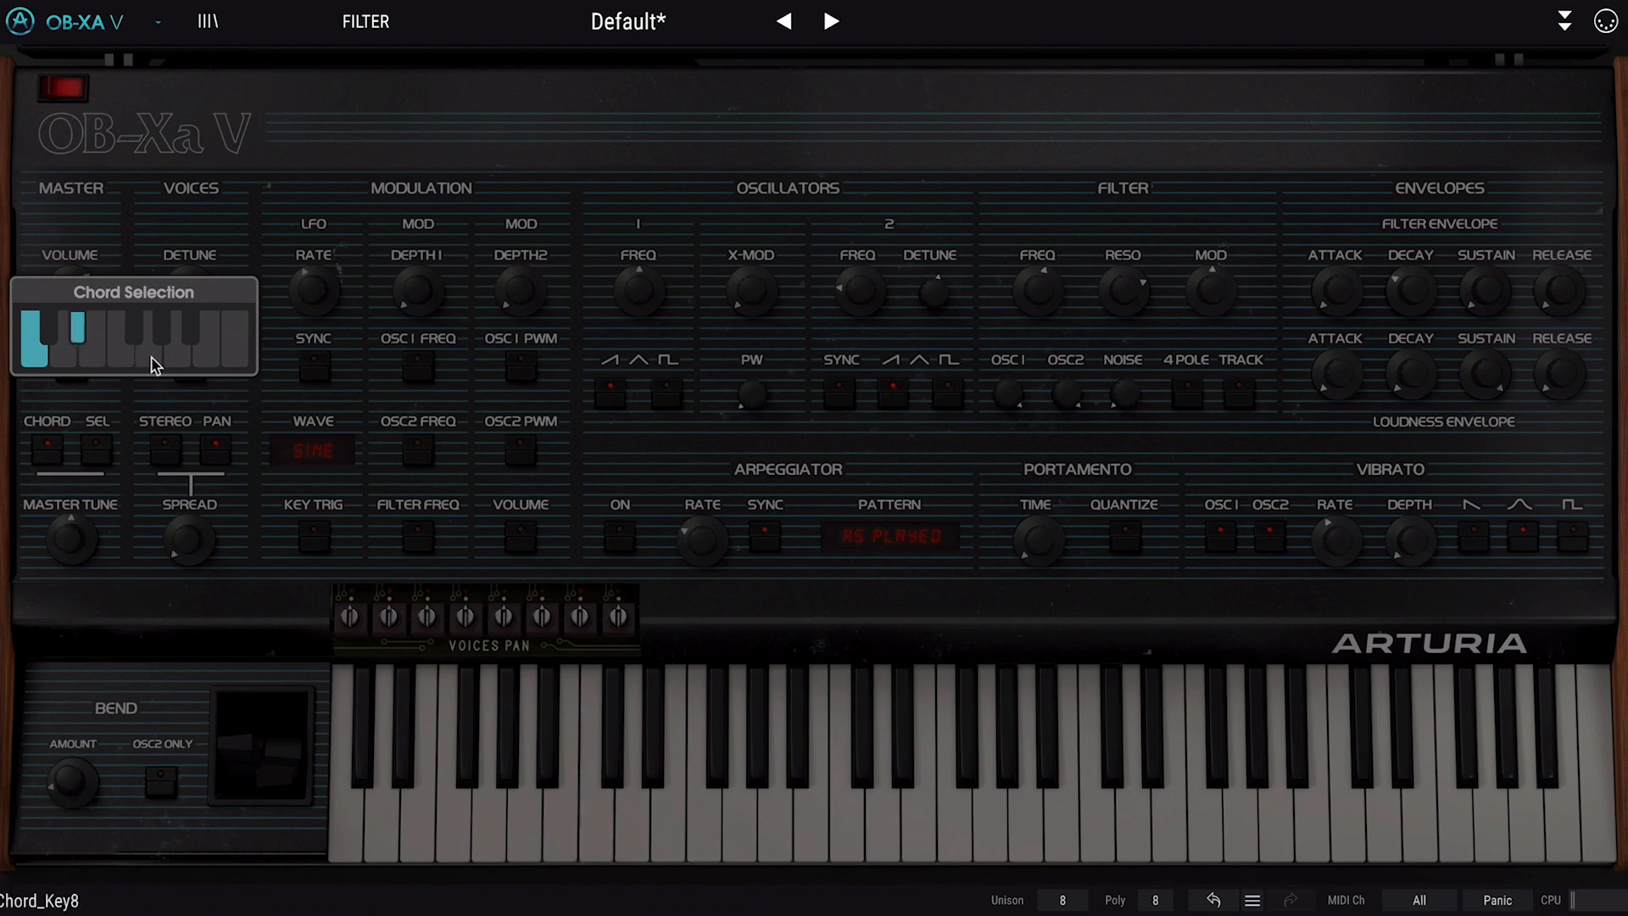
click(149, 354)
click(188, 329)
click(285, 190)
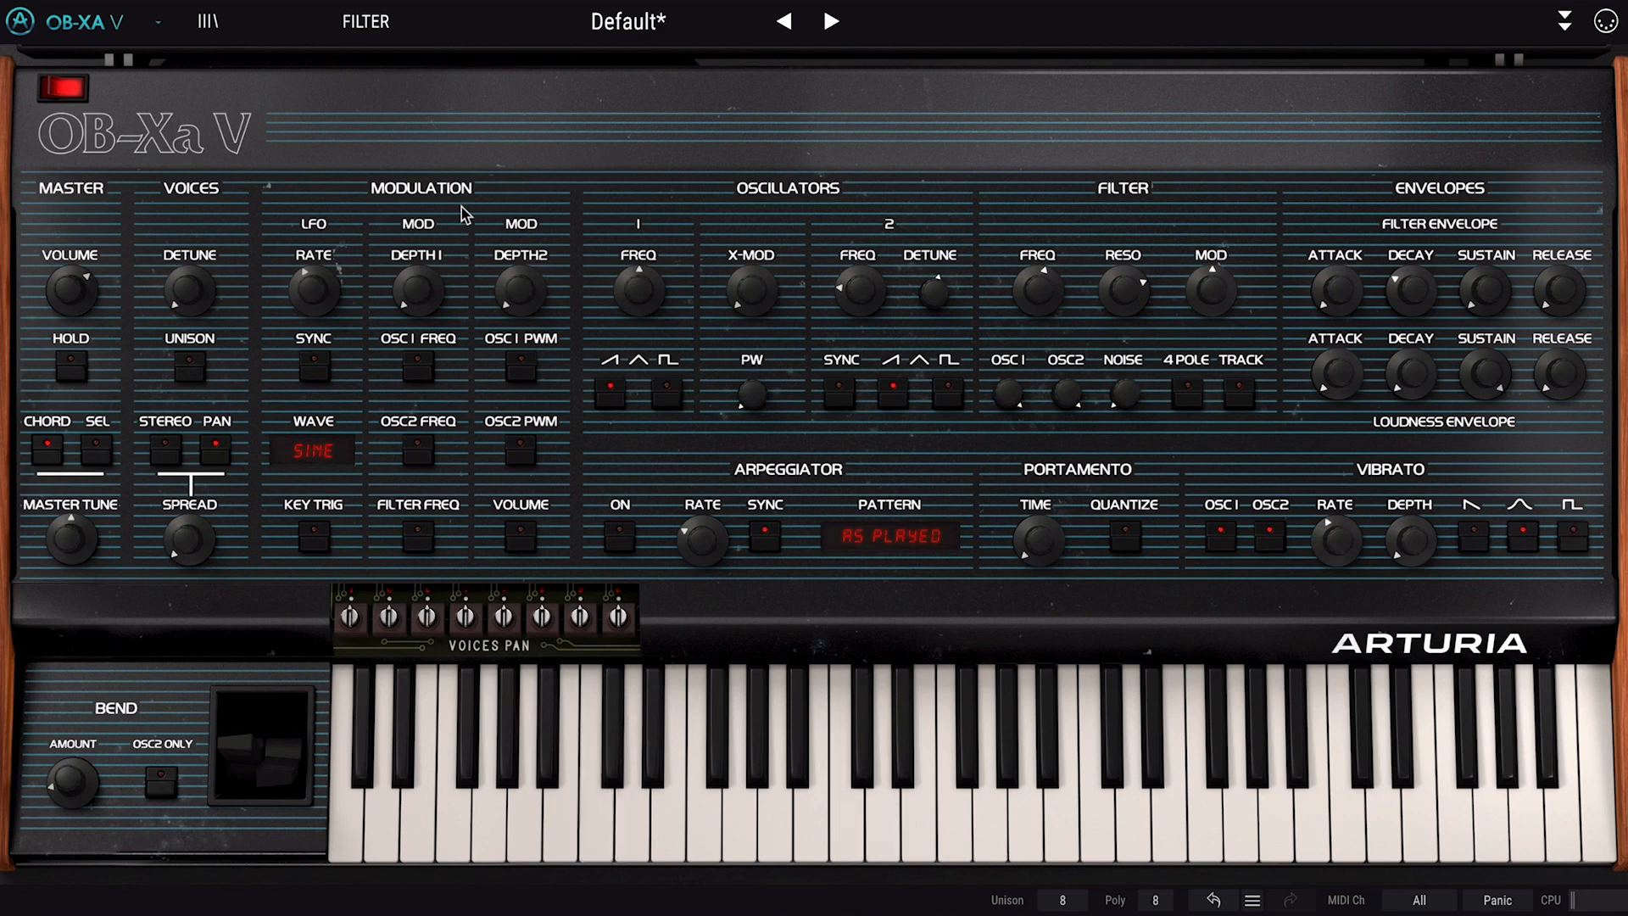
Slow the LFO rate to 0.233 Hz and choose the Sine waveform
drag(313, 290, 313, 327)
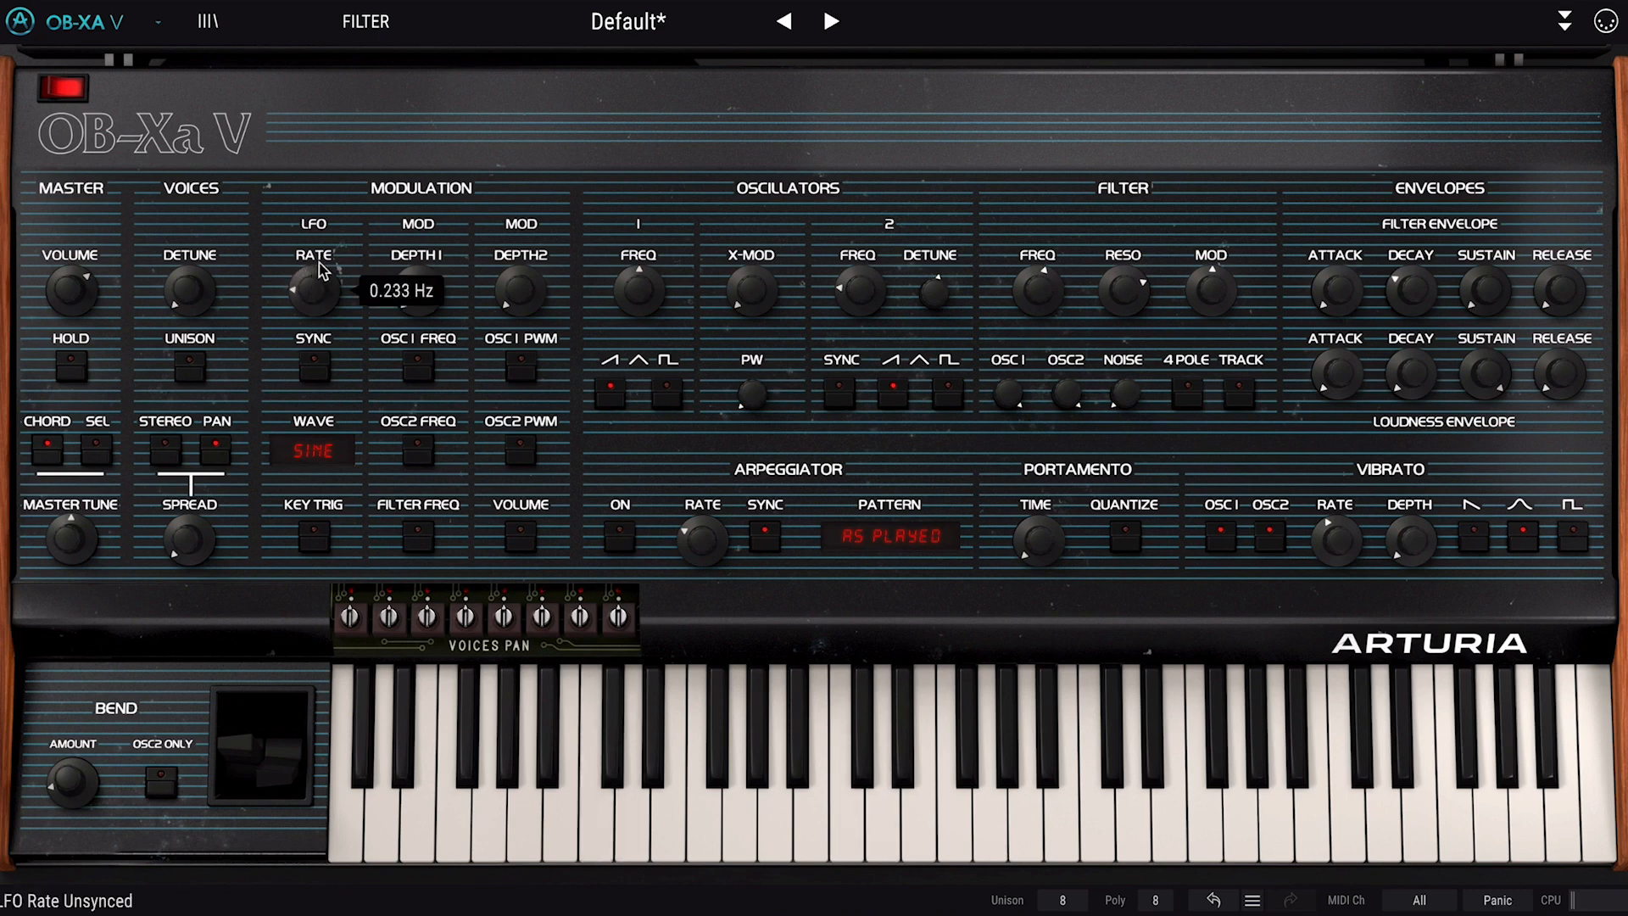
click(321, 458)
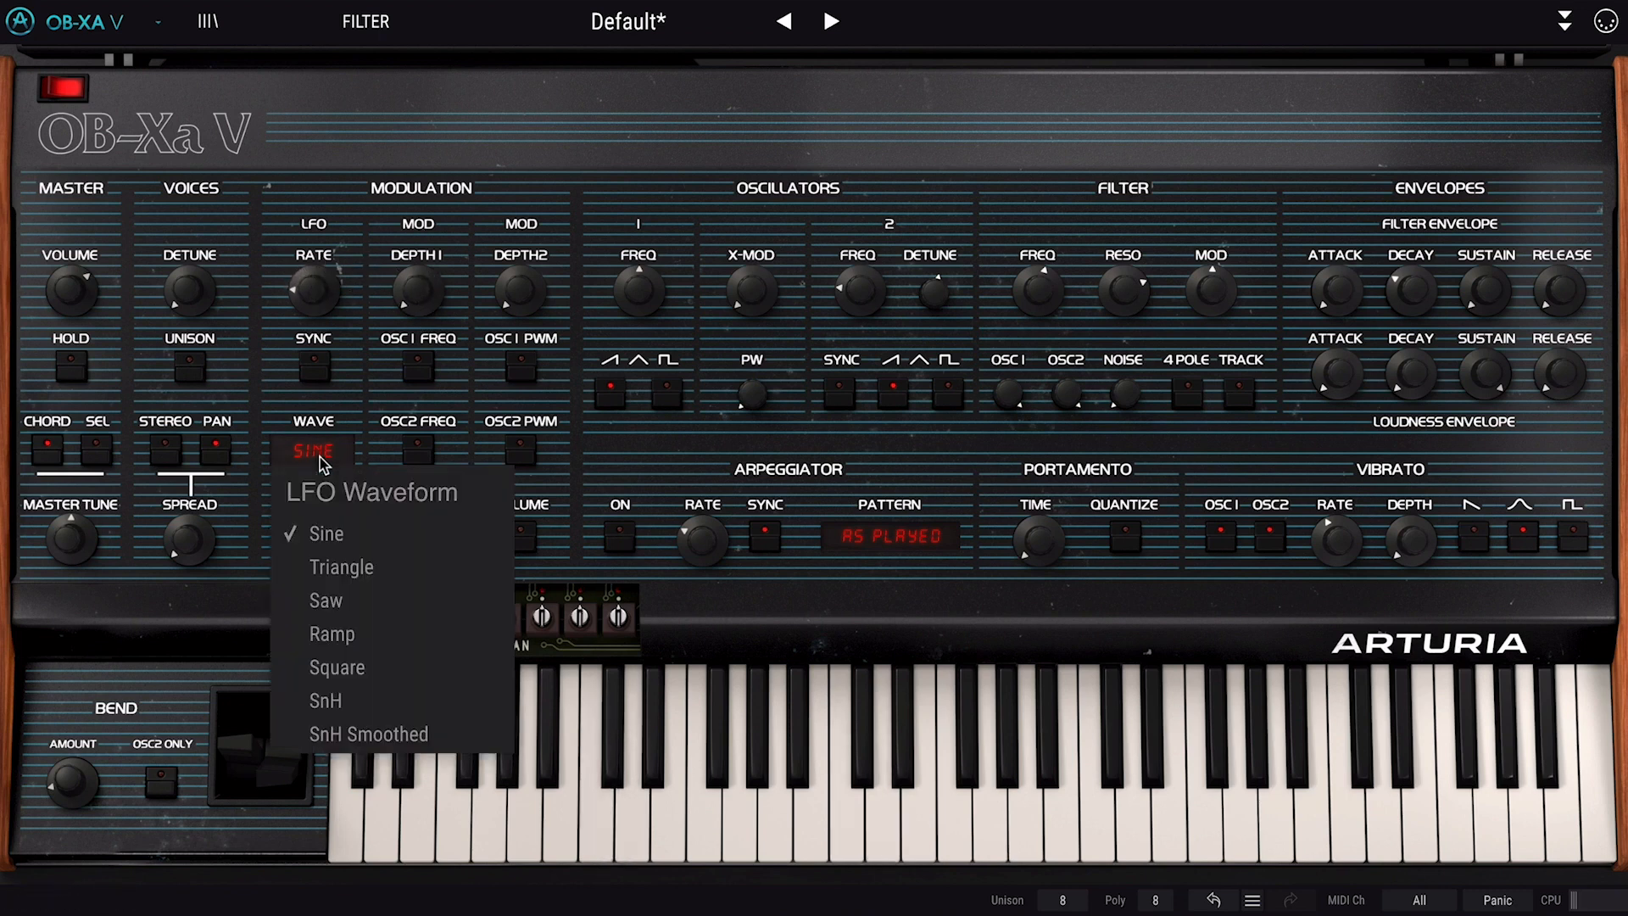
click(366, 540)
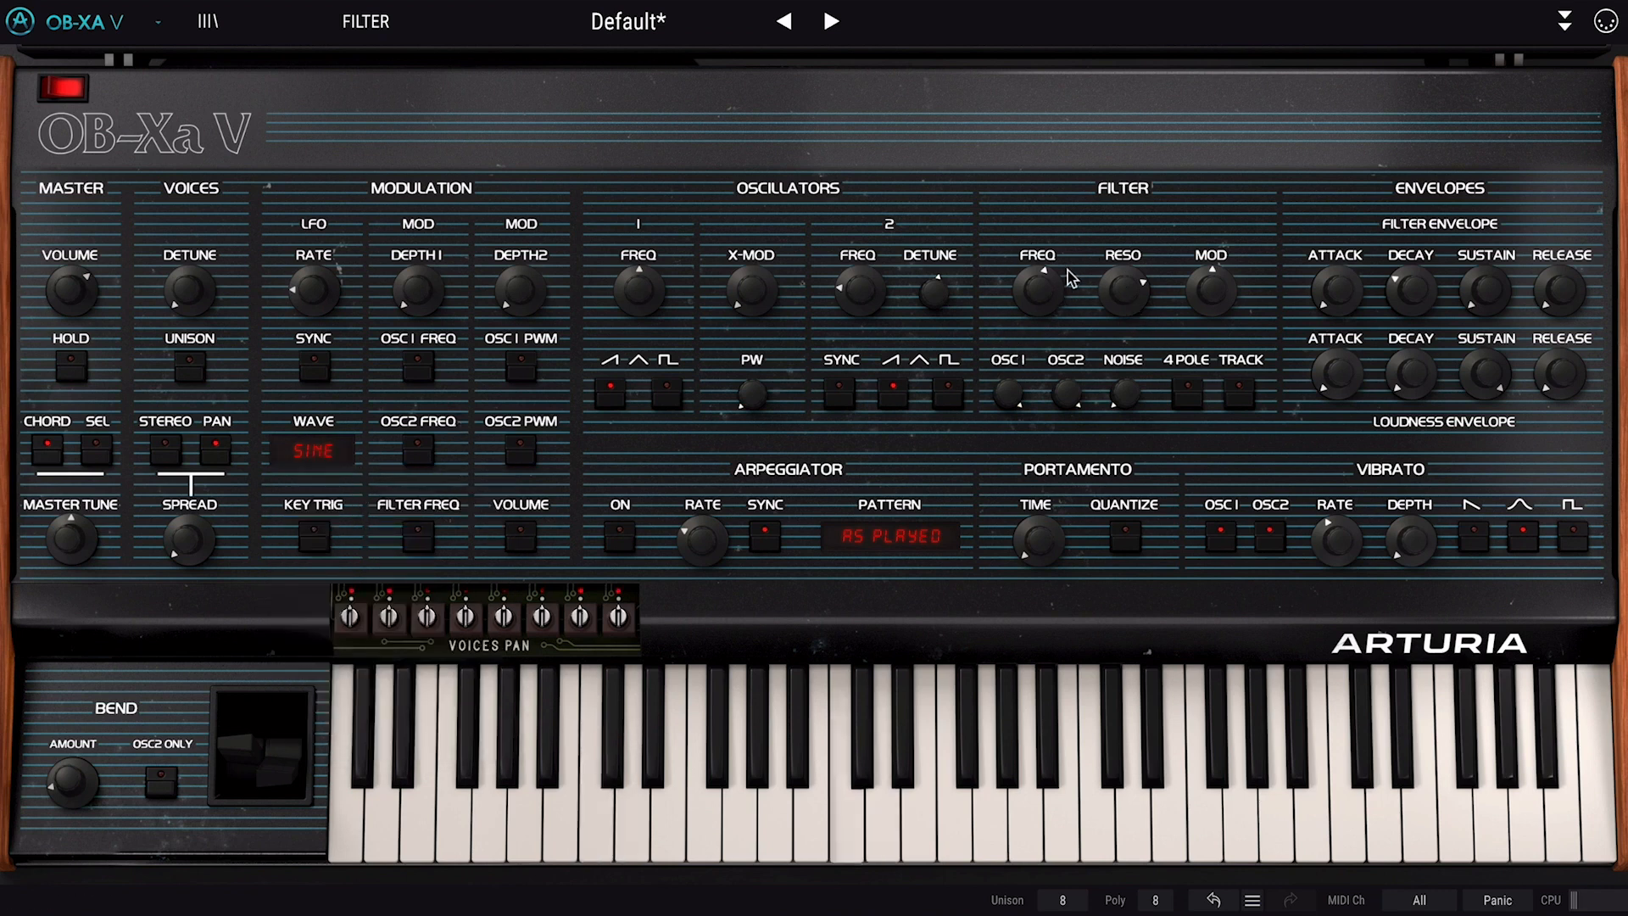
Route the LFO to the filter frequency, raise modulation depth 1 to 0.791 and ease it back slightly
click(418, 537)
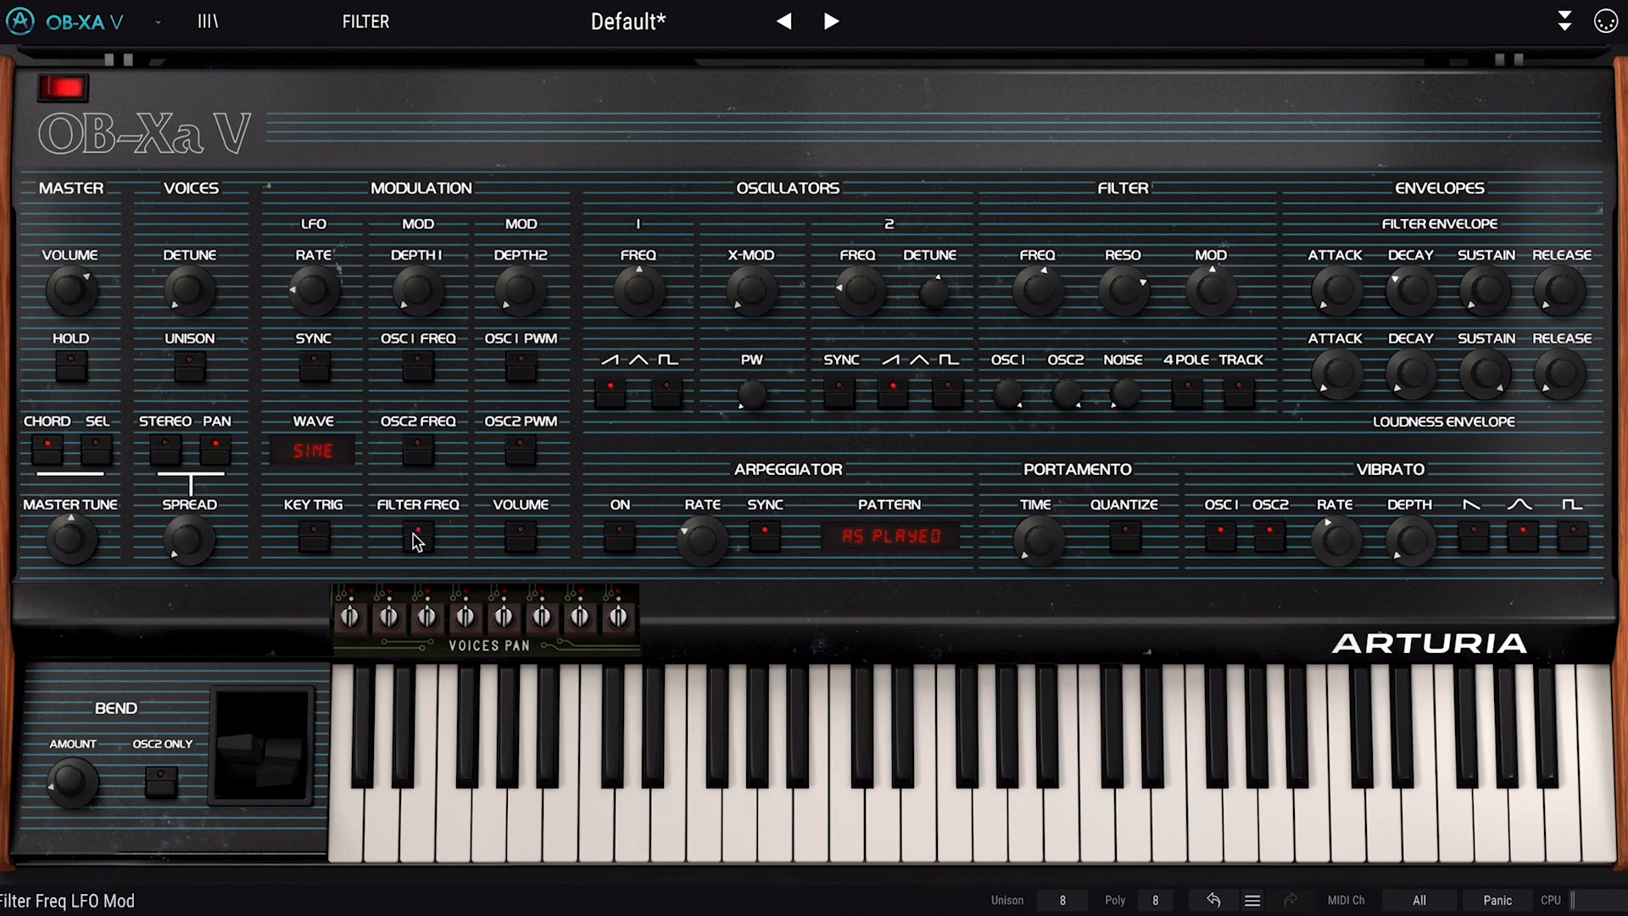
drag(418, 292, 418, 246)
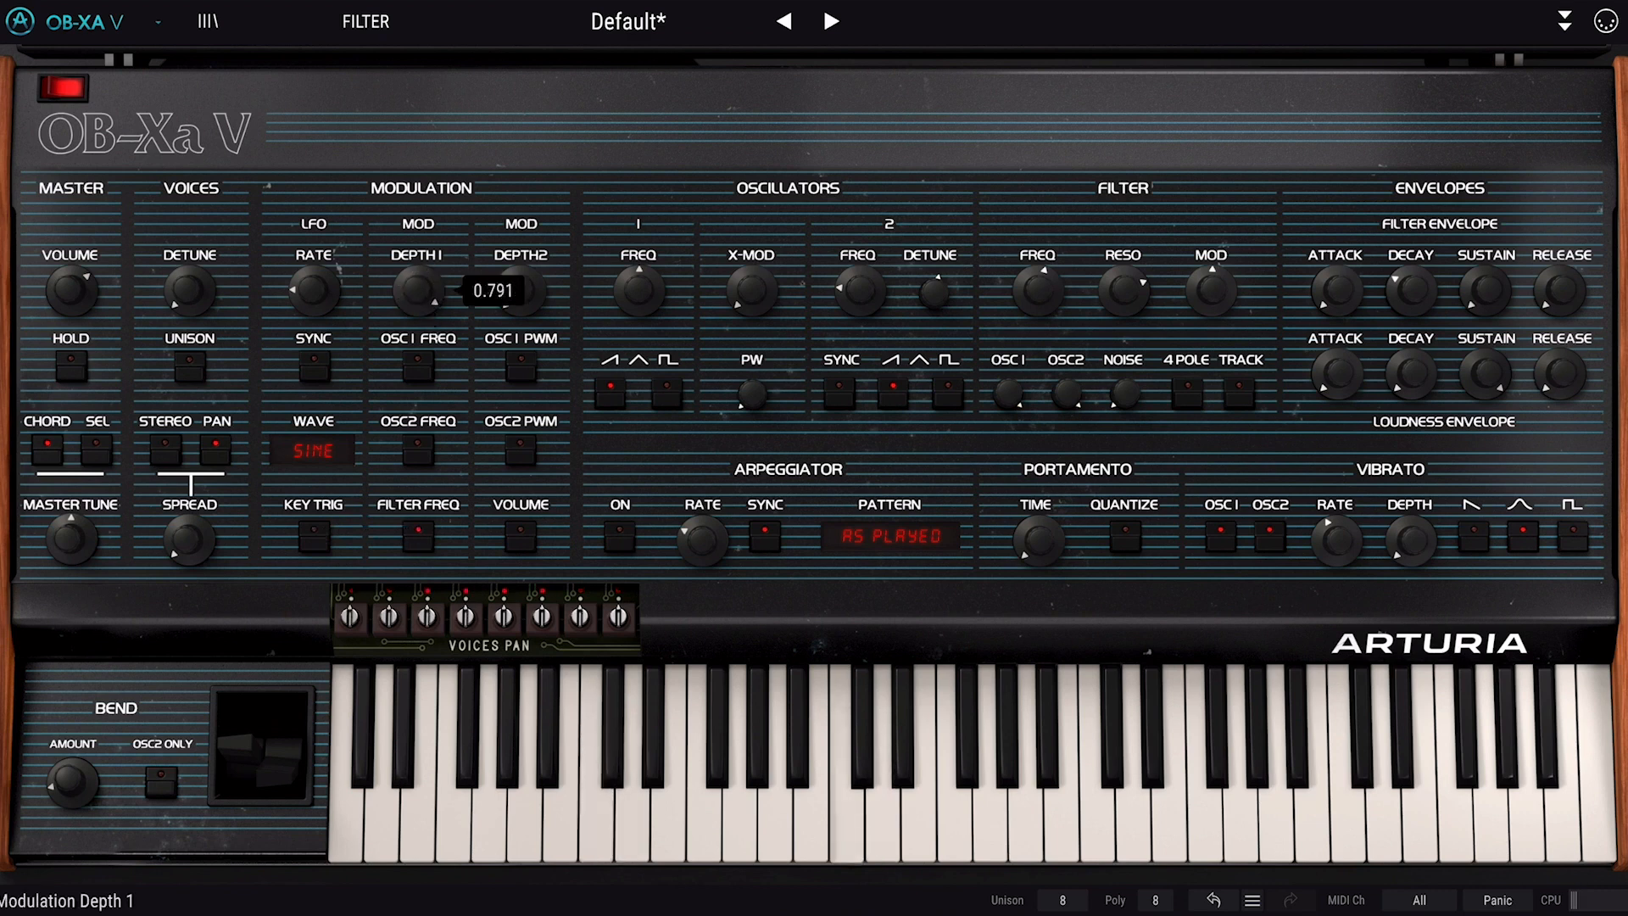
mouse_move(314, 290)
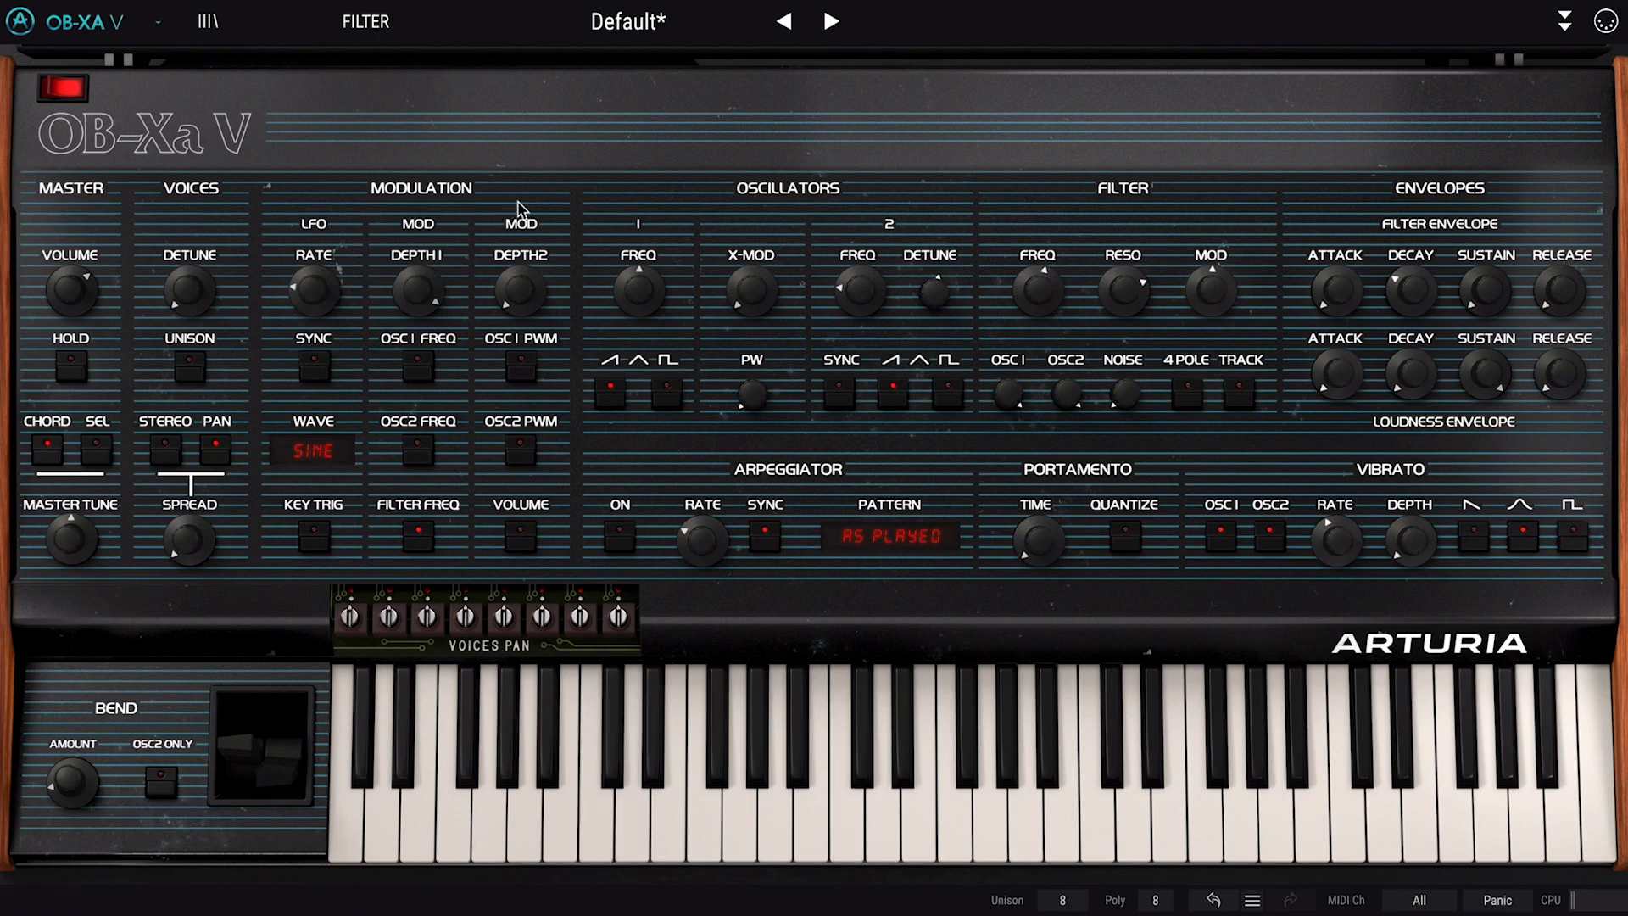
scroll(441, 269, down, 3)
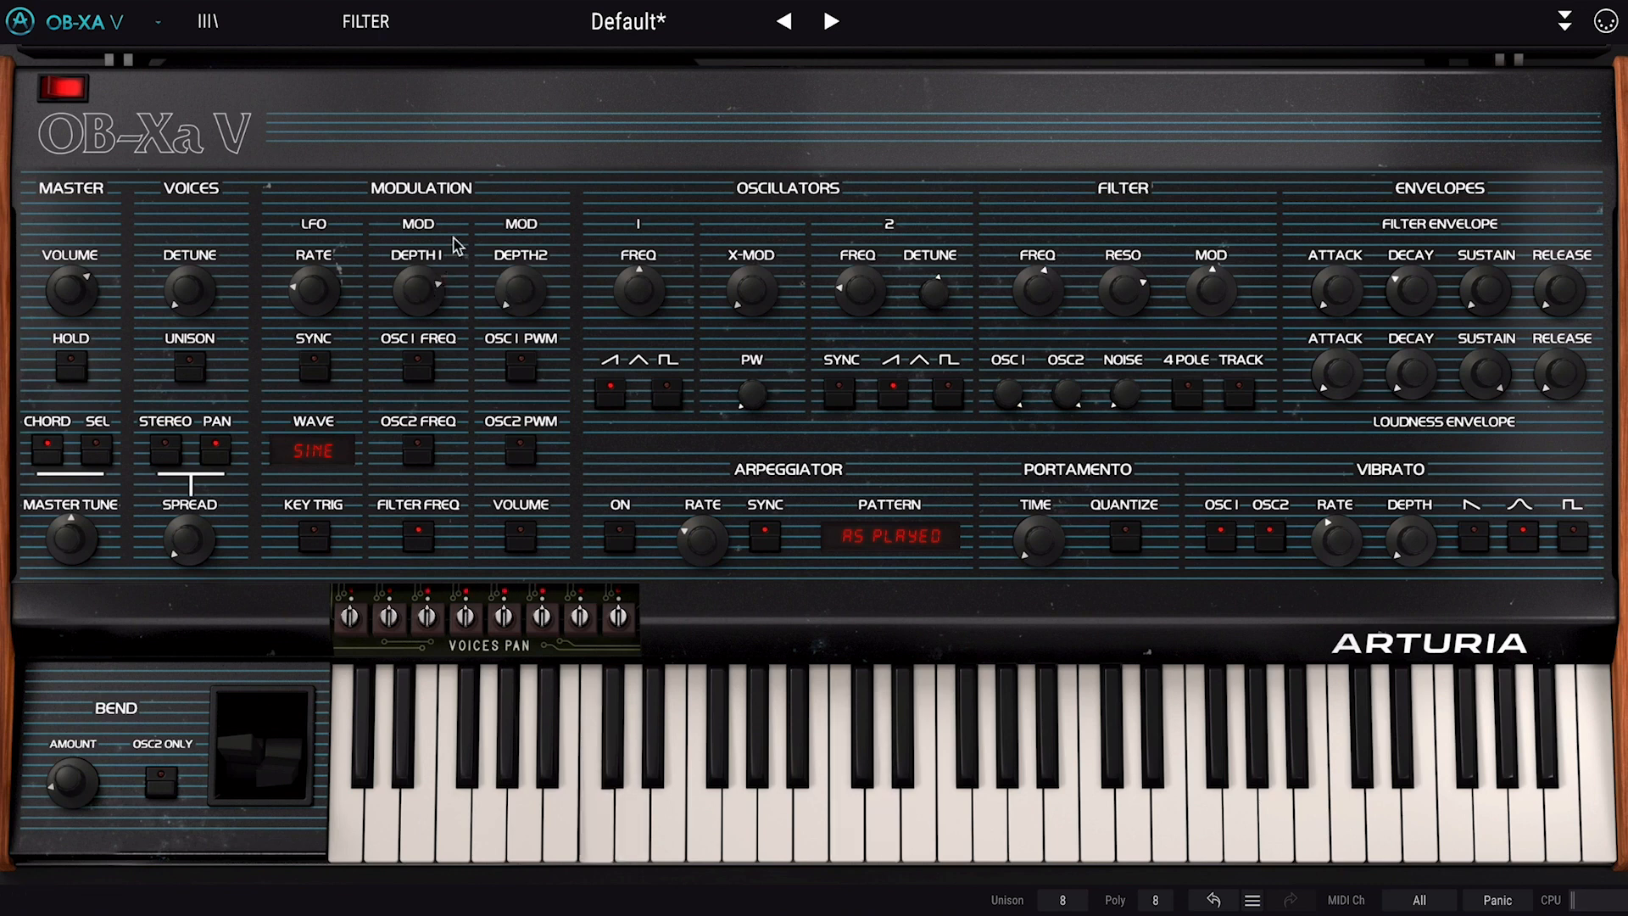
Shape the first modulation function with a point at level 1.00 and time 0.750, curving its rise and fall
click(1565, 21)
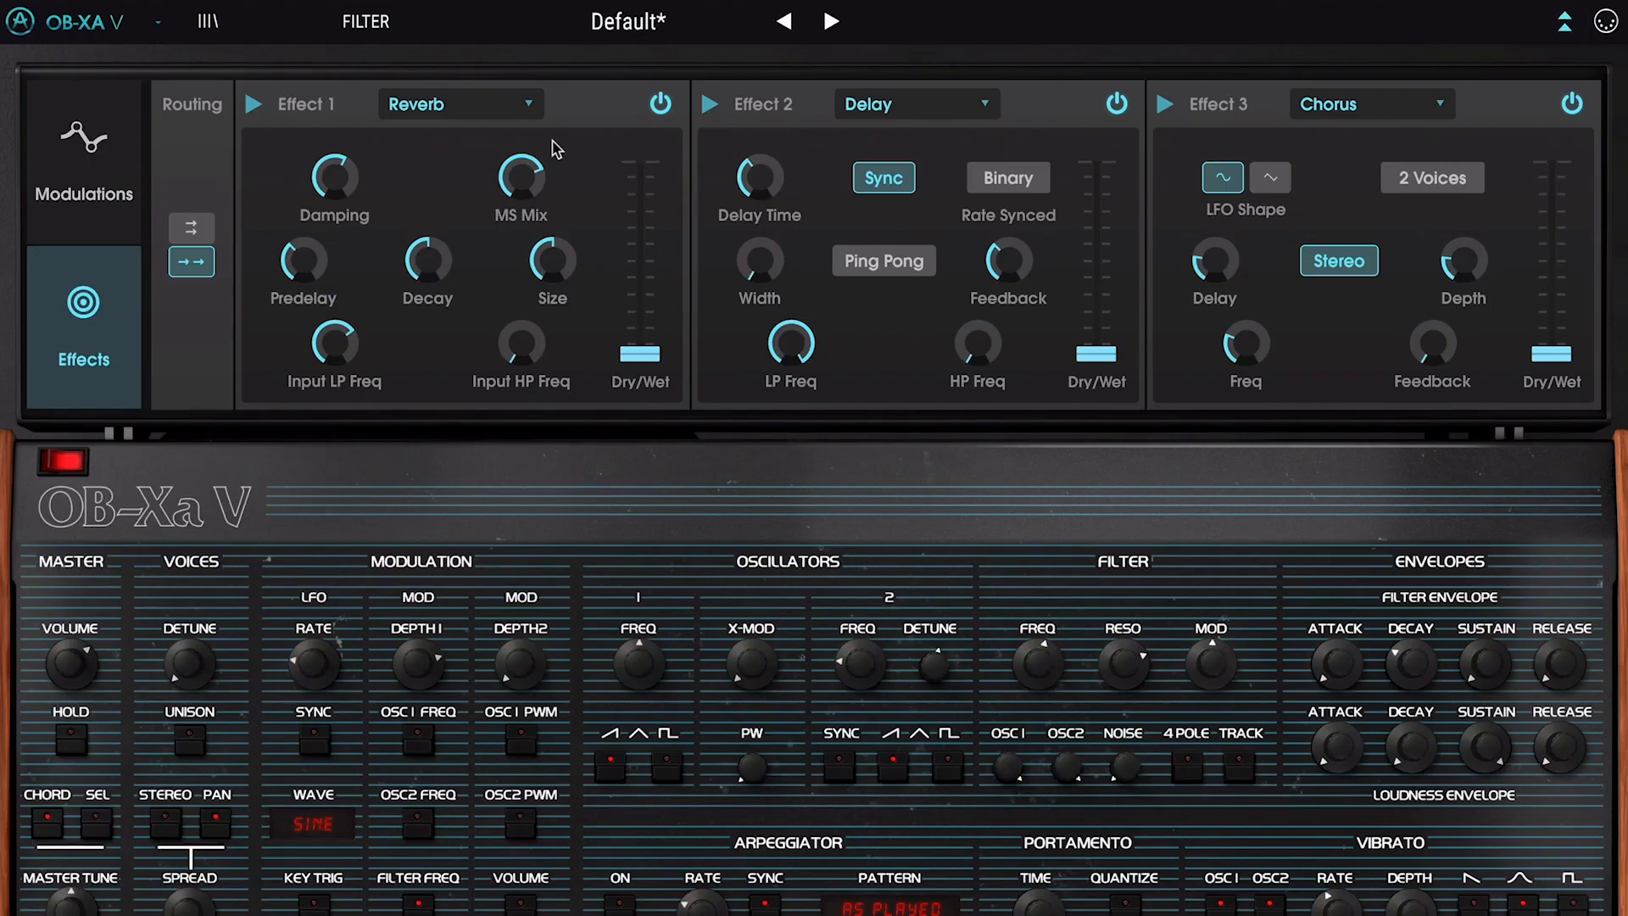
click(102, 211)
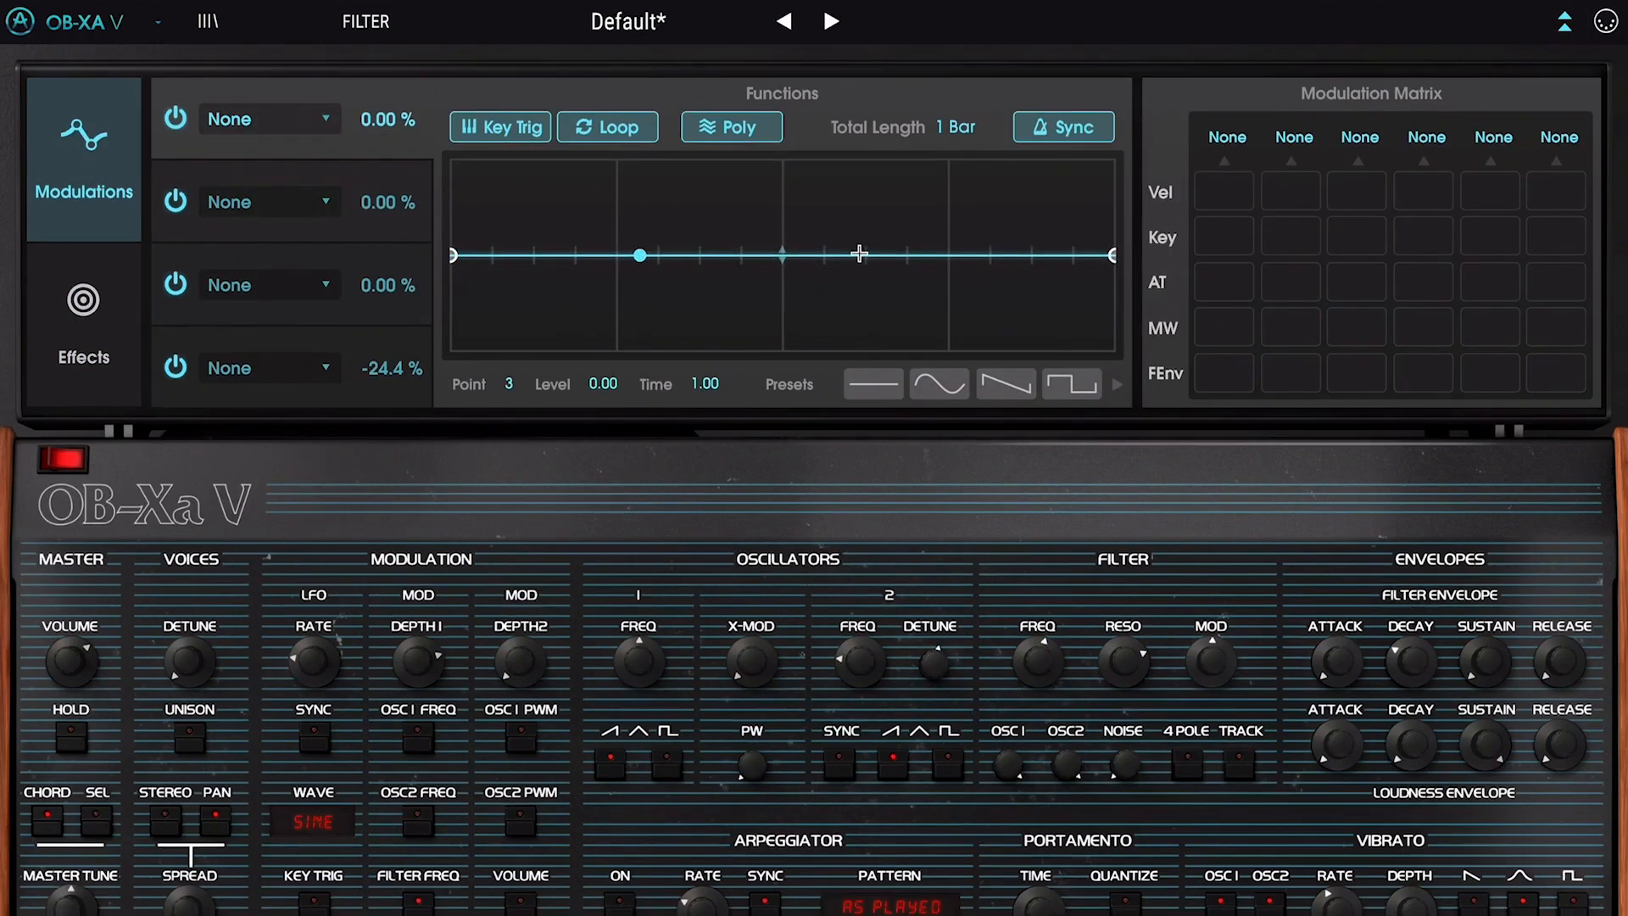
drag(844, 256, 965, 154)
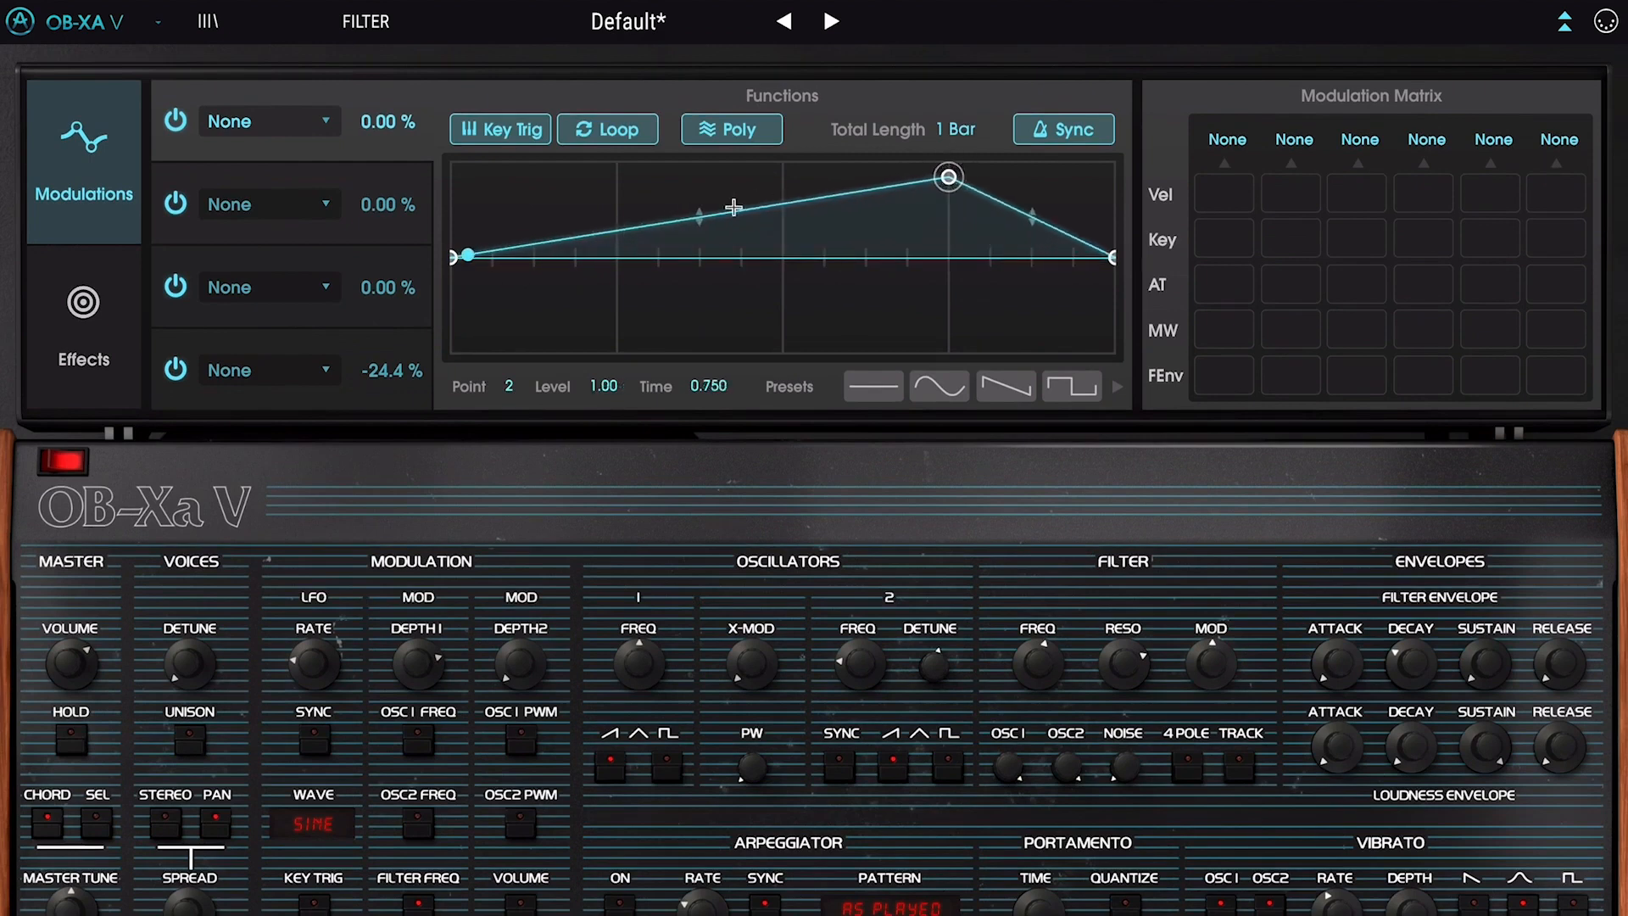
drag(695, 216, 697, 222)
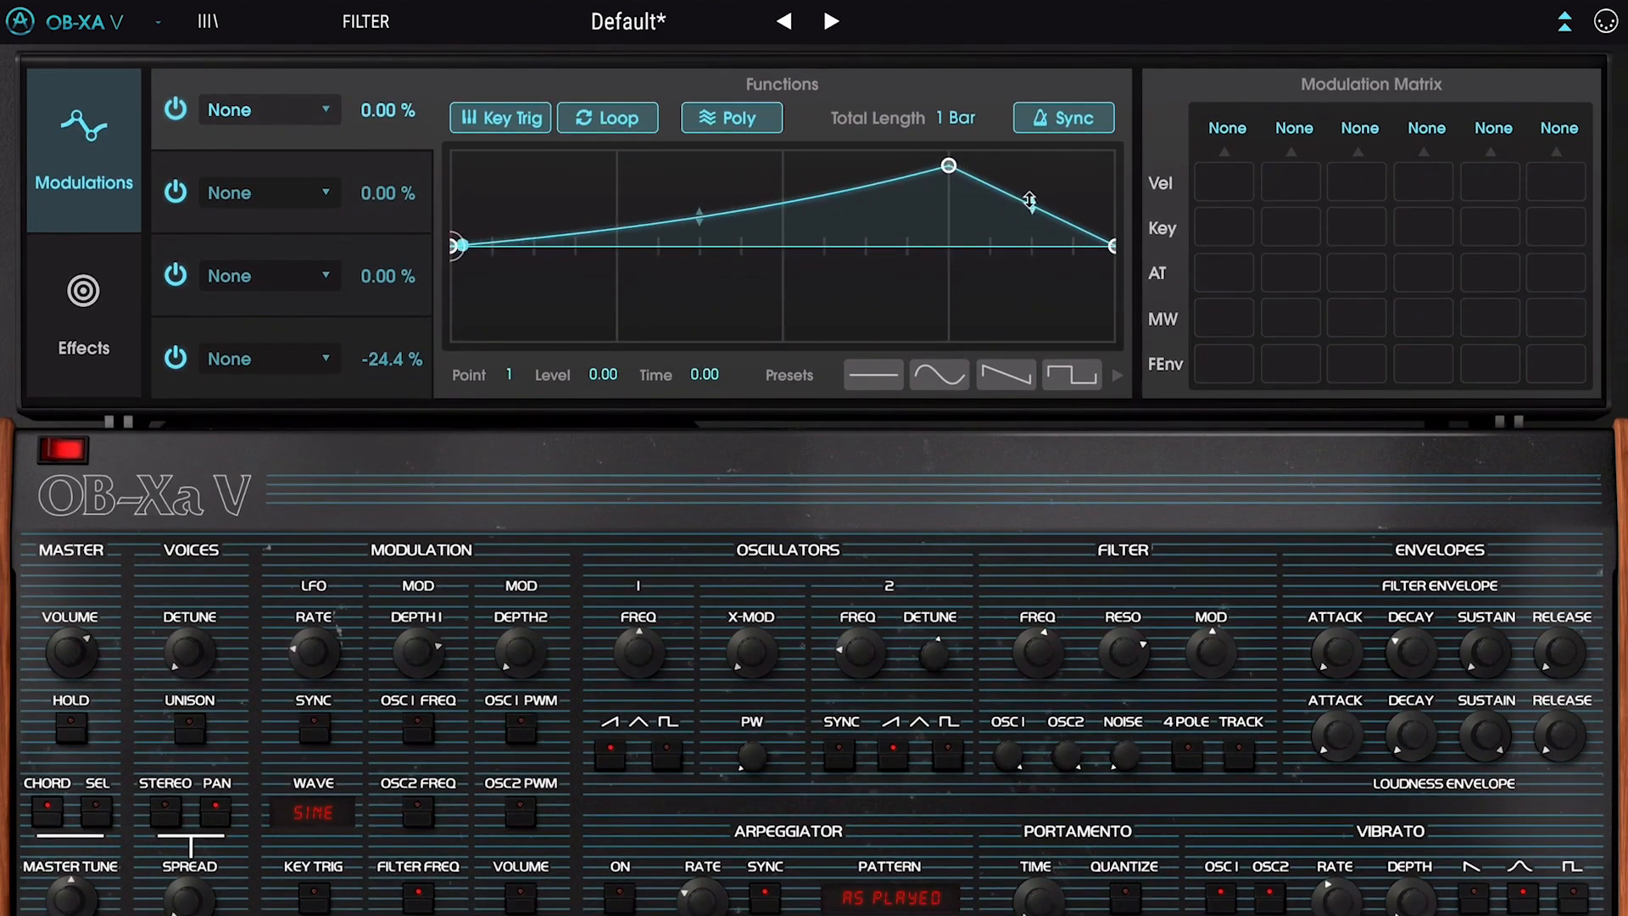
drag(1029, 201, 1031, 214)
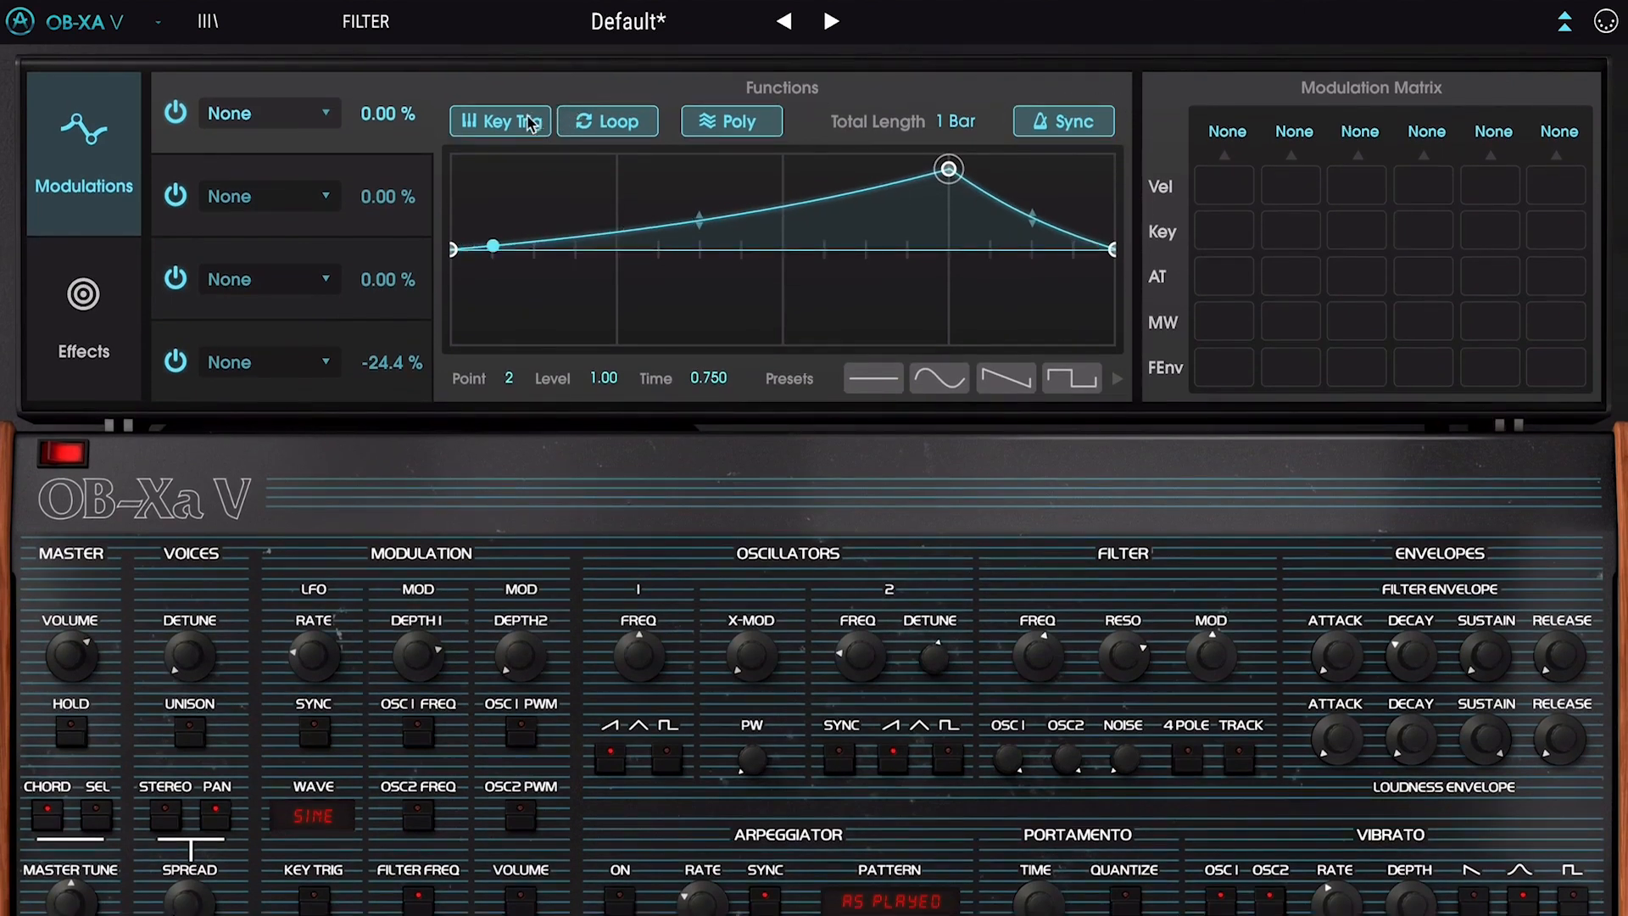
Turn off Key Trig and Poly for the function, with a total length of 4 Bar, and assign it to Filter Freq
click(530, 123)
click(734, 122)
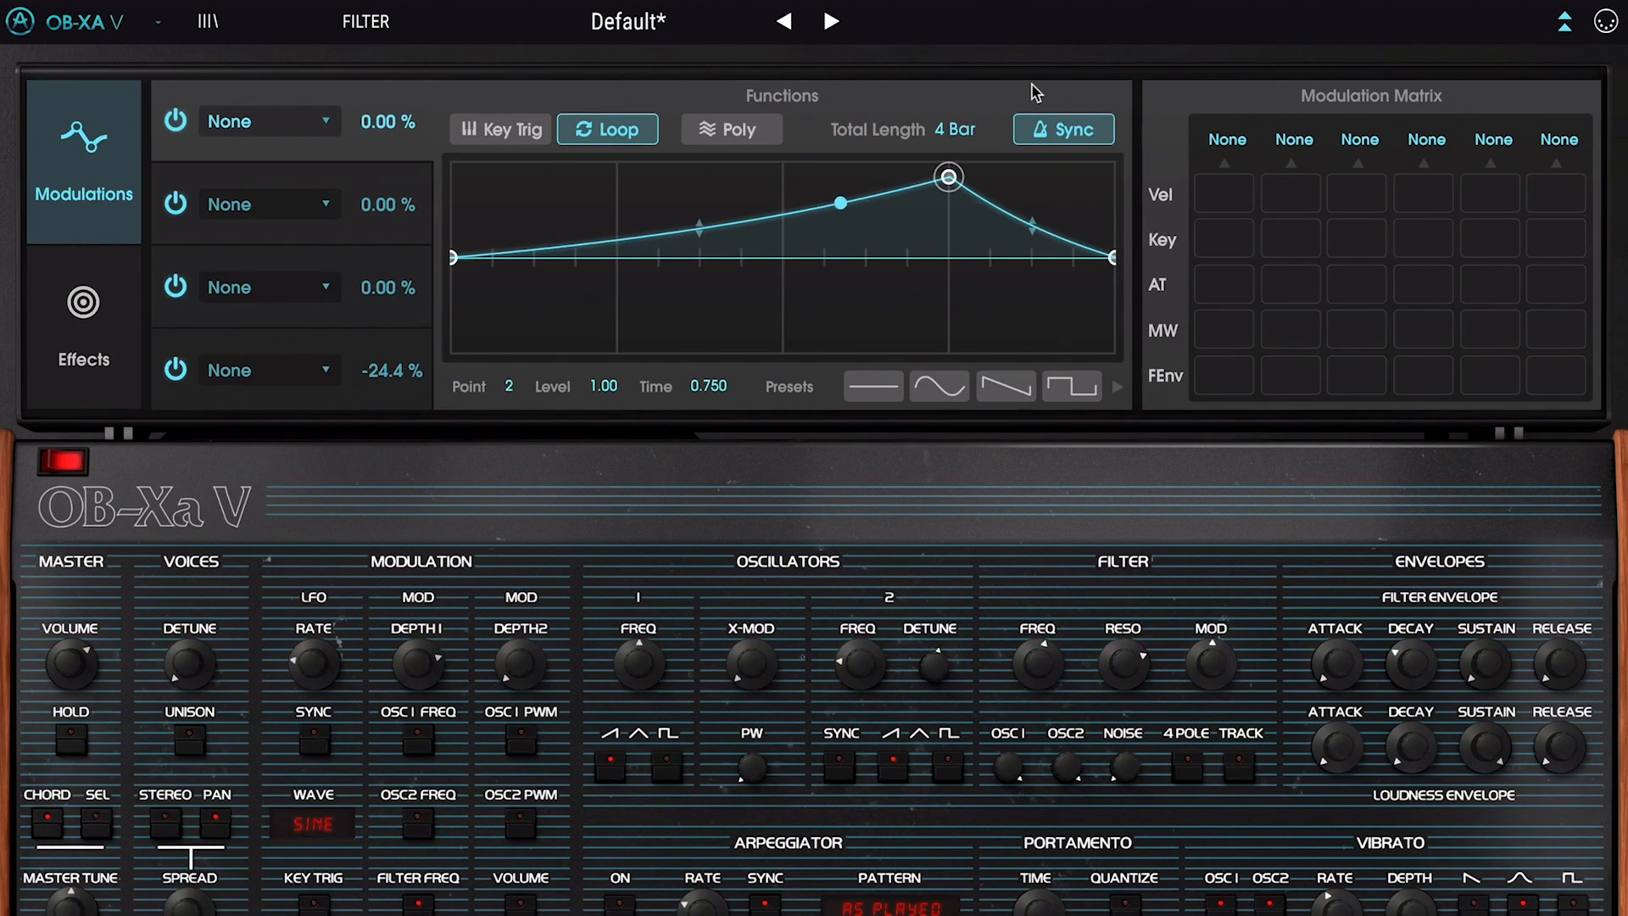
click(267, 123)
click(687, 155)
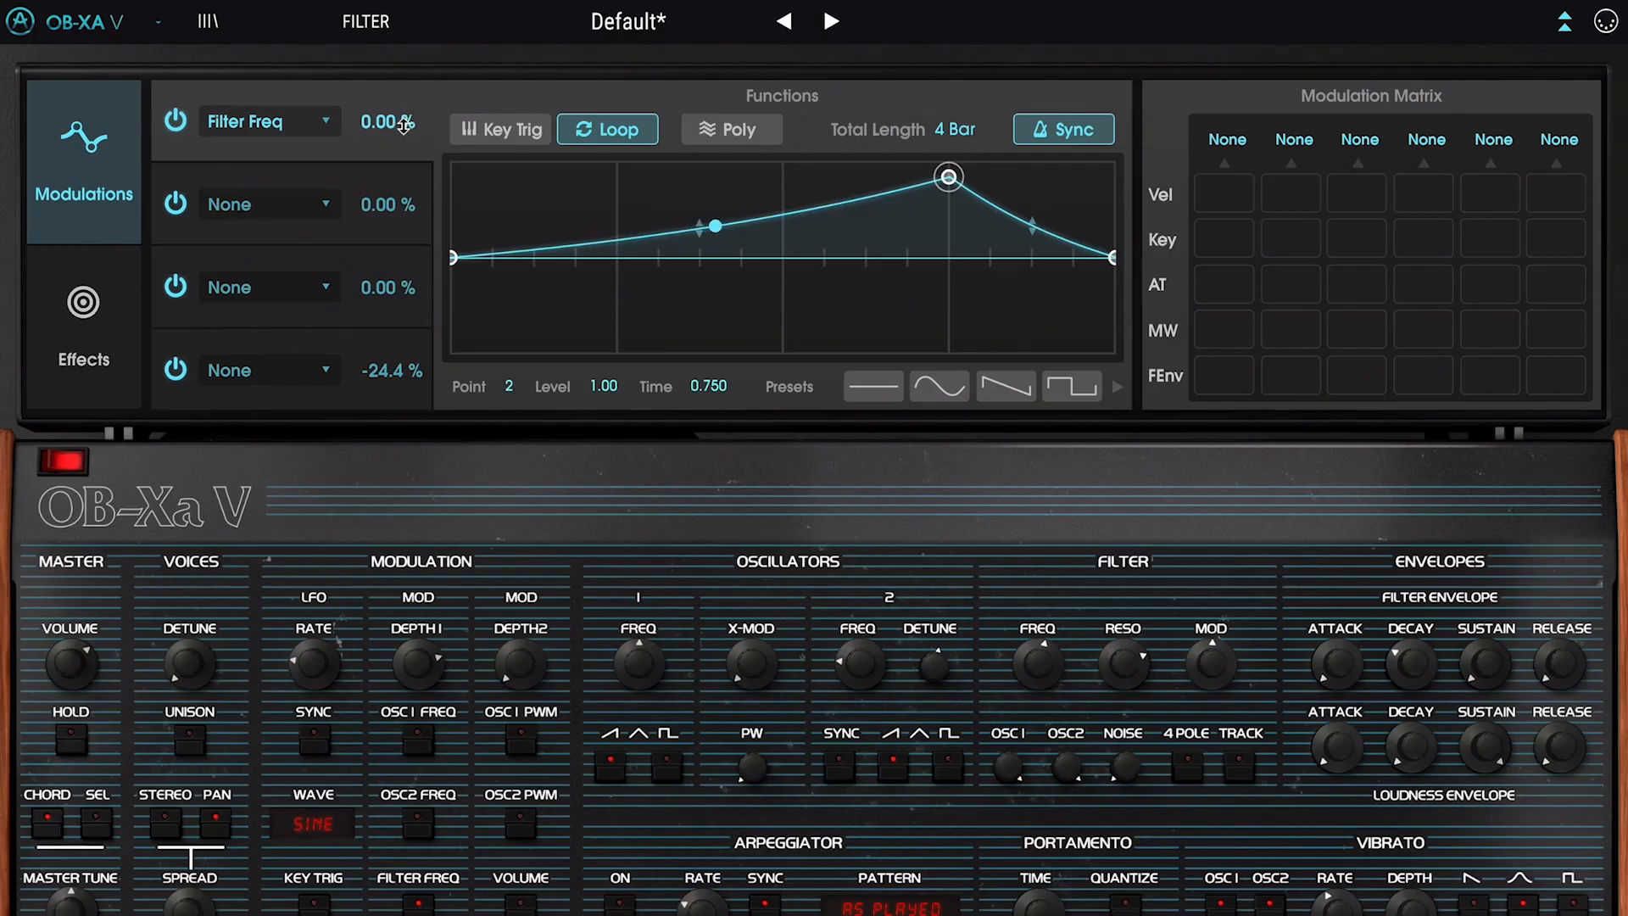
Set the first function's Filter Freq amount to 100 % and raise modulation depth 1
click(392, 658)
drag(413, 665, 412, 665)
click(1566, 23)
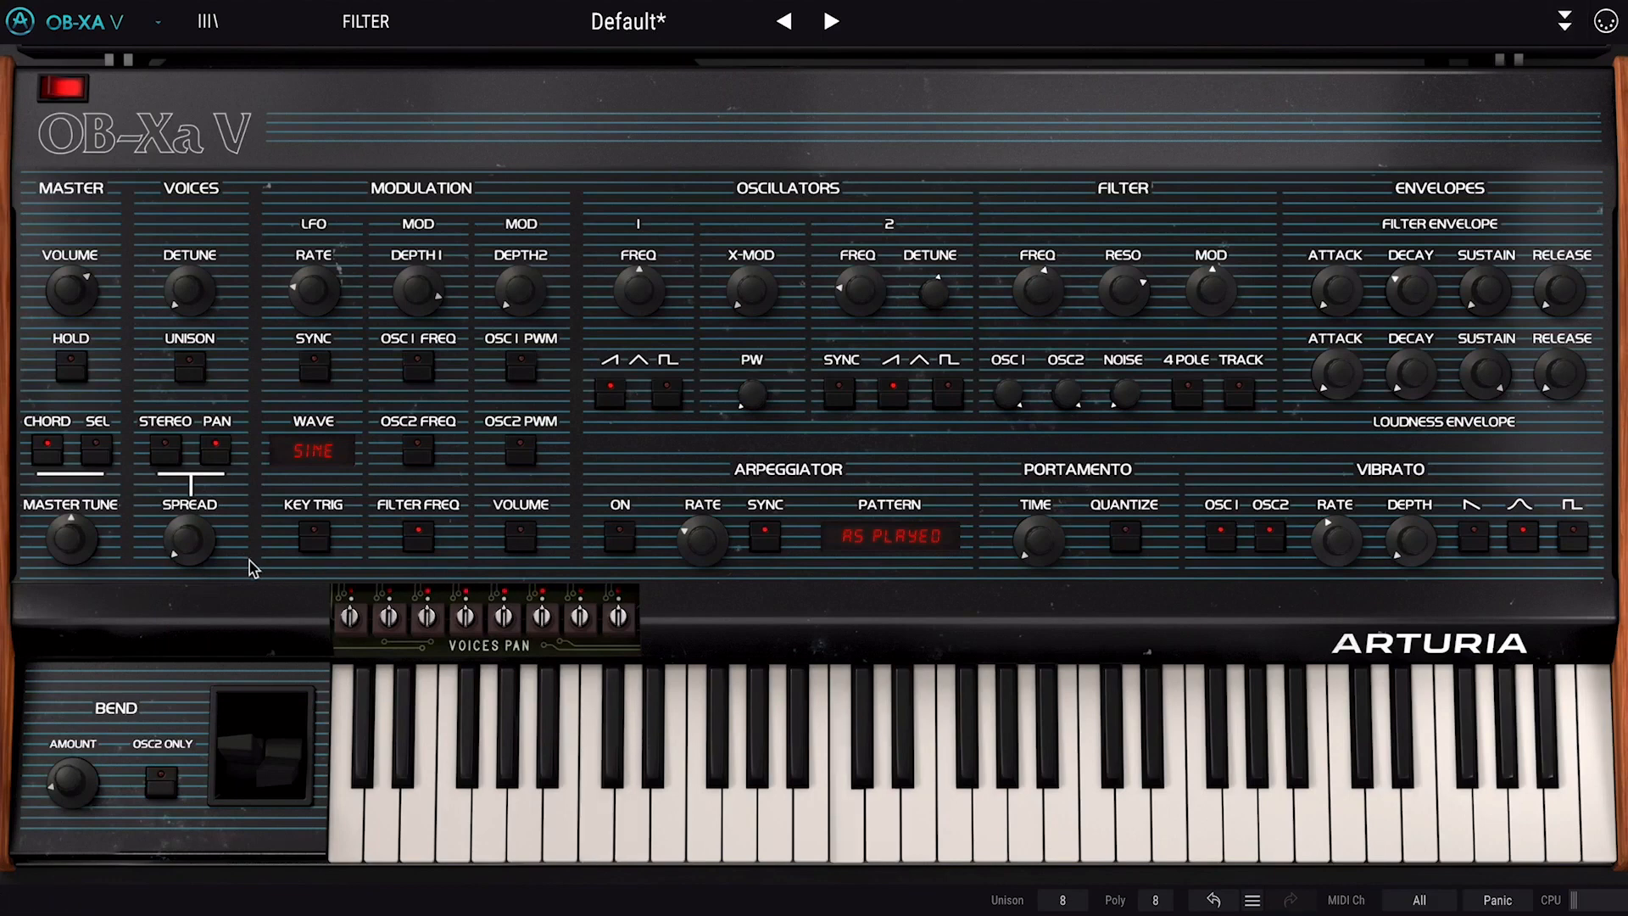
Switch the voices to Stereo mode, adjust the LFO and Filter stereo offsets, and raise Spread to about 0.460
click(166, 450)
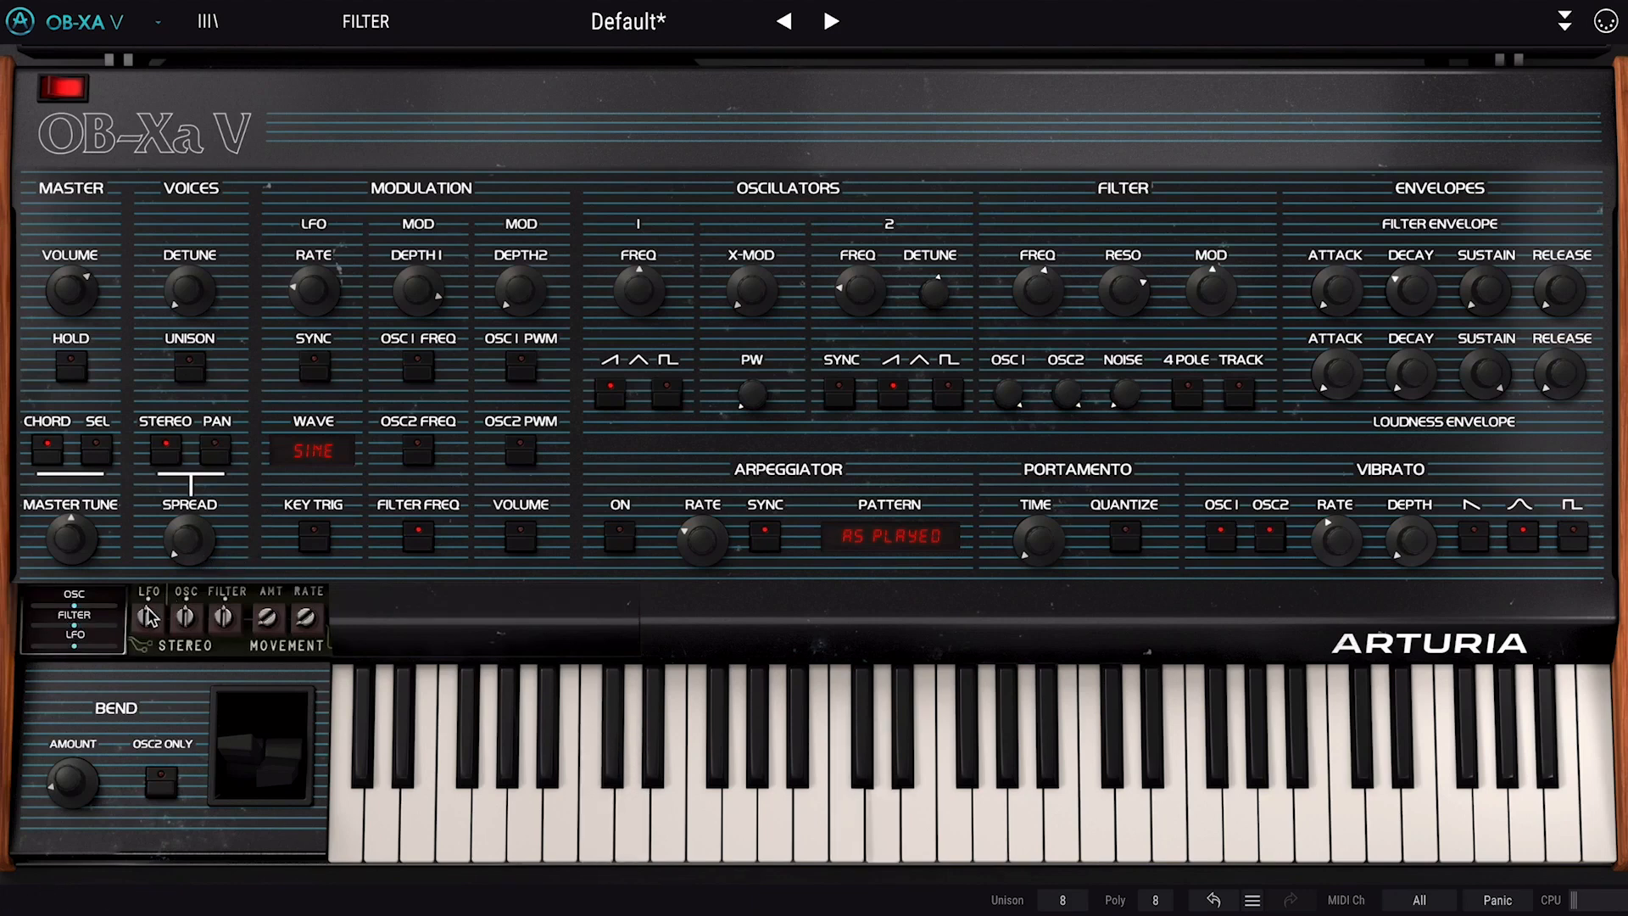
drag(146, 617, 228, 606)
drag(188, 540, 189, 502)
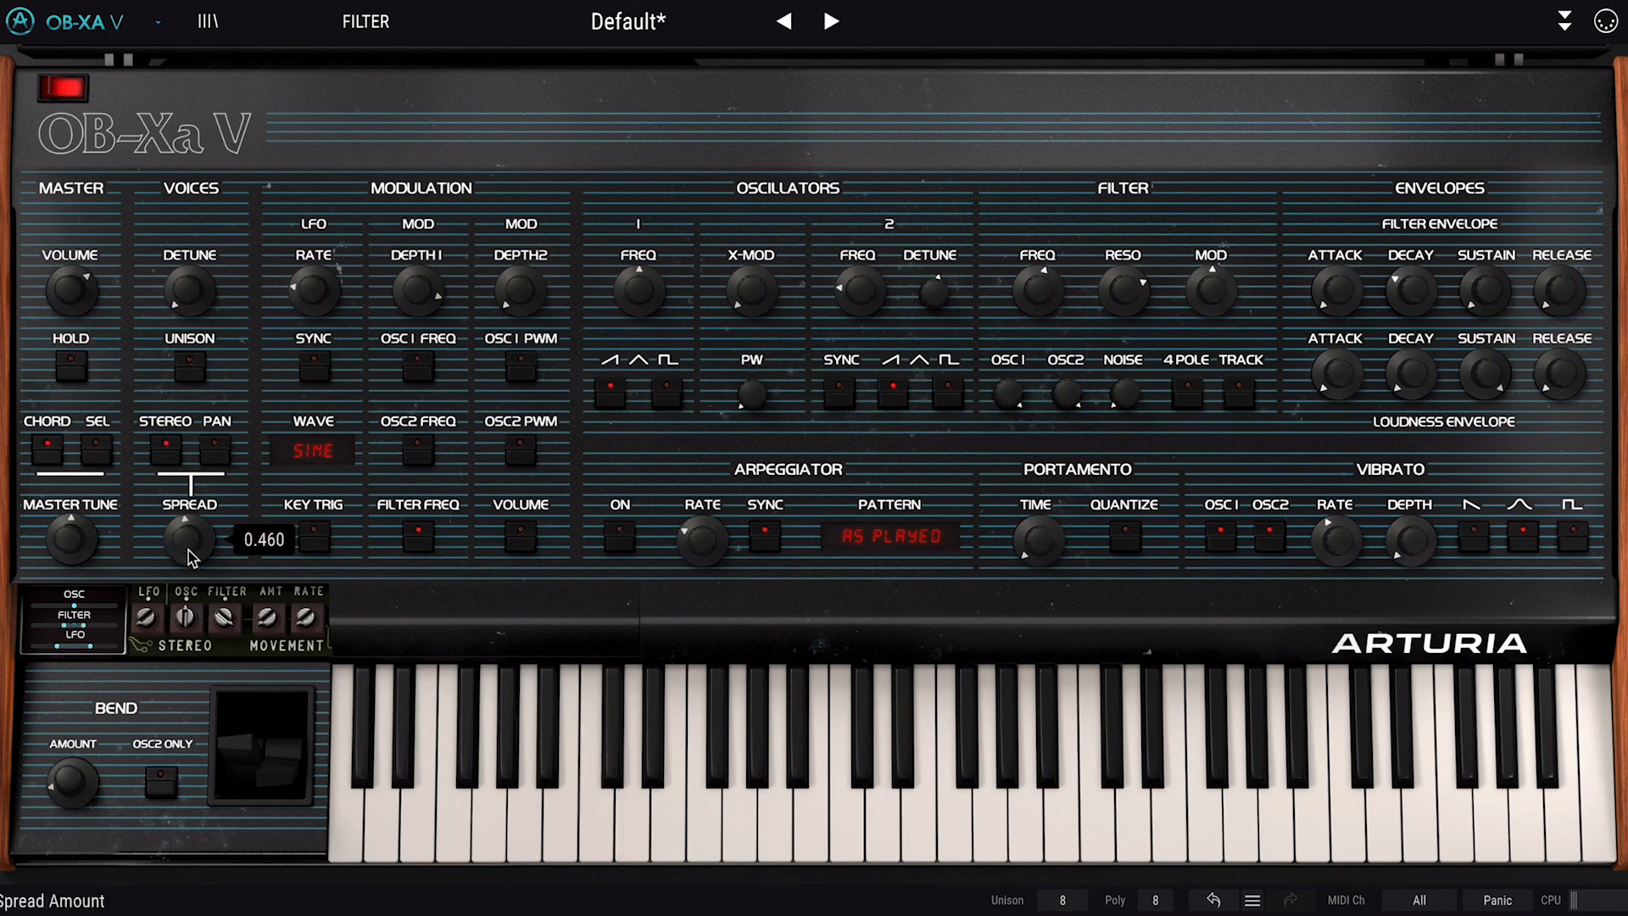
Set the stereo movement amount to about 0.868, adjust the movement rate, and raise the voice Spread further
drag(265, 623, 303, 613)
mouse_move(280, 623)
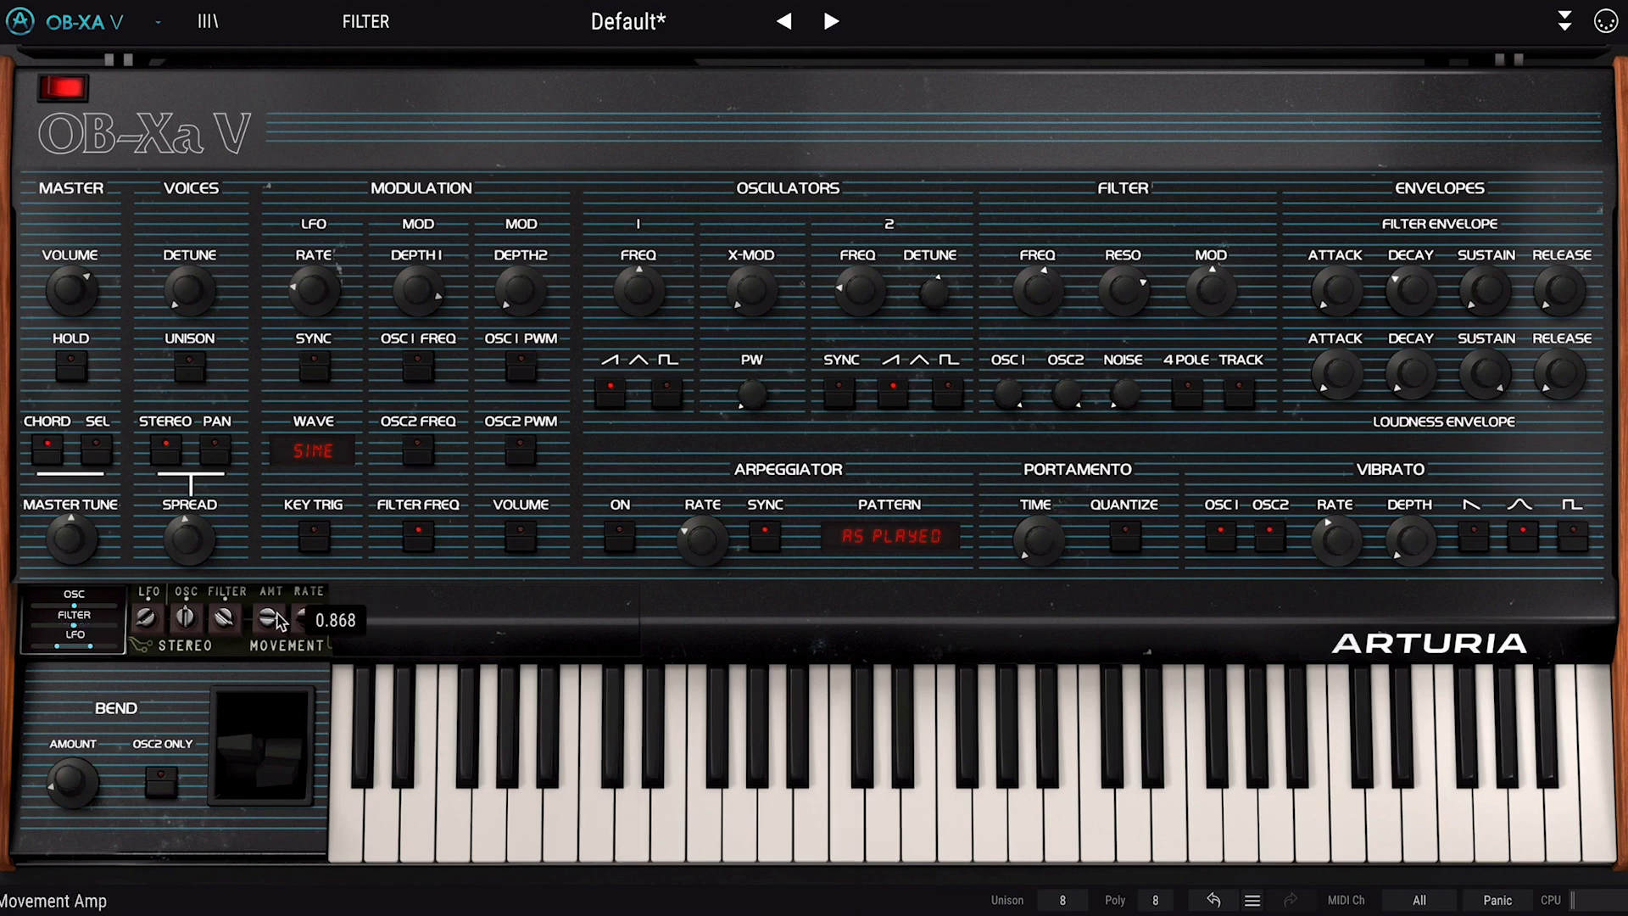
mouse_move(197, 560)
drag(198, 559, 205, 502)
double_click(189, 539)
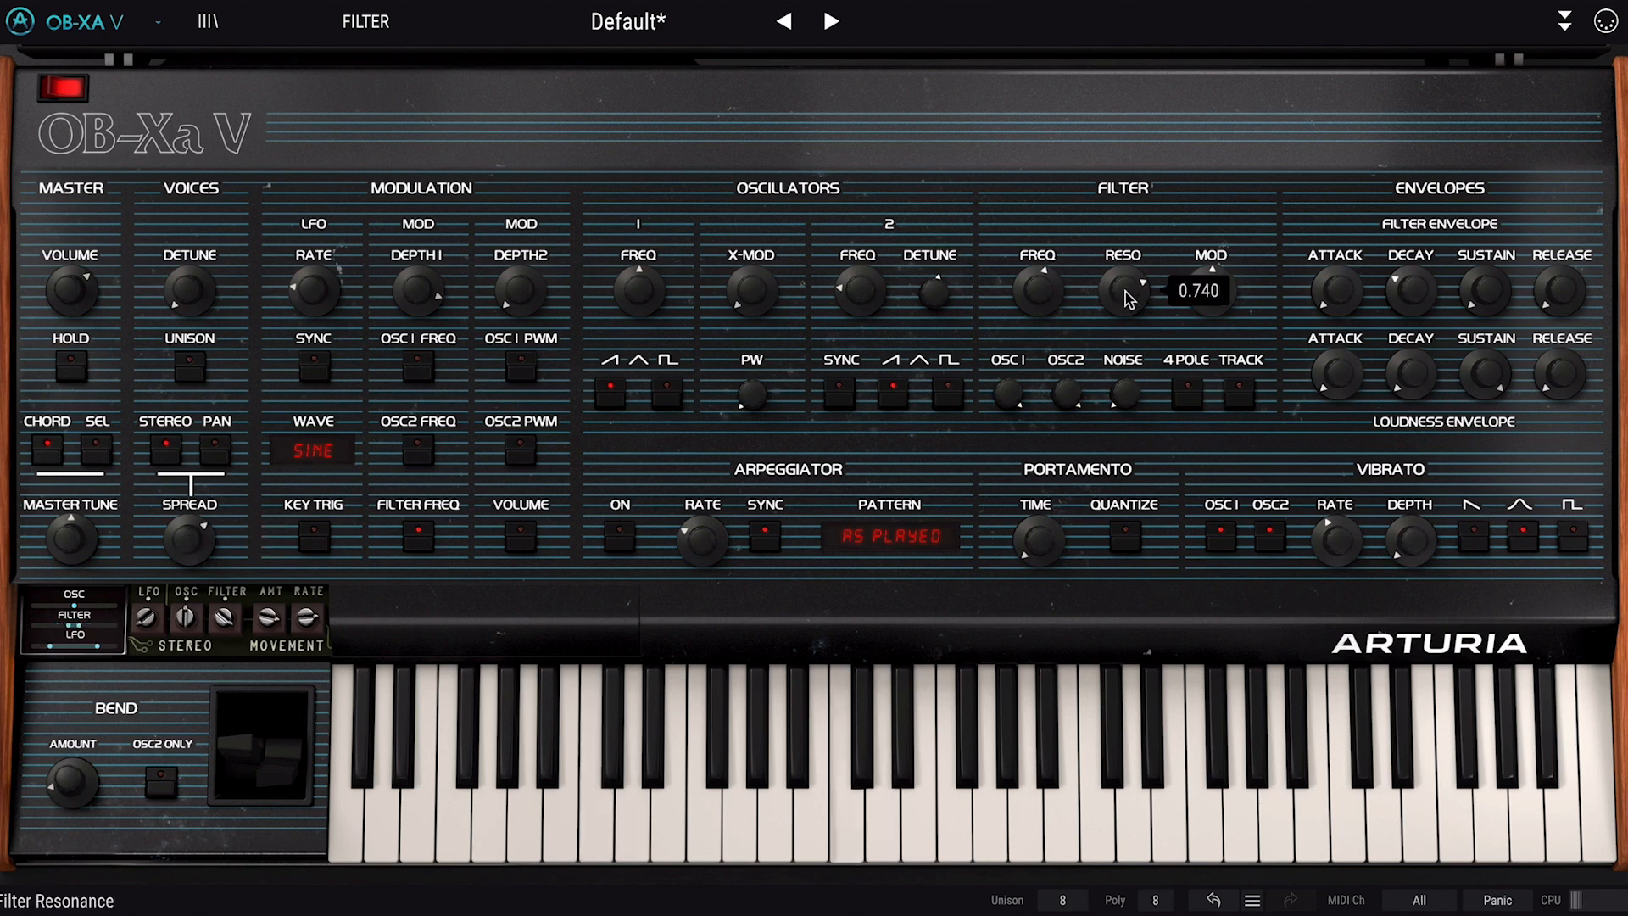
Raise the filter resonance above 0.740 and lower the filter frequency slightly
drag(1128, 304, 1038, 299)
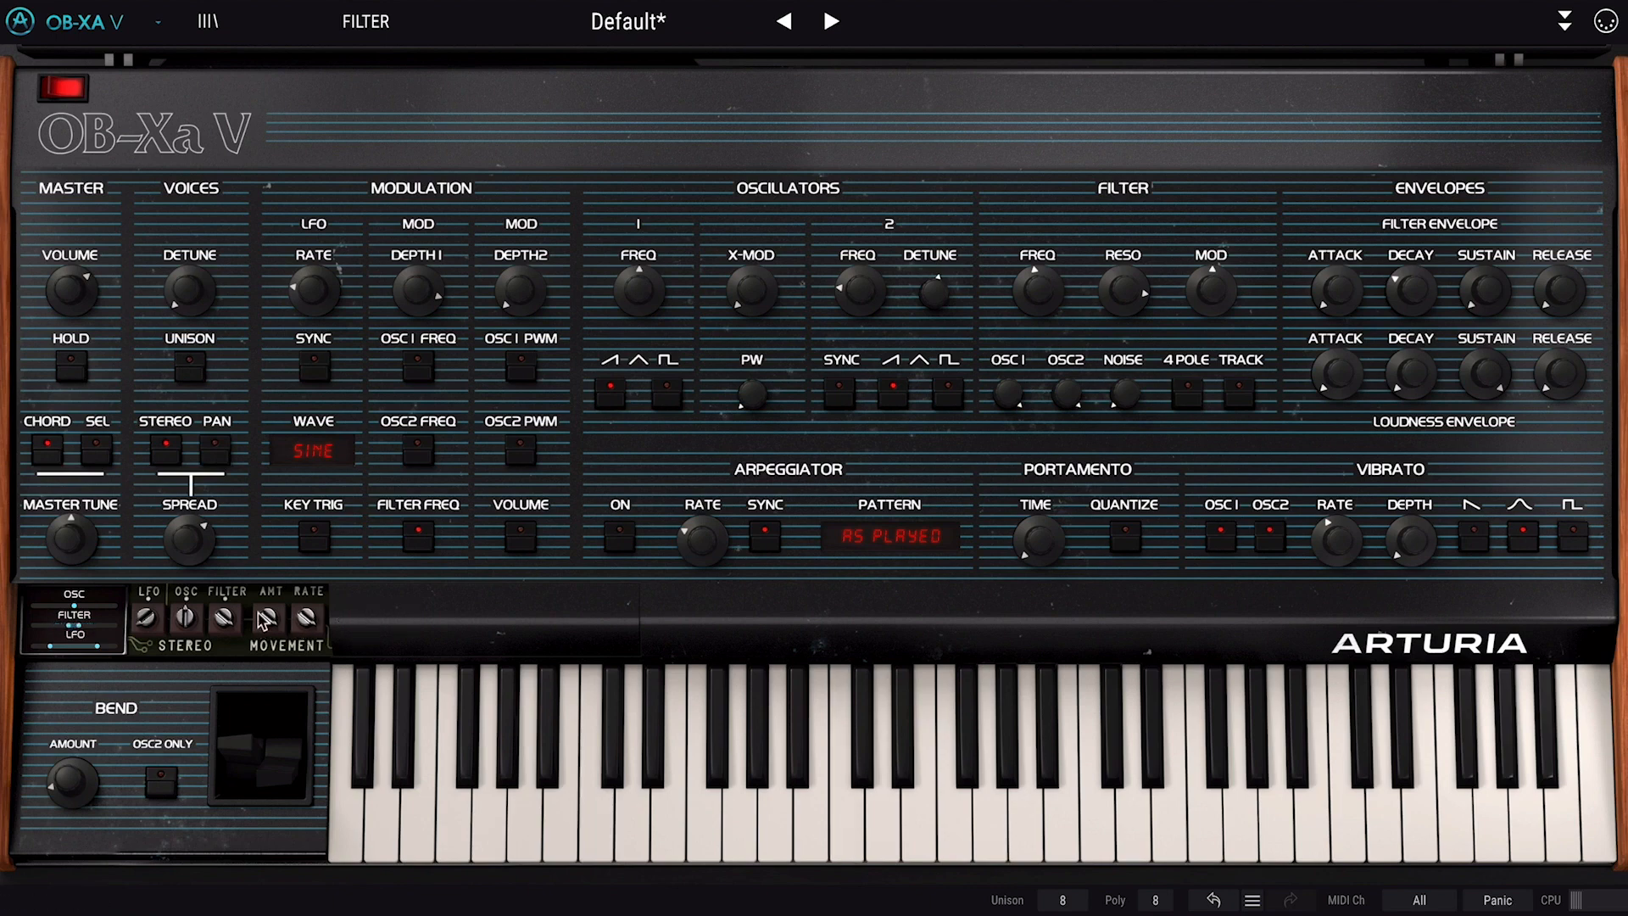
mouse_move(224, 620)
Show the effects, turn the reverb's MS Mix down to minimum and increase its Size
click(1563, 21)
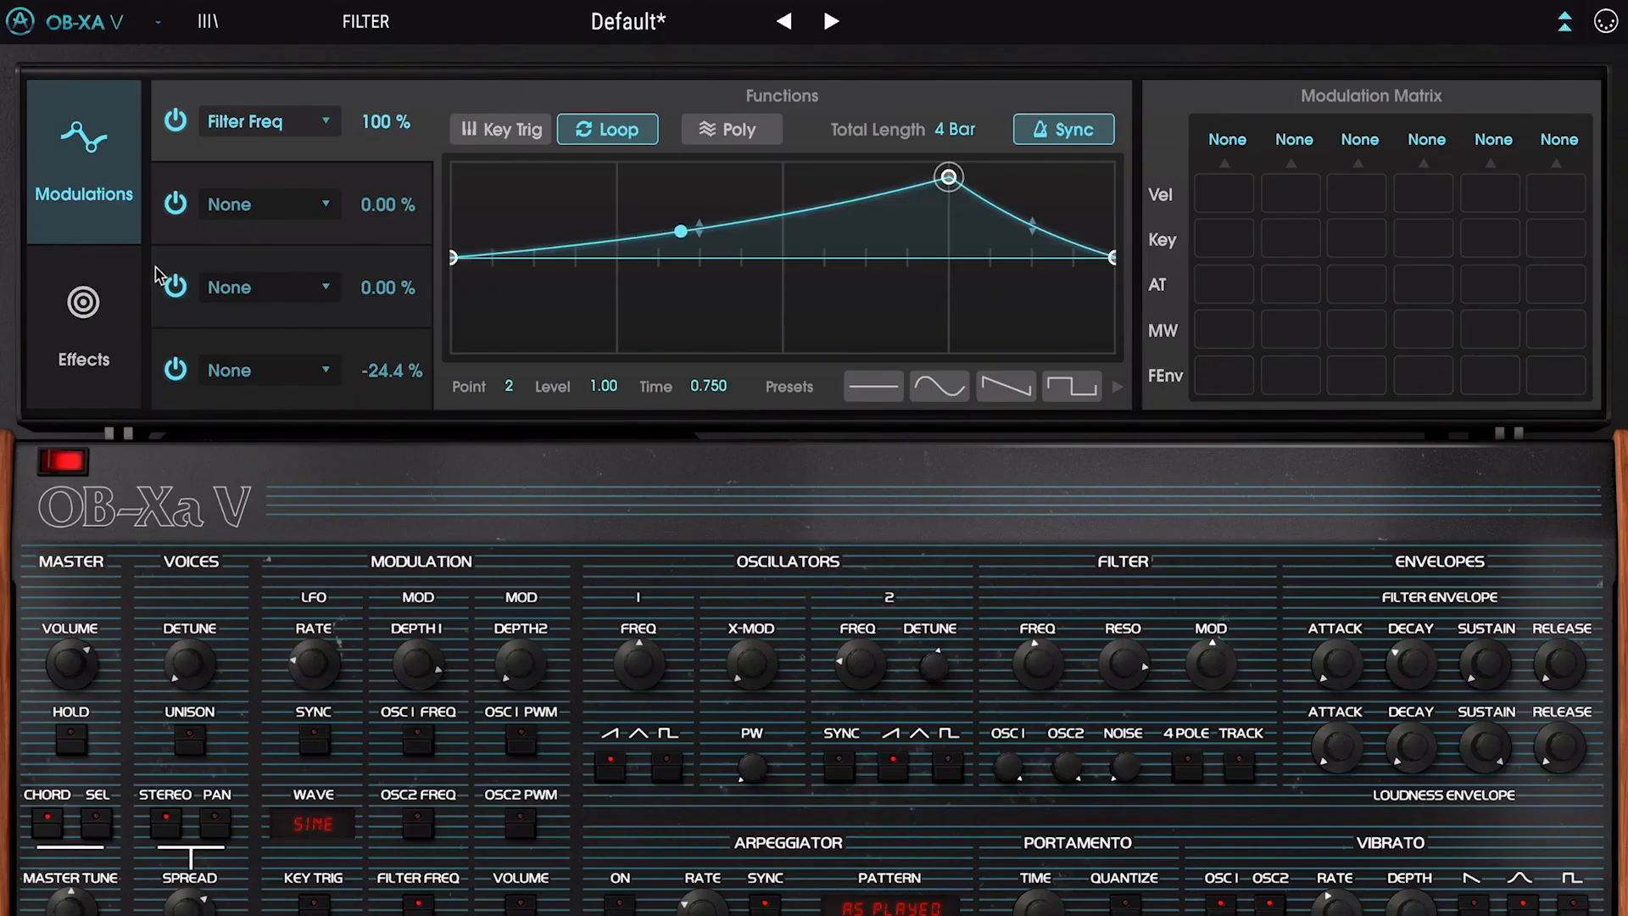
click(133, 284)
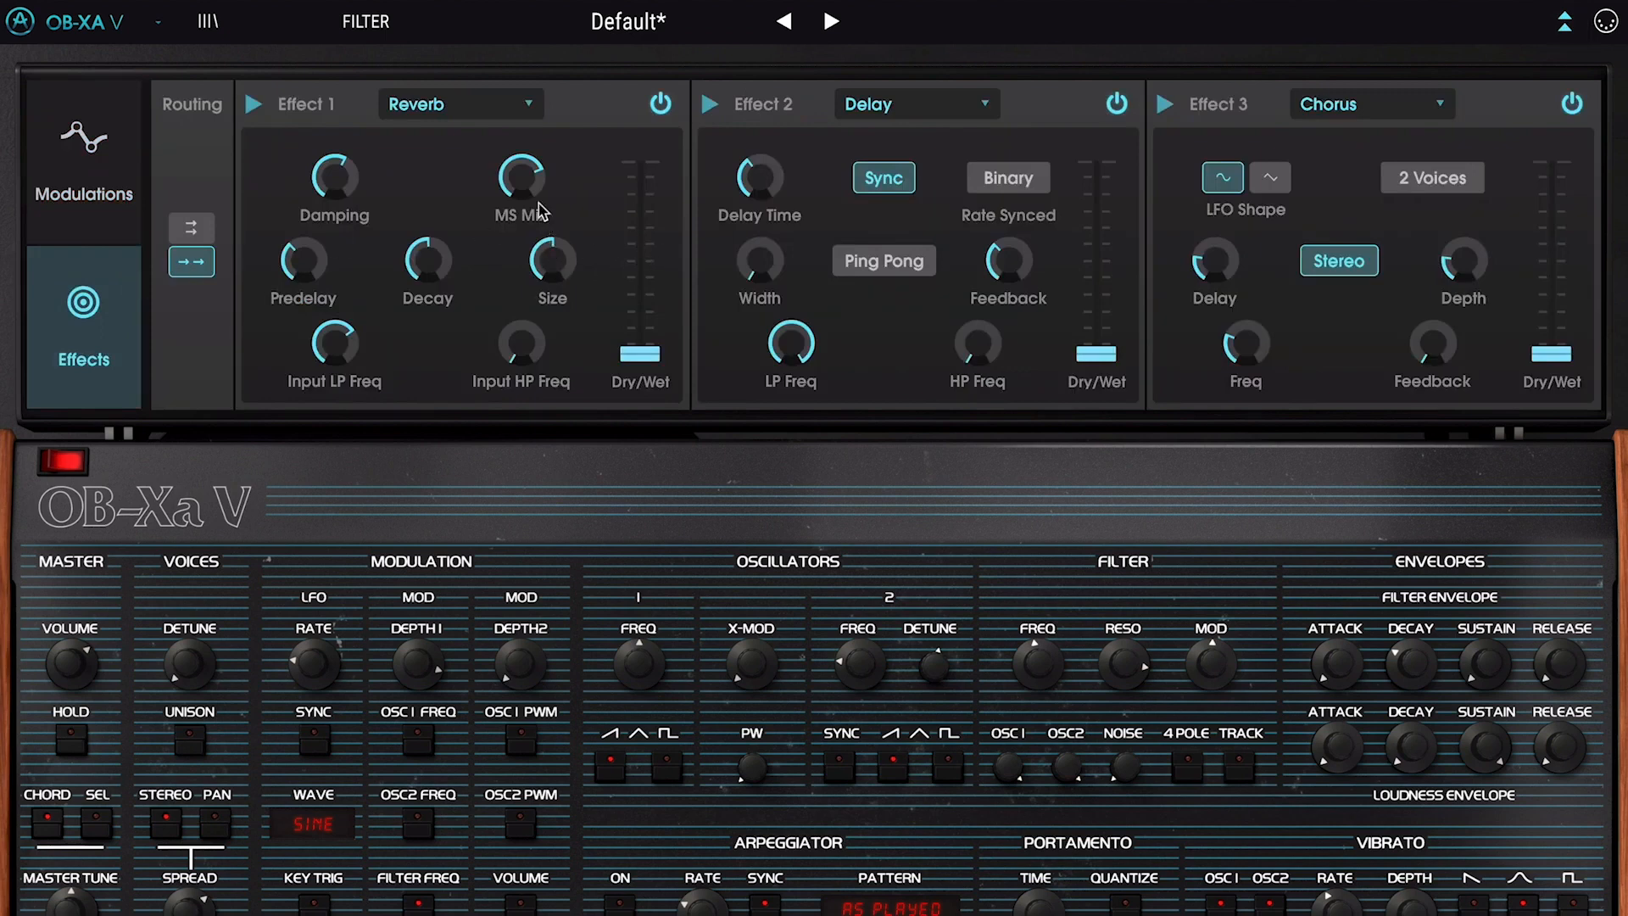
drag(539, 210, 543, 246)
Raise the reverb's Dry/Wet to a moderate level and set the delay's Dry/Wet to 0.200
drag(641, 354, 643, 300)
drag(1097, 354, 1100, 330)
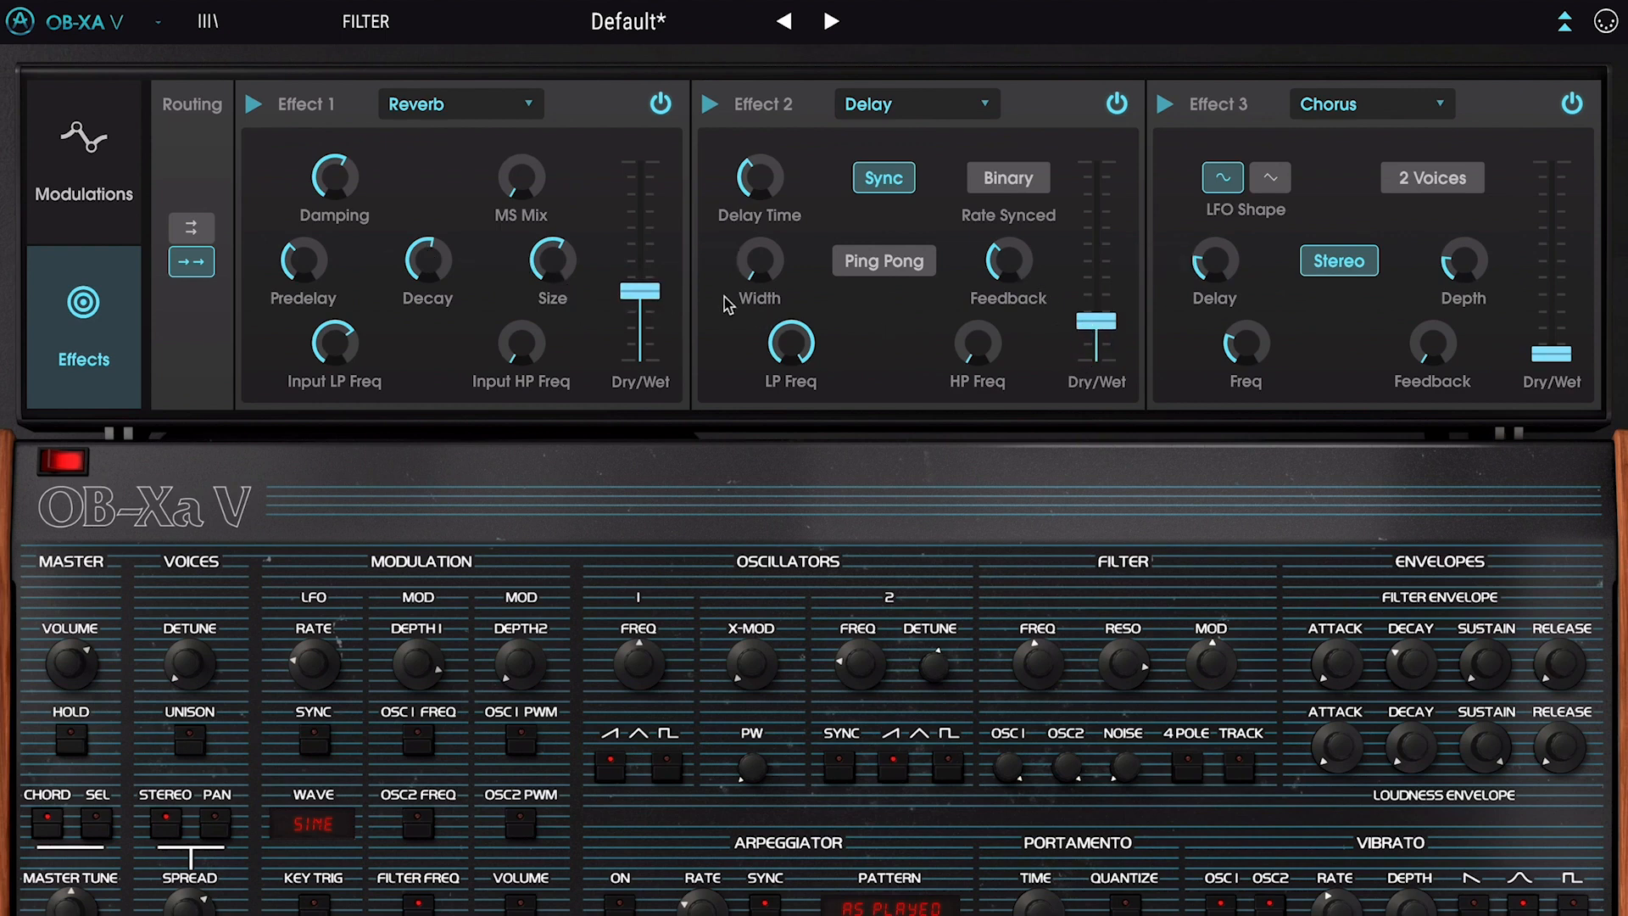
drag(640, 292, 640, 311)
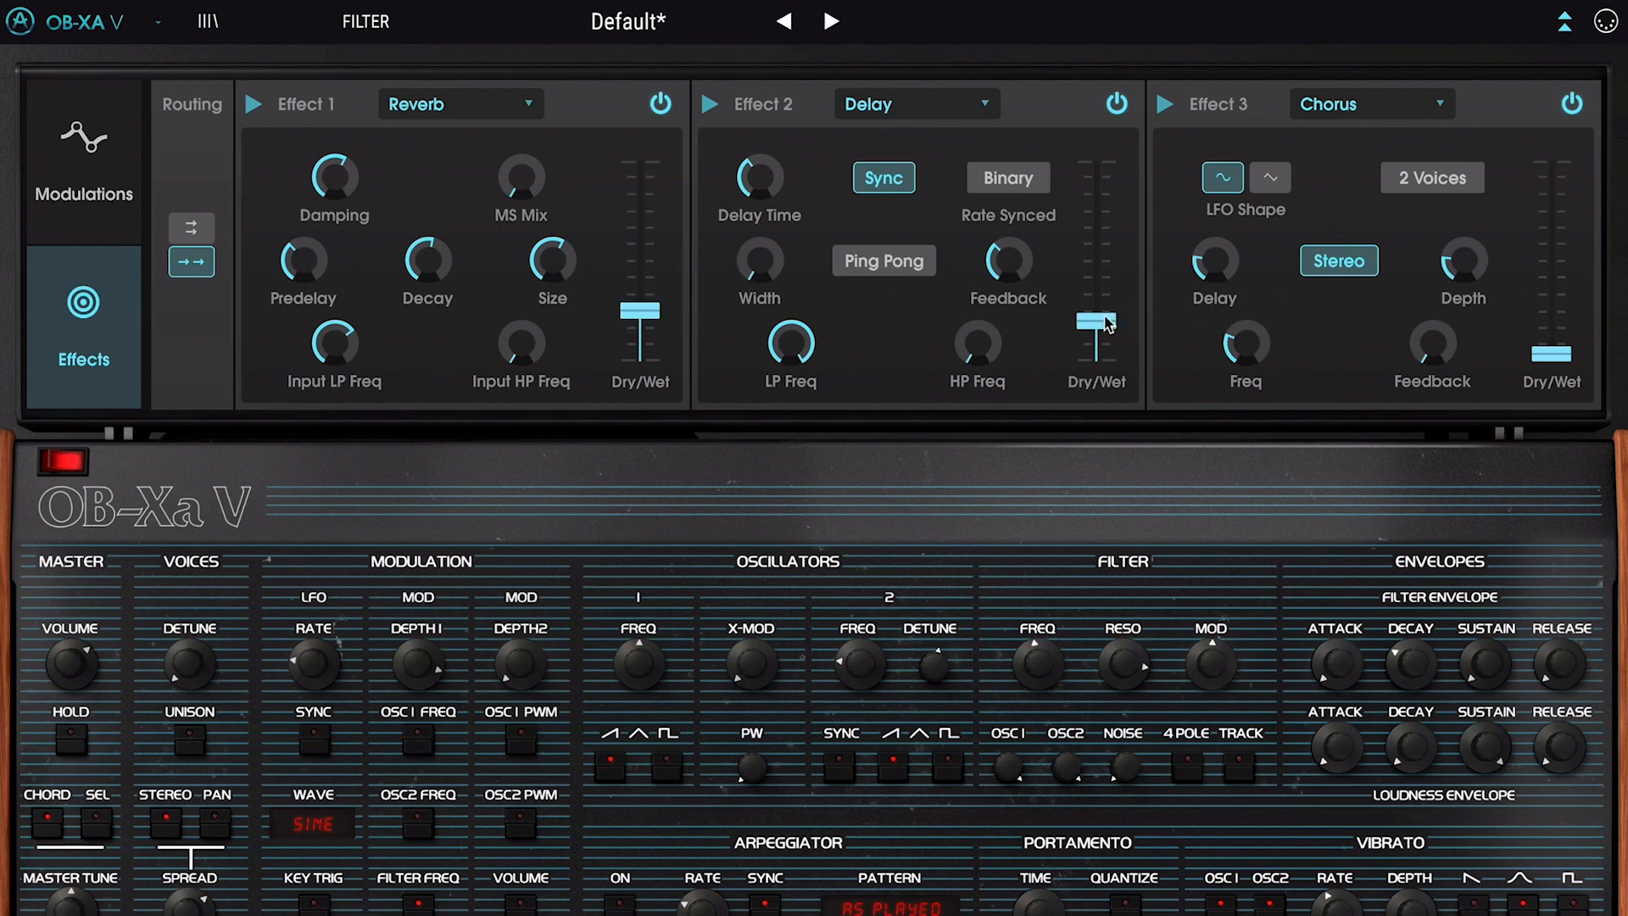
drag(1105, 324, 1094, 327)
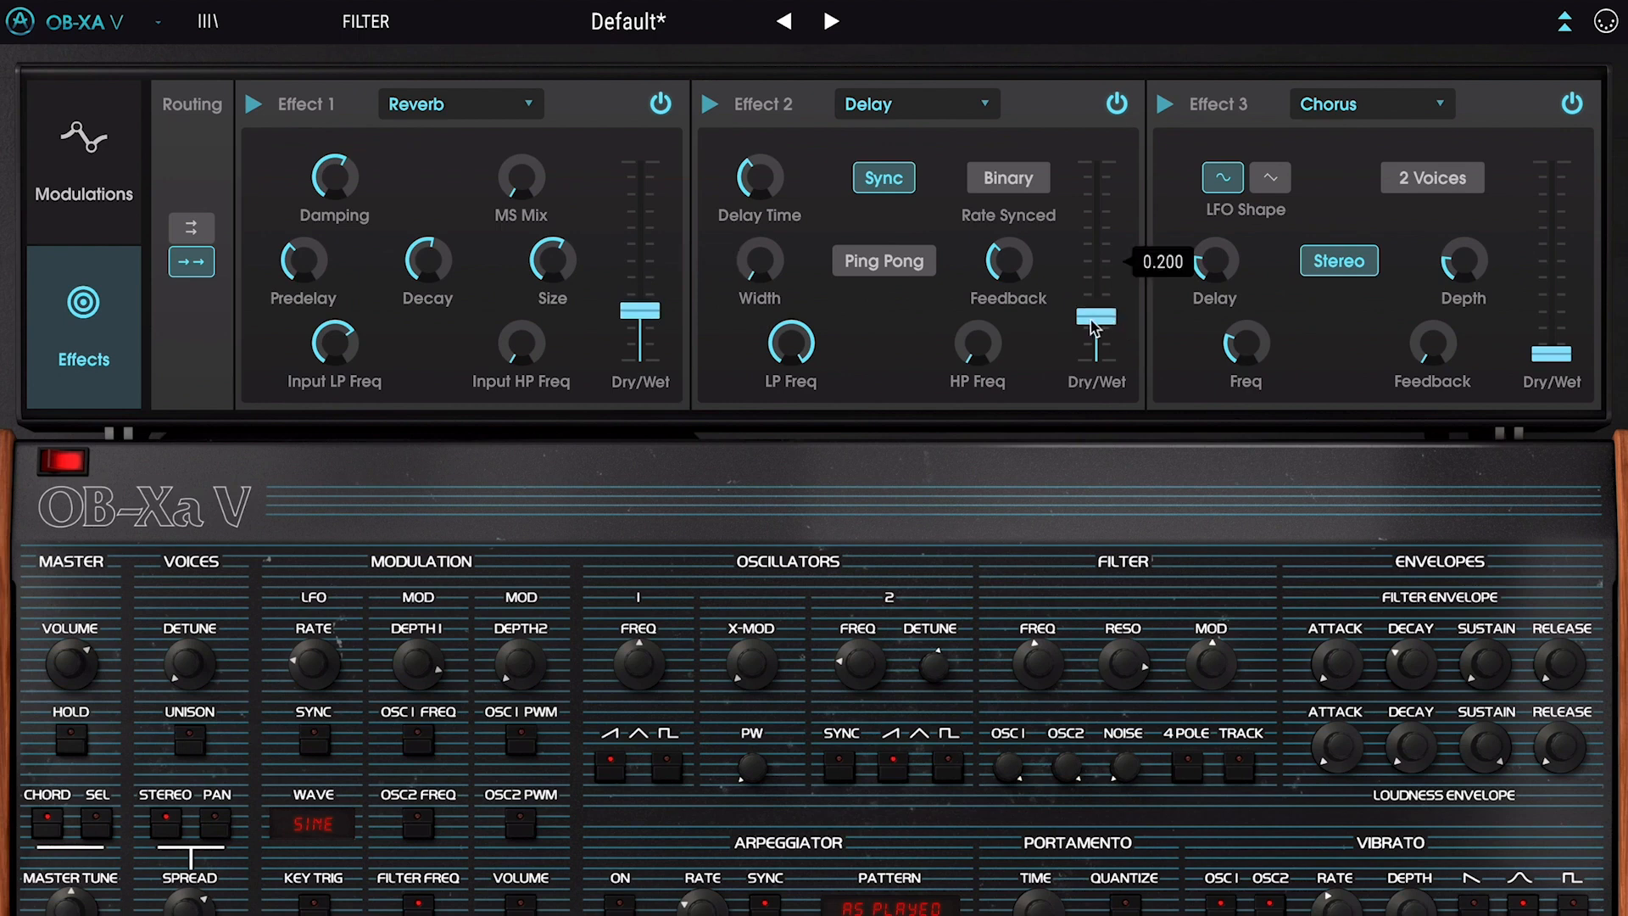